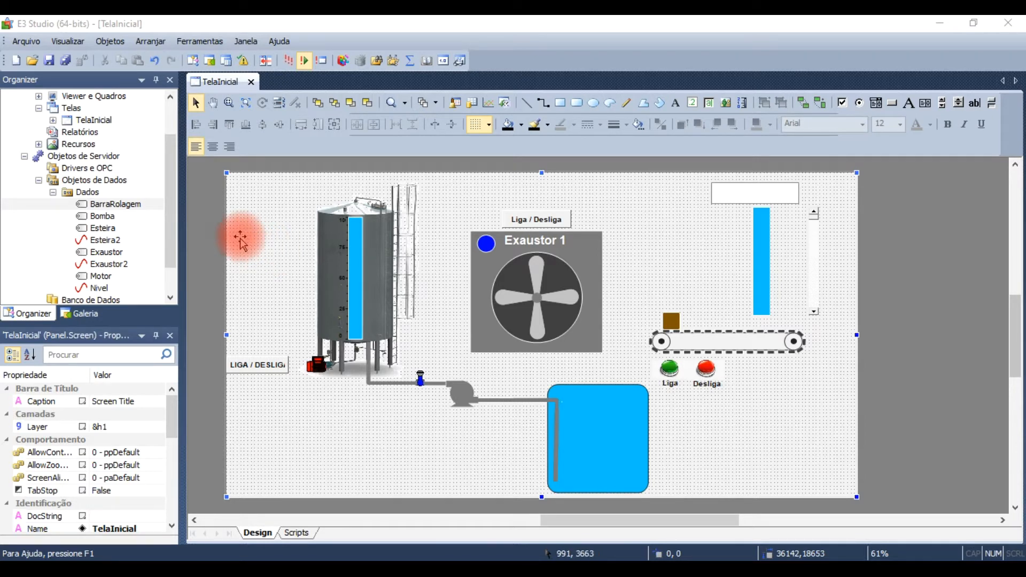
Step: Collapse the Objetos de Dados, Visualização and Objetos de Servidor branches of the project tree
{"action": "left_click", "coordinate": [40, 182]}
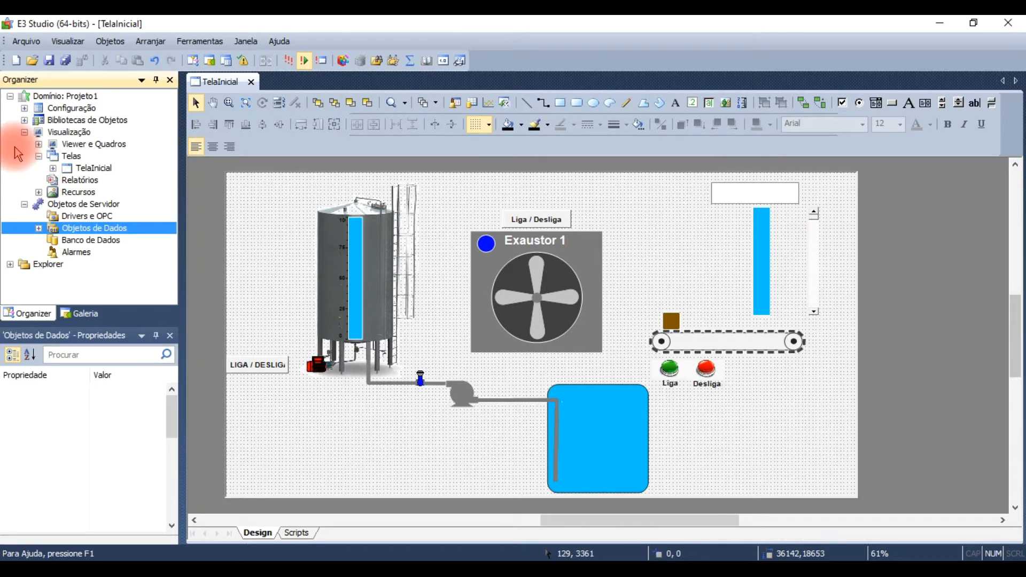
{"action": "left_click", "coordinate": [24, 132]}
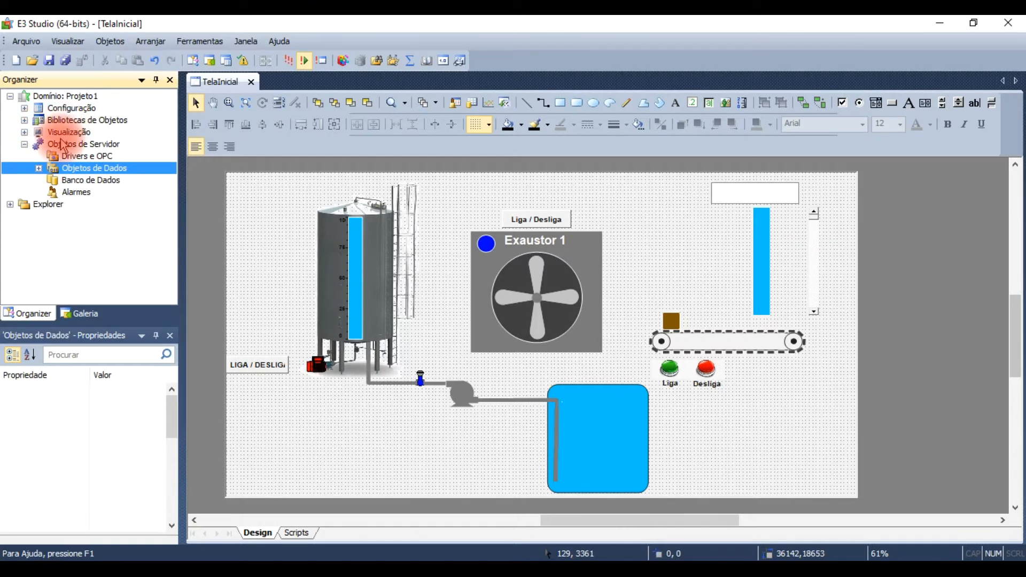
{"action": "left_click", "coordinate": [25, 144]}
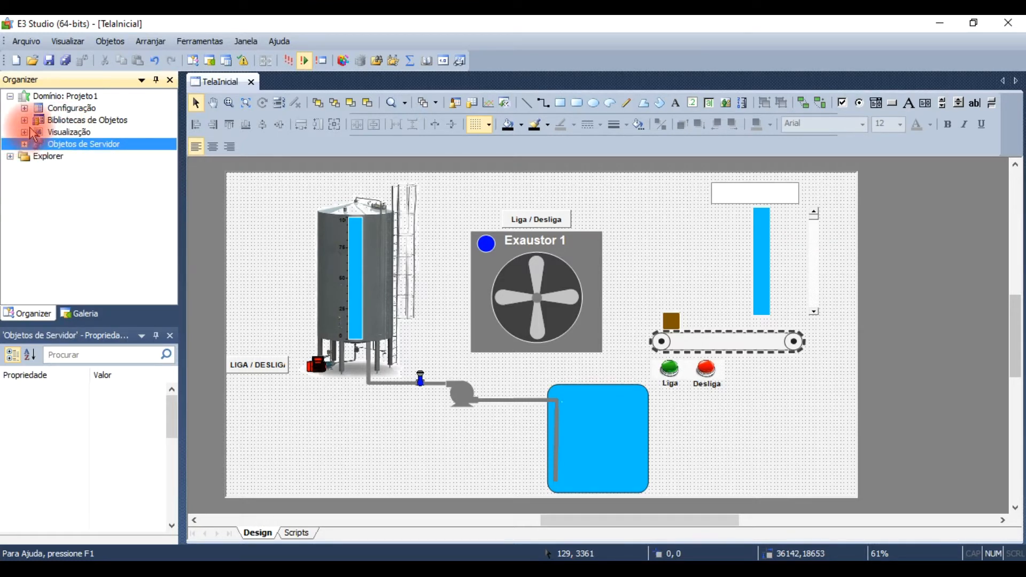
Step: Insert a new frame (Quadro) into projeto1.prj under Viewer e Quadros in the Visualização branch
{"action": "left_click", "coordinate": [24, 132]}
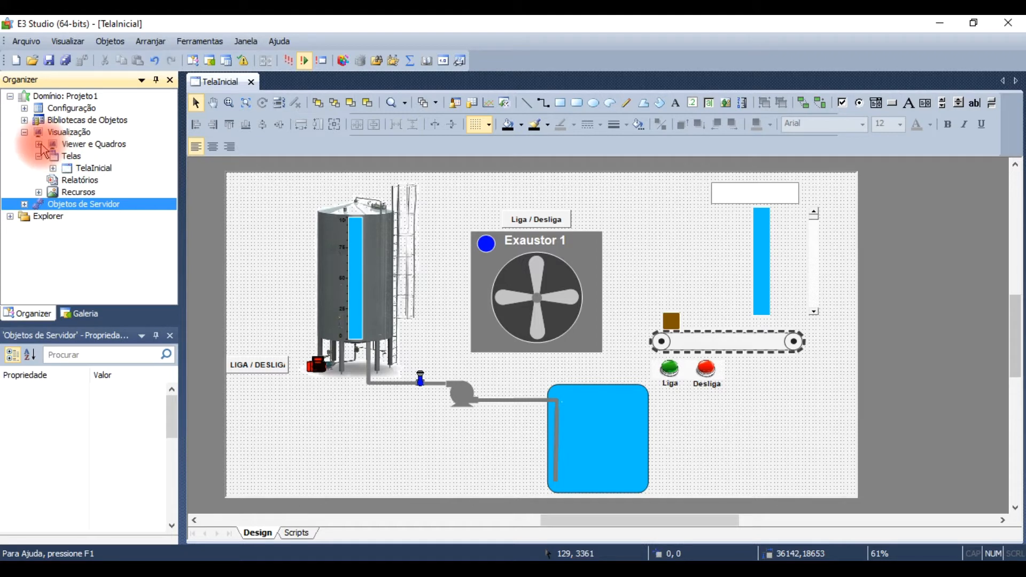
{"action": "left_click", "coordinate": [40, 145]}
{"action": "left_click", "coordinate": [72, 157]}
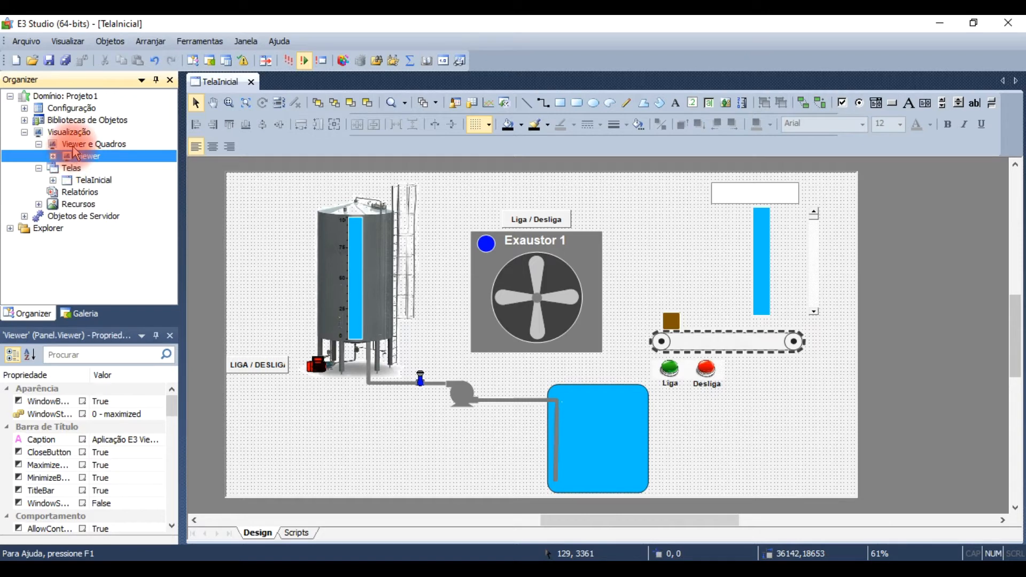
{"action": "right_click", "coordinate": [73, 146]}
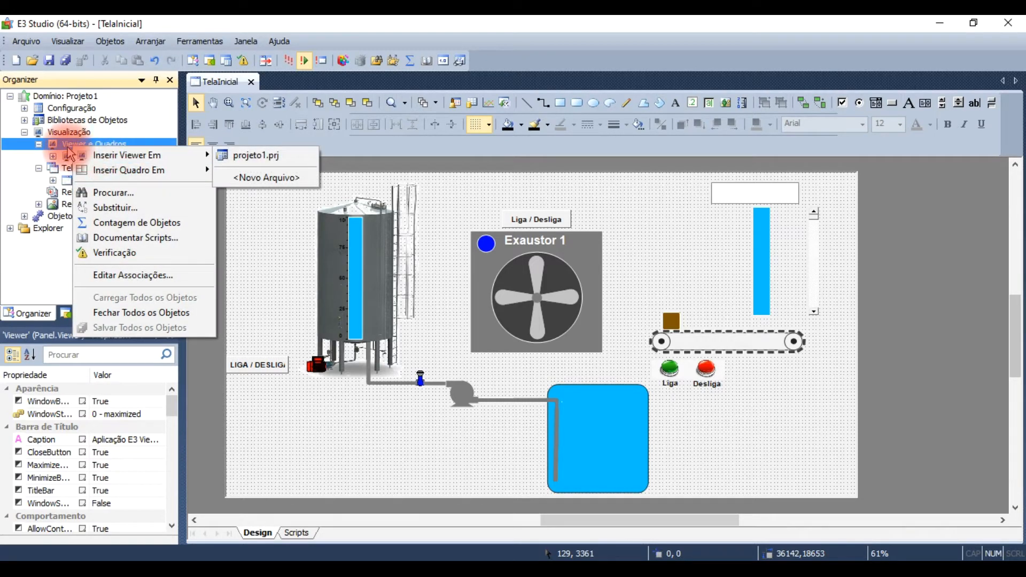
{"action": "right_click", "coordinate": [68, 148]}
{"action": "mouse_move", "coordinate": [98, 177]}
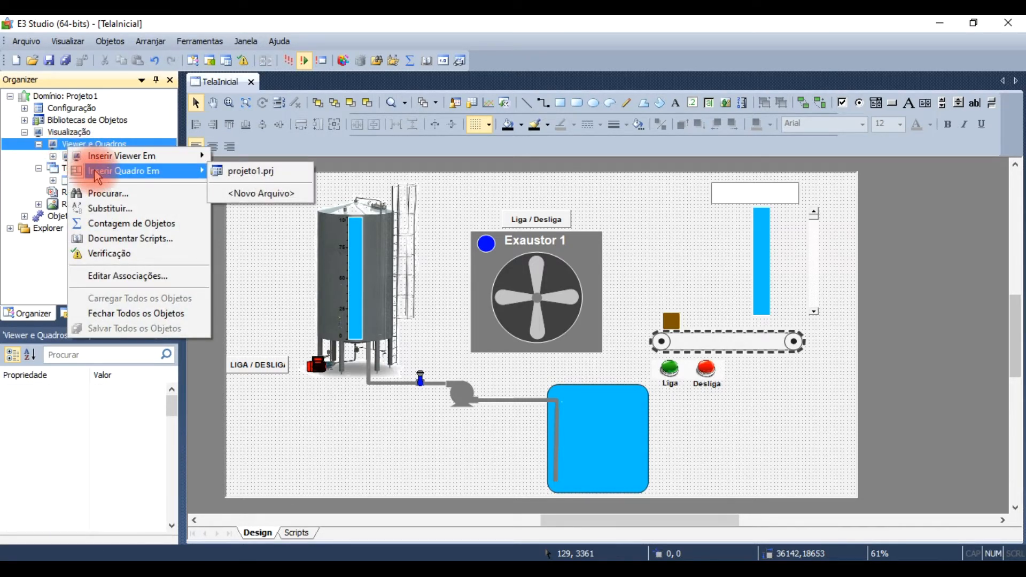
{"action": "left_click", "coordinate": [248, 178]}
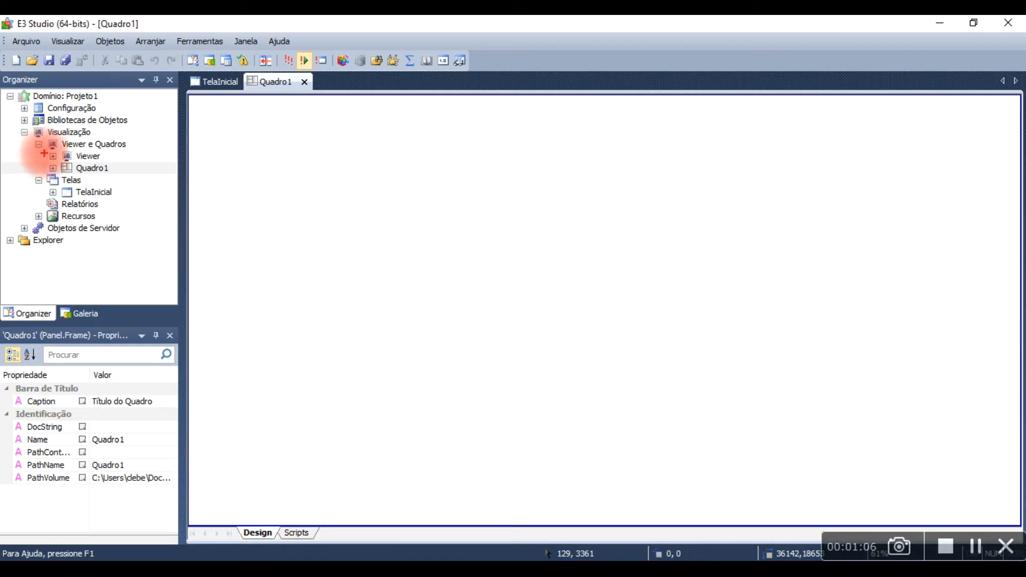
{"action": "left_click_drag", "start_coordinate": [33, 140], "coordinate": [90, 170]}
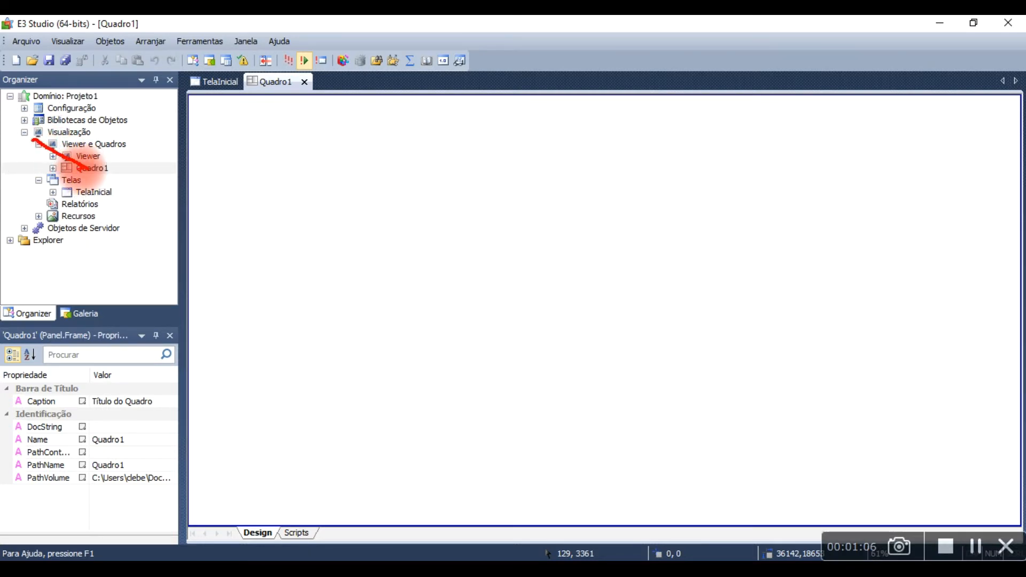
{"action": "key", "text": "Escape"}
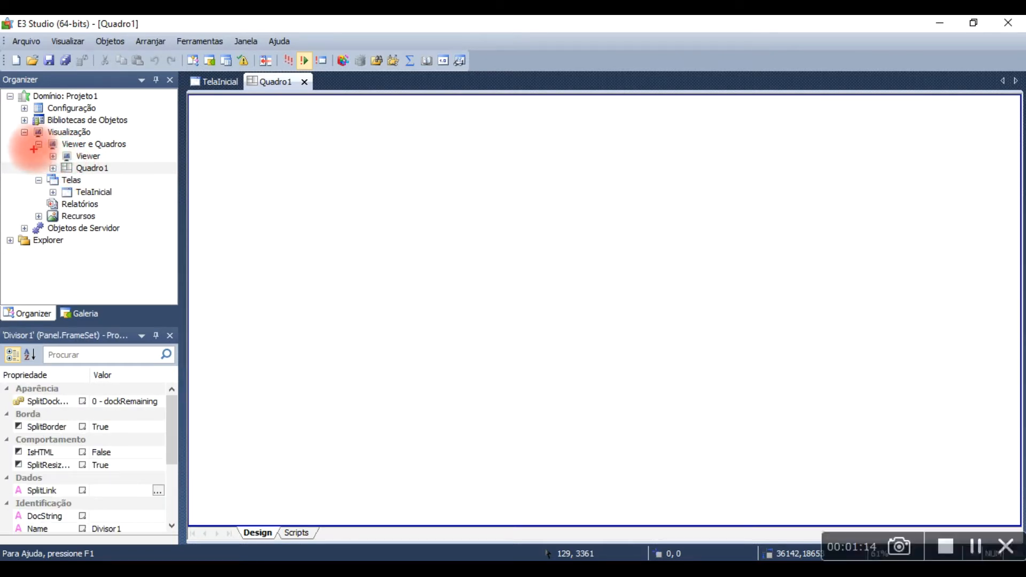
{"action": "mouse_move", "coordinate": [26, 137]}
{"action": "left_mouse_down"}
{"action": "mouse_move", "coordinate": [96, 170]}
{"action": "mouse_move", "coordinate": [170, 178]}
{"action": "left_mouse_up"}
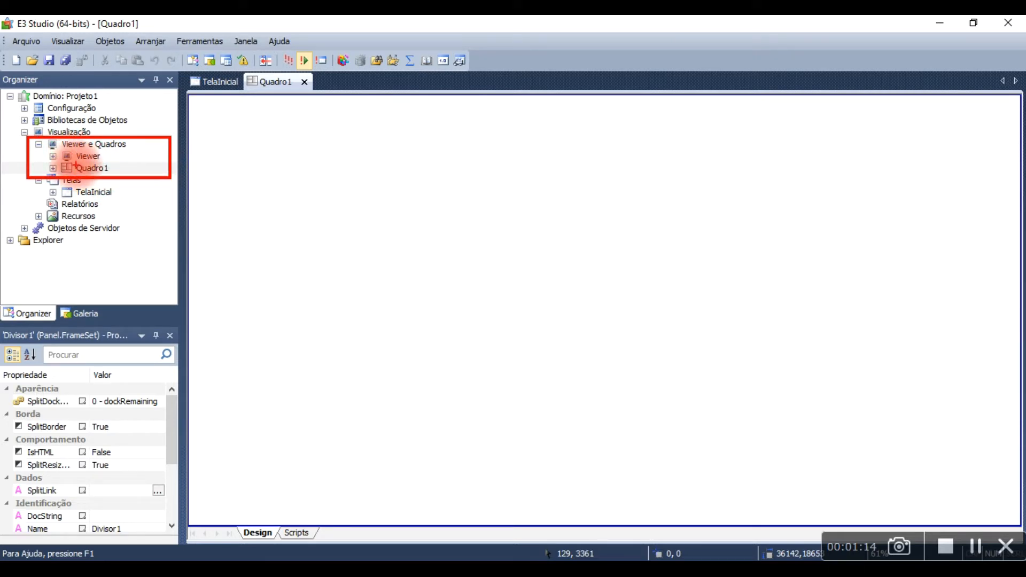
{"action": "key", "text": "Escape"}
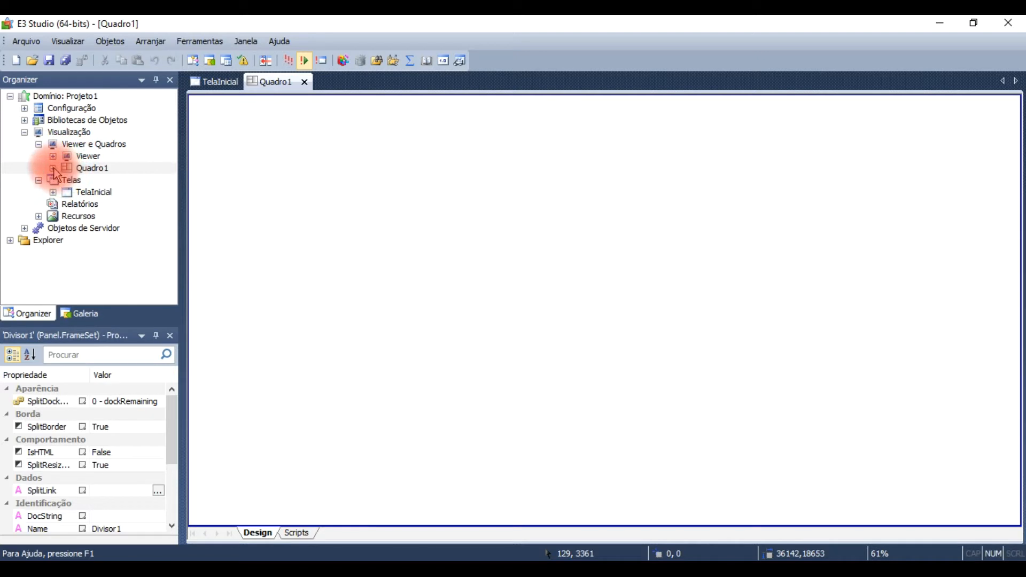
Step: Split Quadro1's Divisor1 vertically into two panes and widen the left pane slightly
{"action": "left_click", "coordinate": [54, 168]}
{"action": "left_click", "coordinate": [102, 181]}
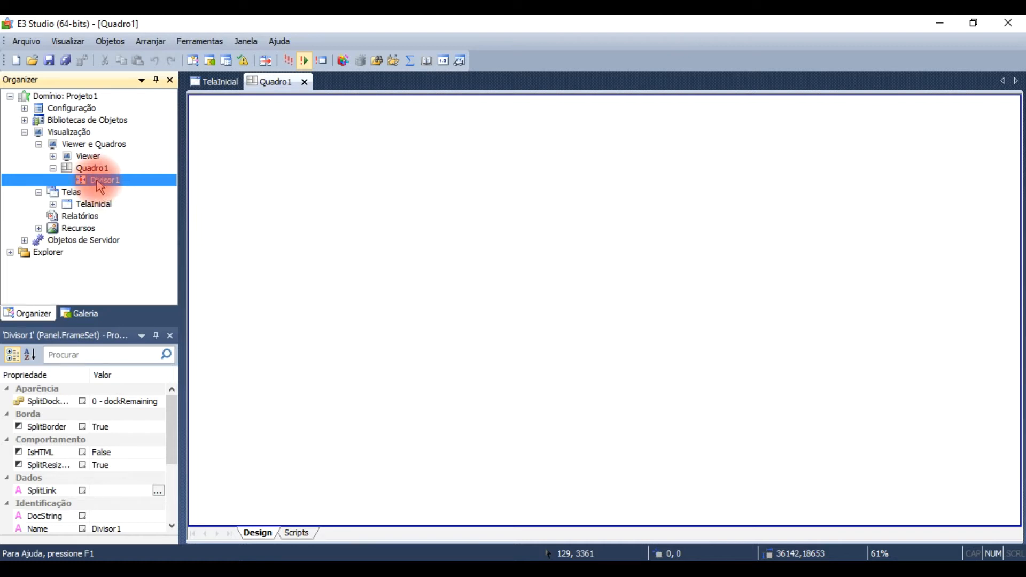
{"action": "left_click", "coordinate": [98, 181]}
{"action": "key", "text": "Return"}
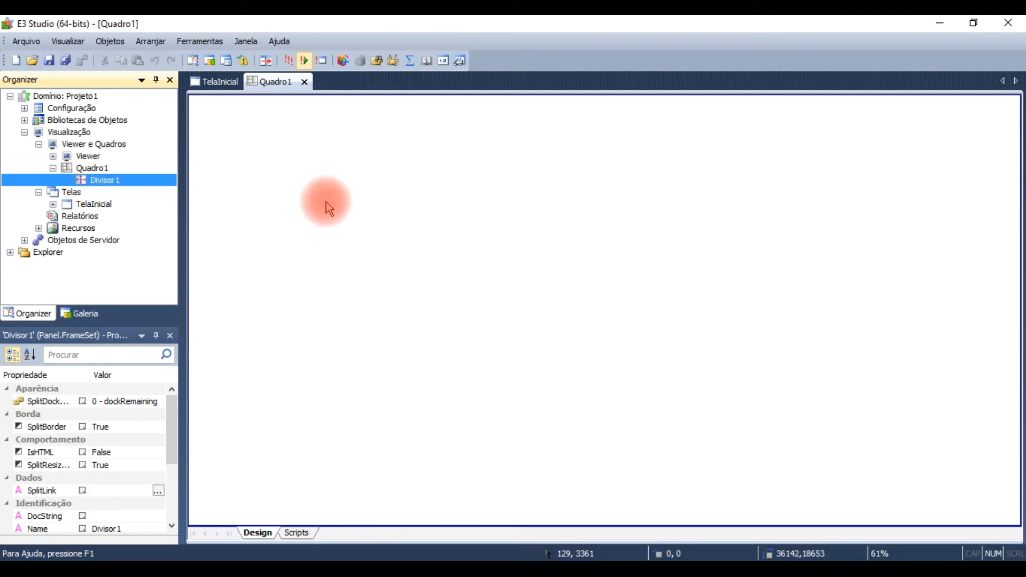
{"action": "right_click", "coordinate": [328, 207]}
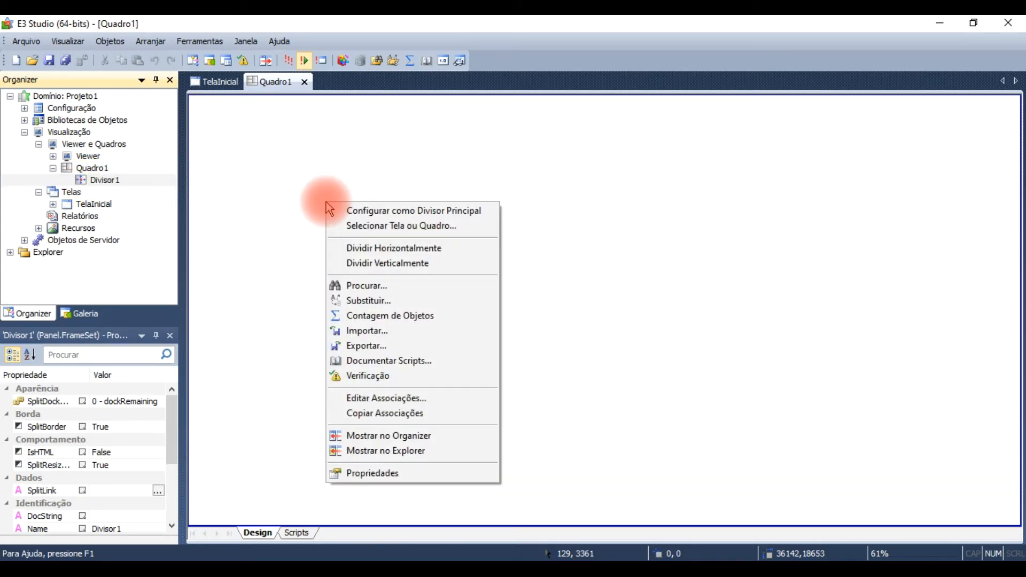
{"action": "left_click", "coordinate": [396, 262]}
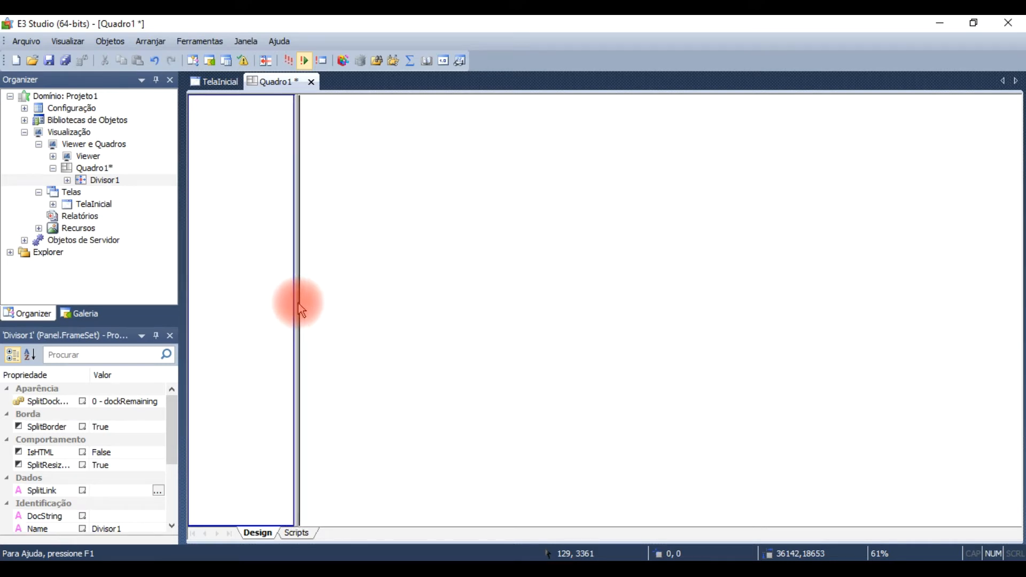
{"action": "left_click", "coordinate": [321, 312]}
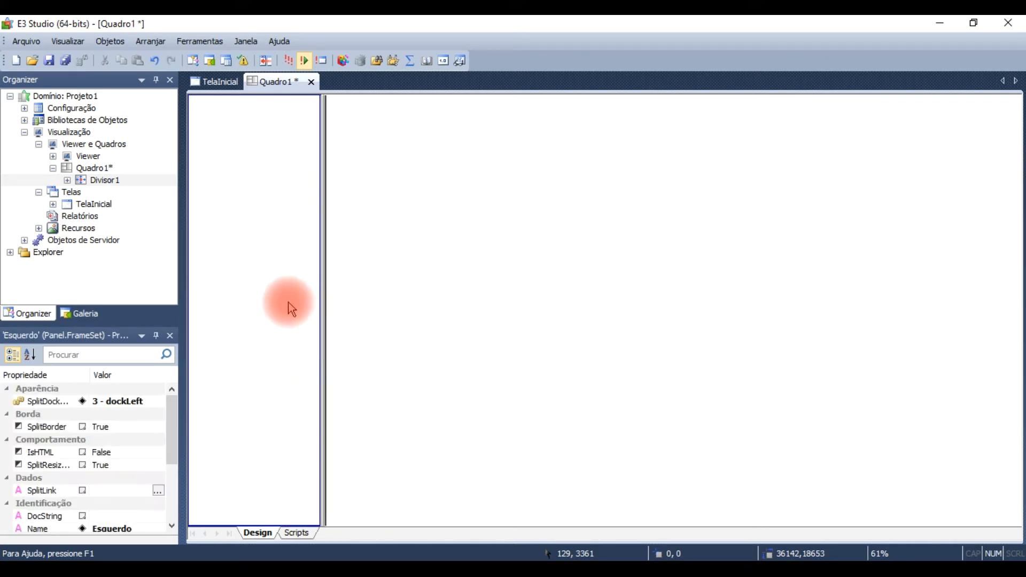
Step: Rename Divisor1's left pane, Esquerdo, as Menu
{"action": "left_click", "coordinate": [68, 181]}
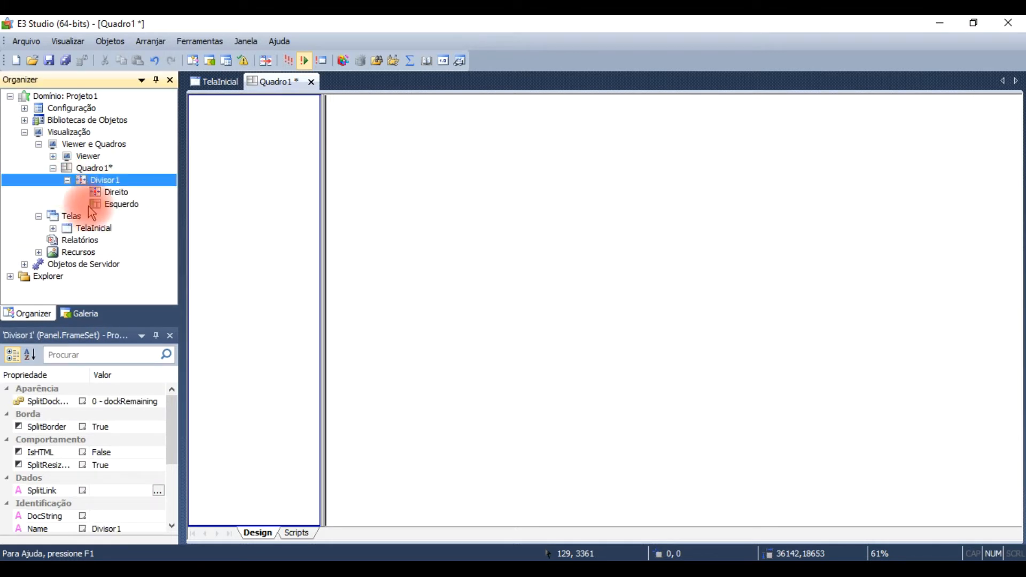
{"action": "left_click", "coordinate": [119, 206]}
{"action": "left_click", "coordinate": [115, 192]}
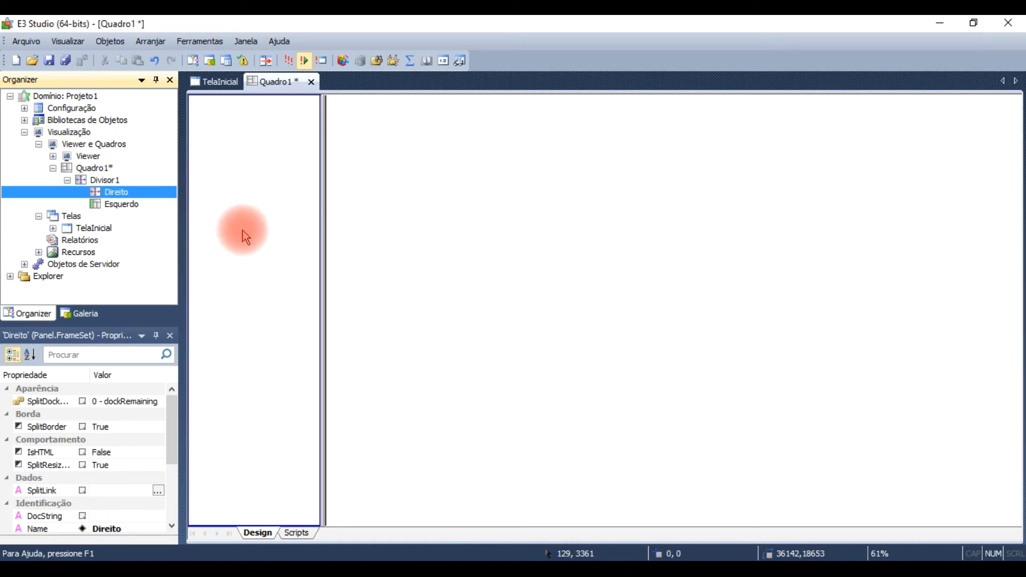
{"action": "right_click", "coordinate": [124, 204]}
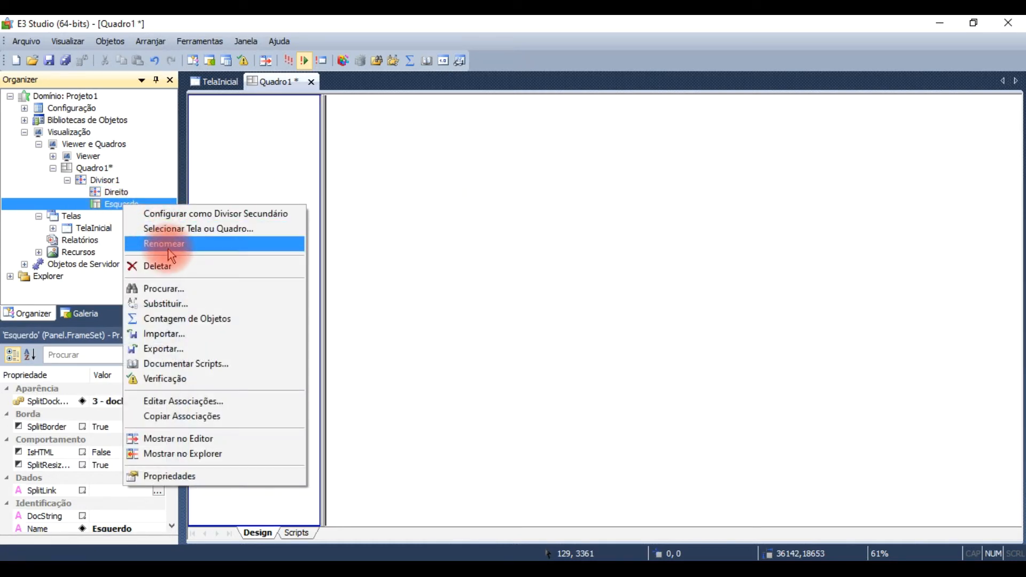
{"action": "left_click", "coordinate": [168, 250]}
{"action": "type", "text": "Menu"}
{"action": "key", "text": "Return"}
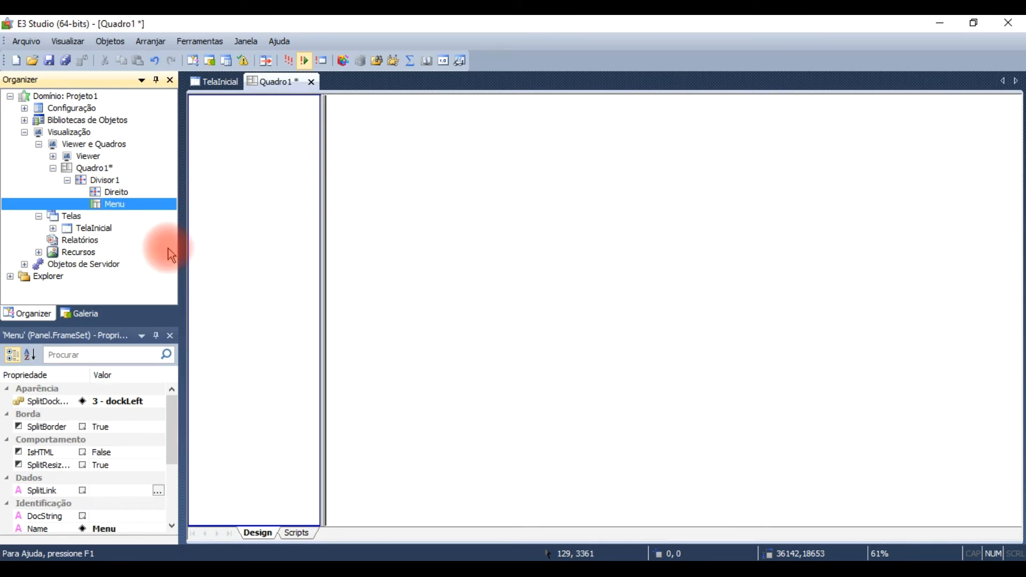
Step: Split the Direito pane horizontally and move its divider down to leave a narrow strip below
{"action": "left_click", "coordinate": [252, 255]}
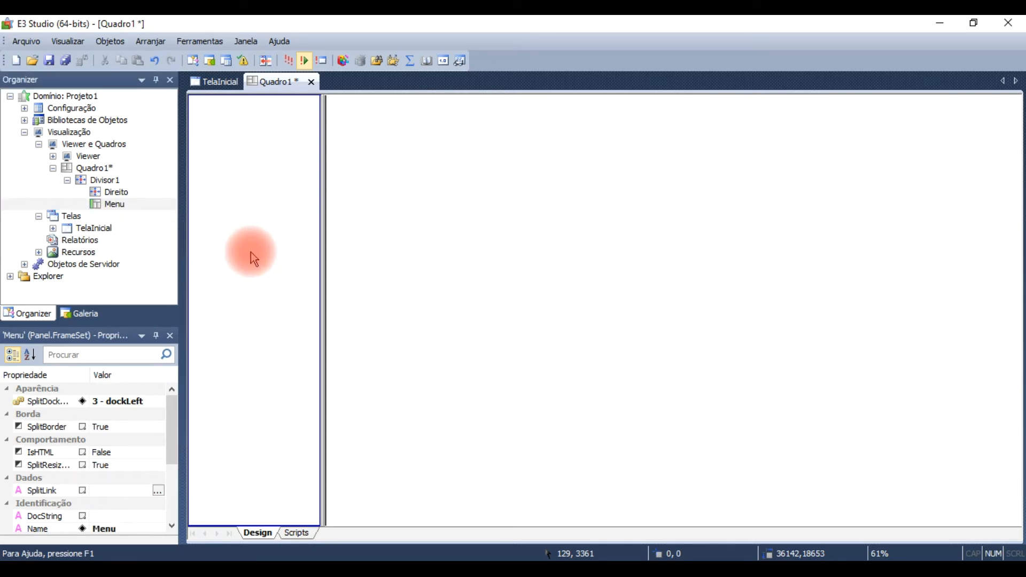
{"action": "left_click", "coordinate": [601, 230]}
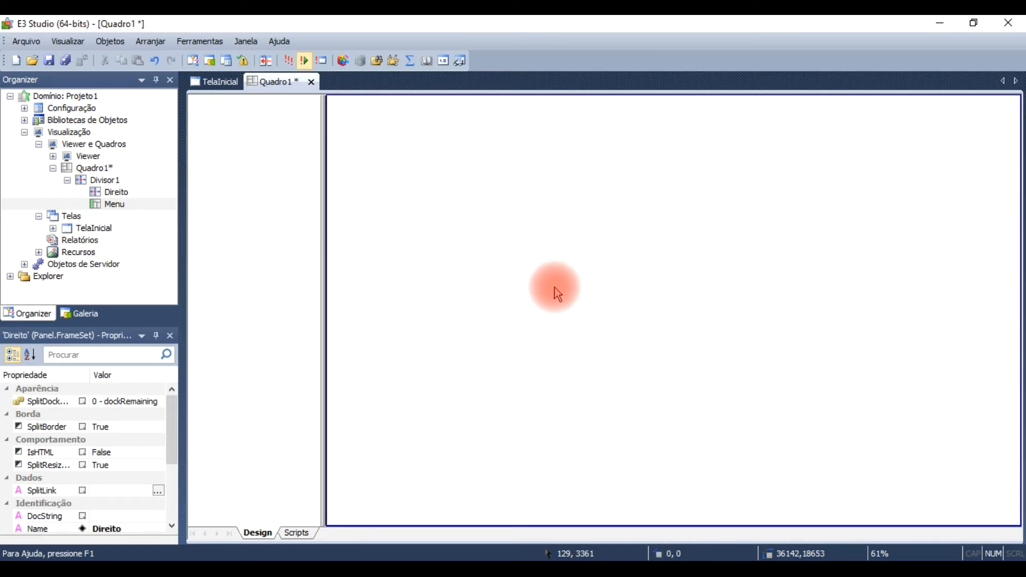
{"action": "right_click", "coordinate": [575, 294]}
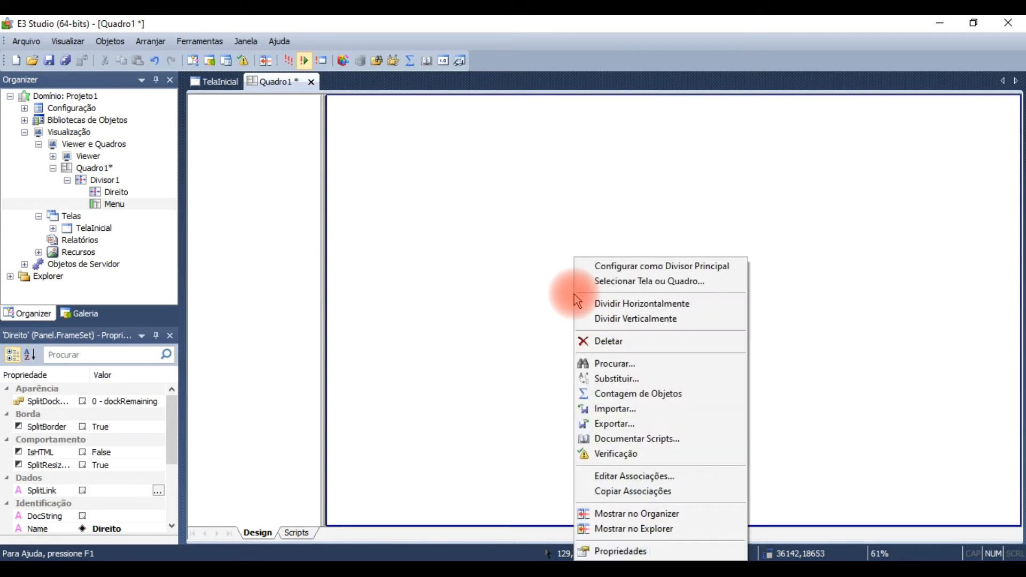
{"action": "left_click", "coordinate": [628, 305]}
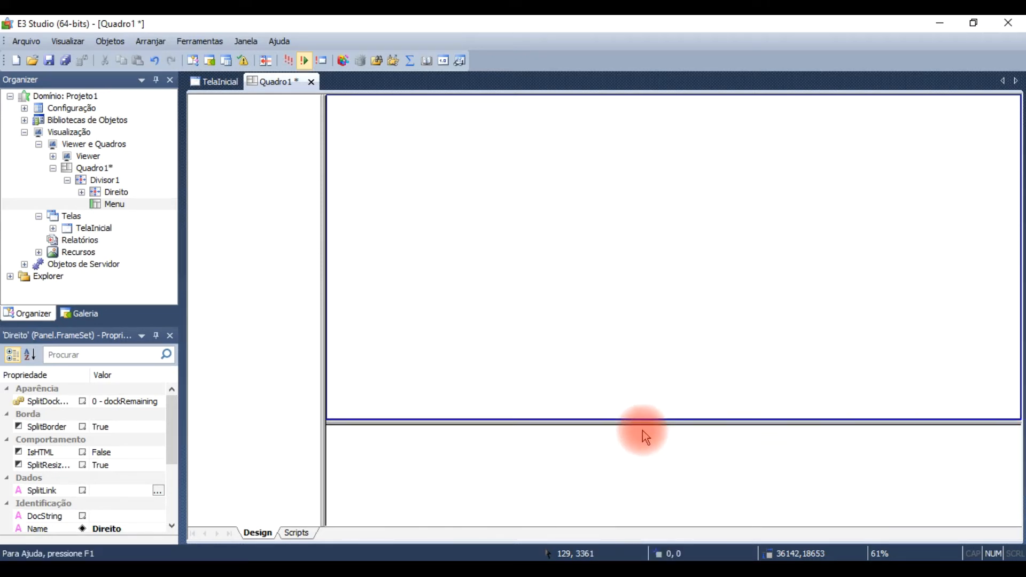
{"action": "left_click", "coordinate": [657, 488]}
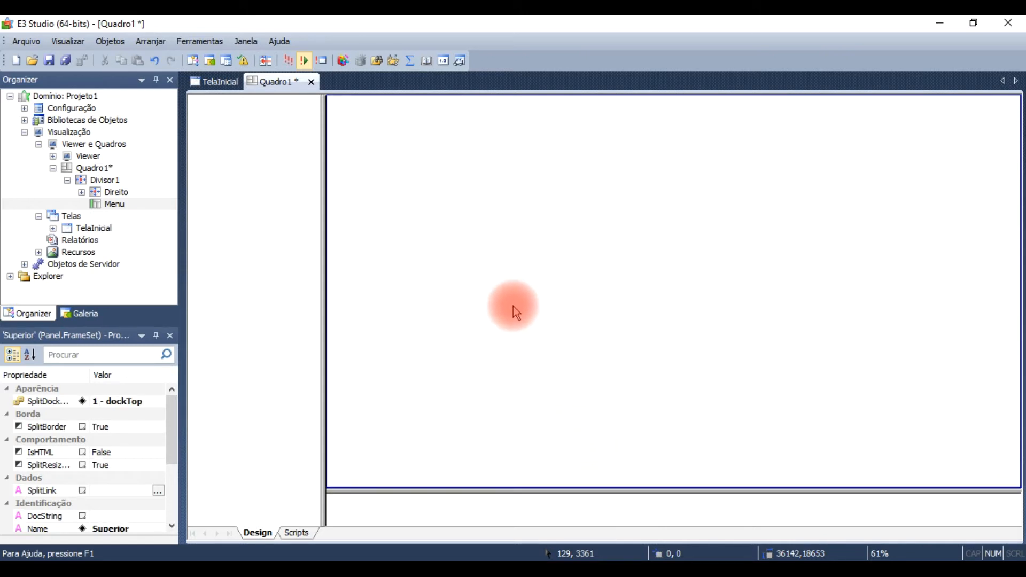
Step: Set the SplitValue of the Superior pane inside Direito to 16000
{"action": "left_click", "coordinate": [82, 192]}
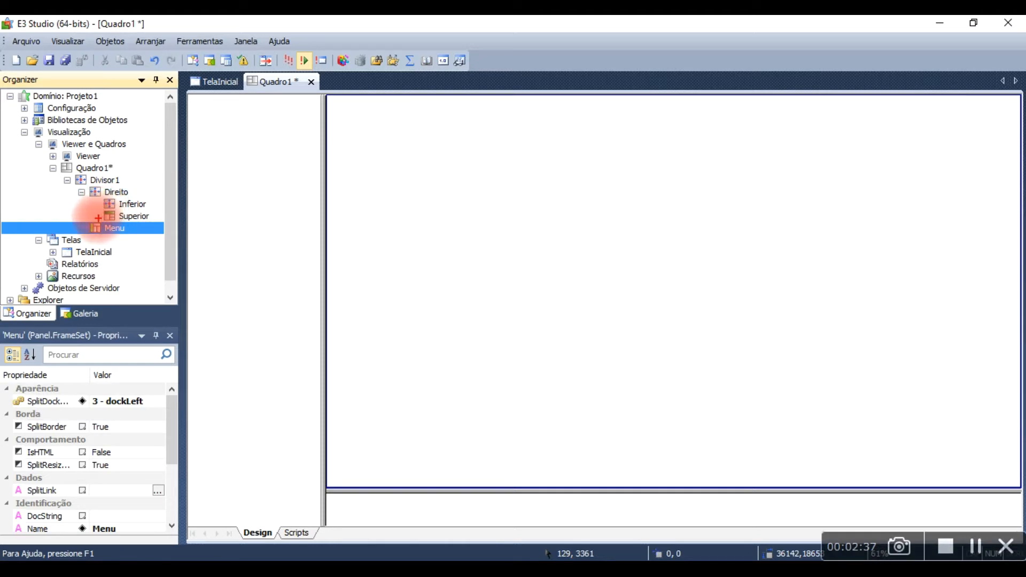
{"action": "left_click_drag", "start_coordinate": [97, 213], "coordinate": [41, 215]}
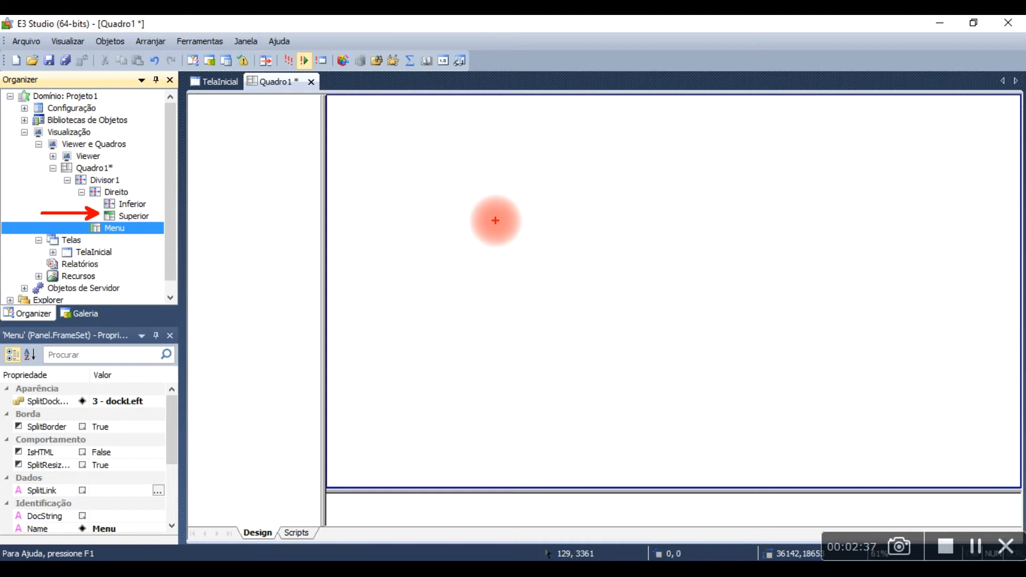
{"action": "left_click", "coordinate": [509, 275]}
{"action": "left_click_drag", "start_coordinate": [176, 434], "coordinate": [182, 521]}
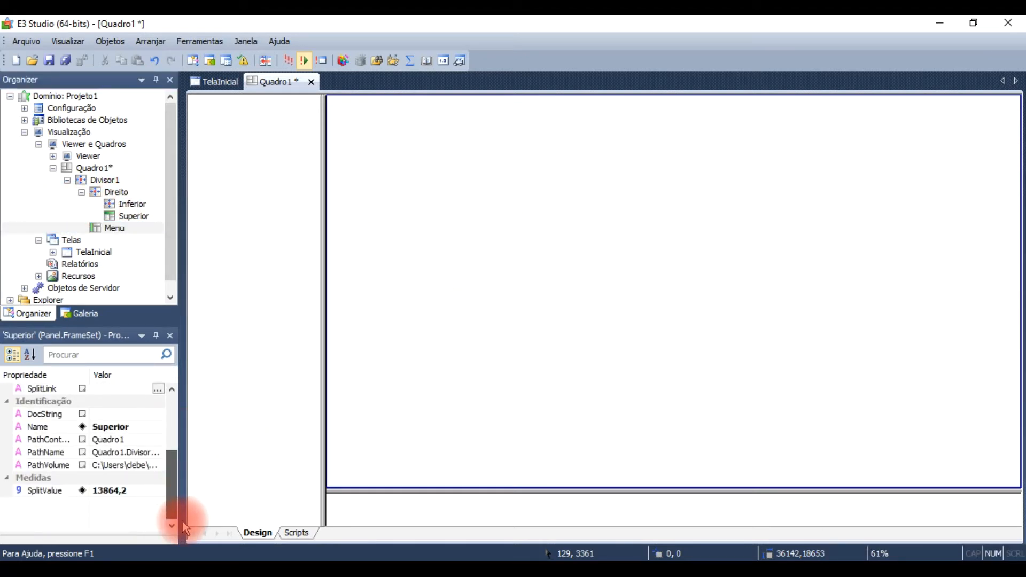
{"action": "left_click", "coordinate": [119, 492]}
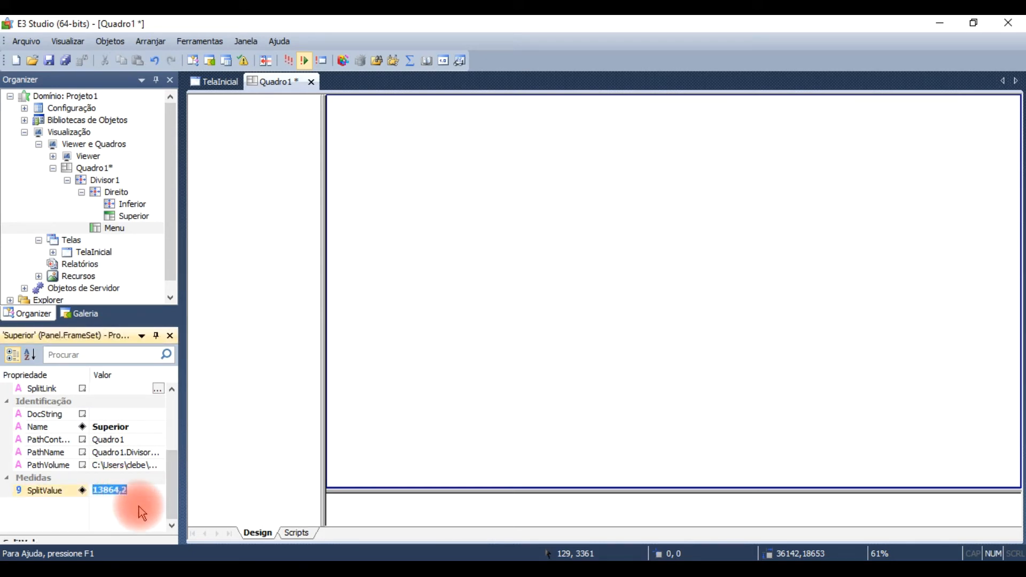
{"action": "type", "text": "16000"}
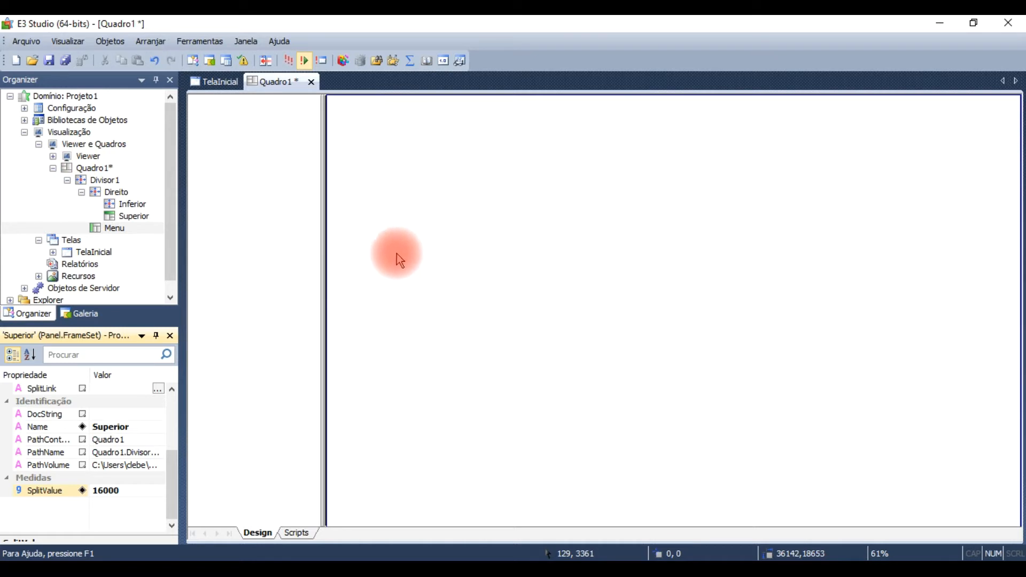
Step: Run the application in E3 Viewer, try the Liga / Desliga button of Exaustor 1, and close the viewer
{"action": "left_click", "coordinate": [284, 60]}
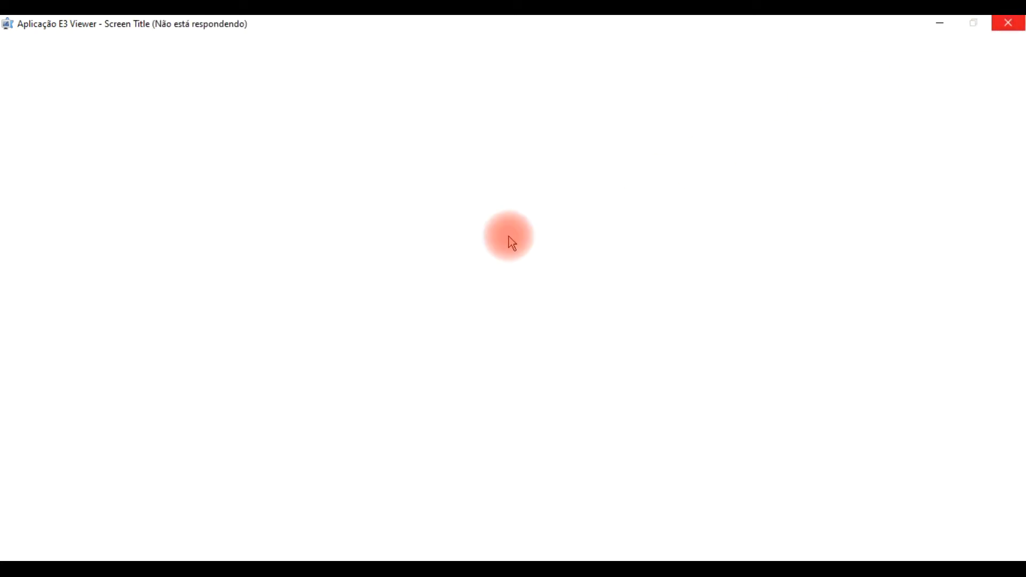
{"action": "left_click", "coordinate": [486, 572]}
{"action": "left_click", "coordinate": [486, 572]}
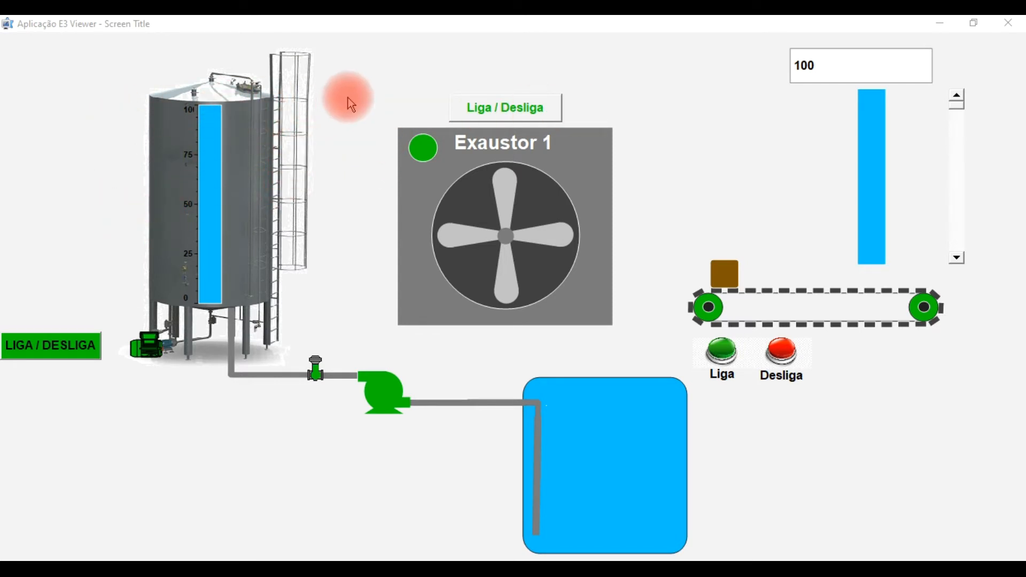
{"action": "left_click", "coordinate": [525, 107]}
{"action": "left_click", "coordinate": [531, 118]}
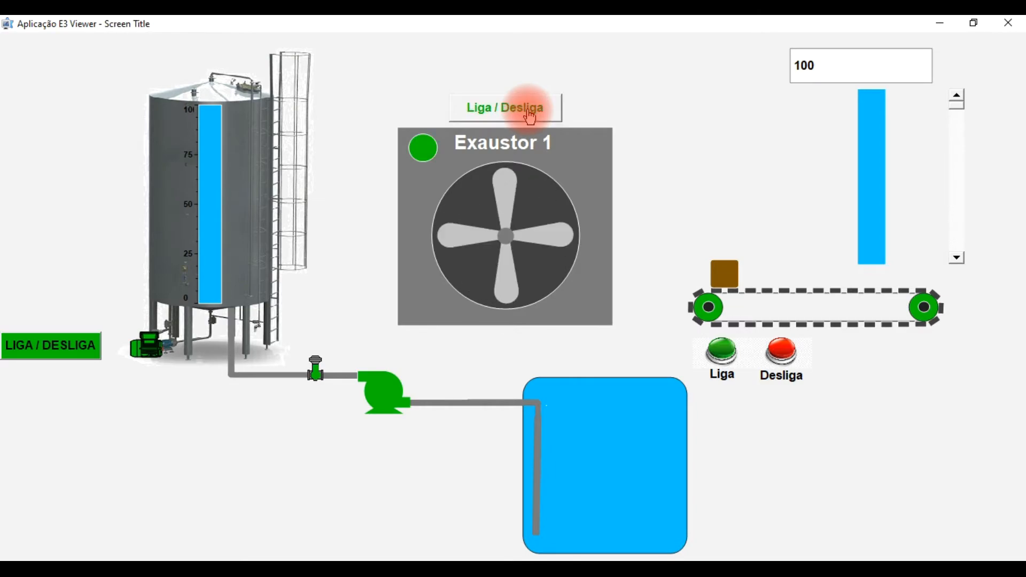
{"action": "left_click", "coordinate": [1009, 23]}
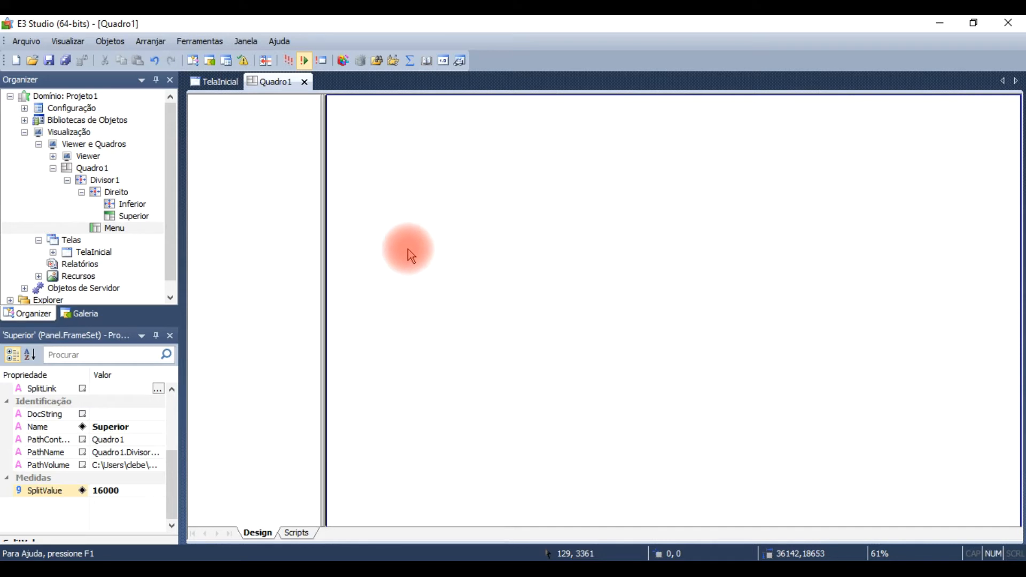
Step: Set Quadro1 as the Viewer's initial screen or frame, and run the application to check the frame layout
{"action": "left_click", "coordinate": [84, 159]}
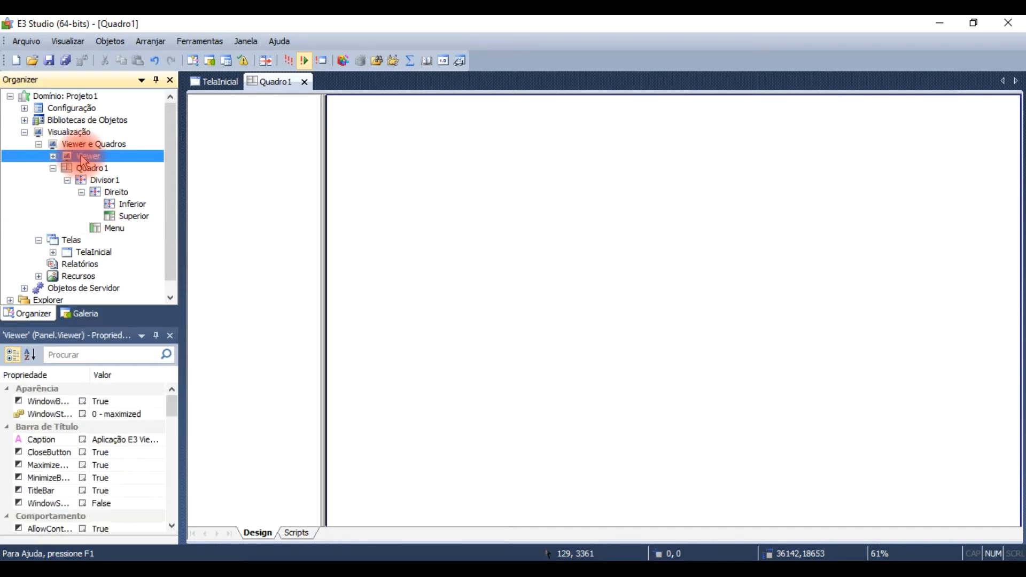
{"action": "right_click", "coordinate": [84, 161]}
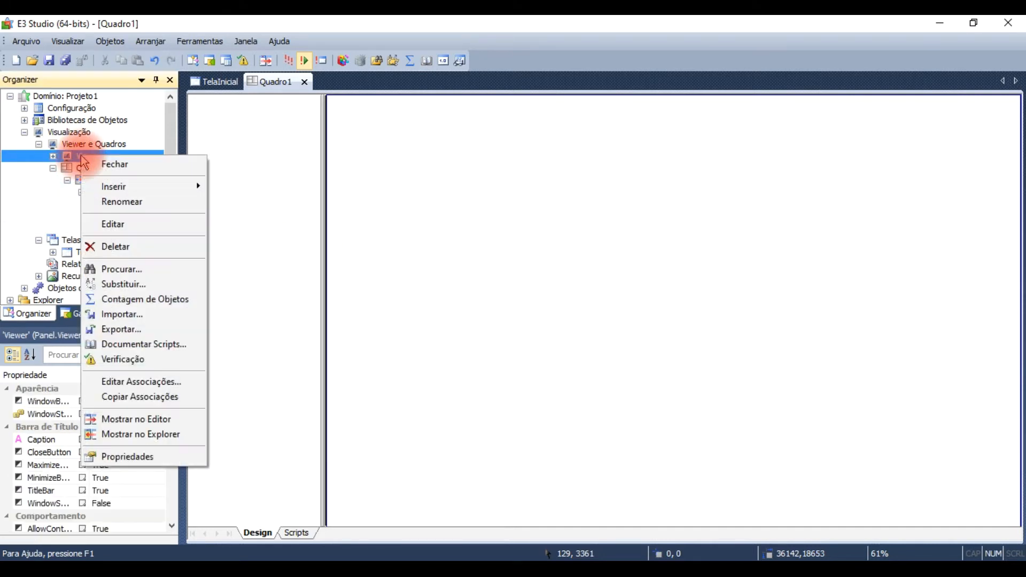
{"action": "left_click", "coordinate": [156, 457]}
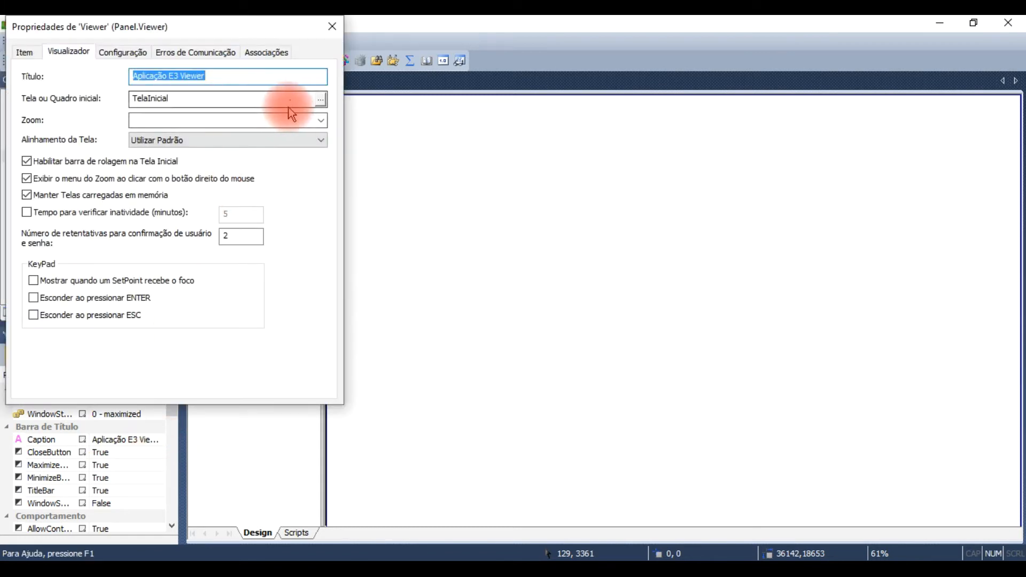
{"action": "left_click", "coordinate": [320, 101]}
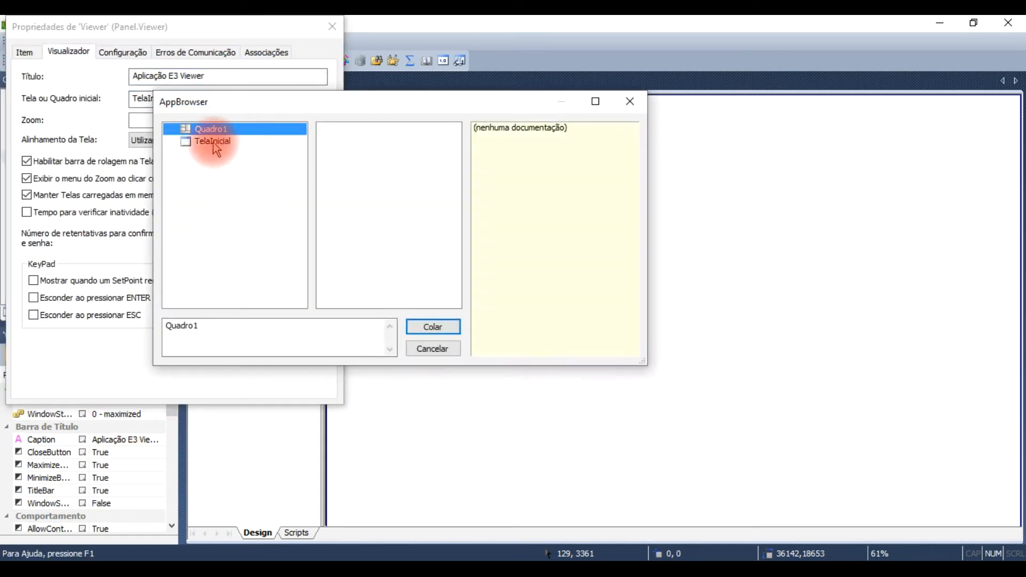
{"action": "left_click", "coordinate": [211, 141]}
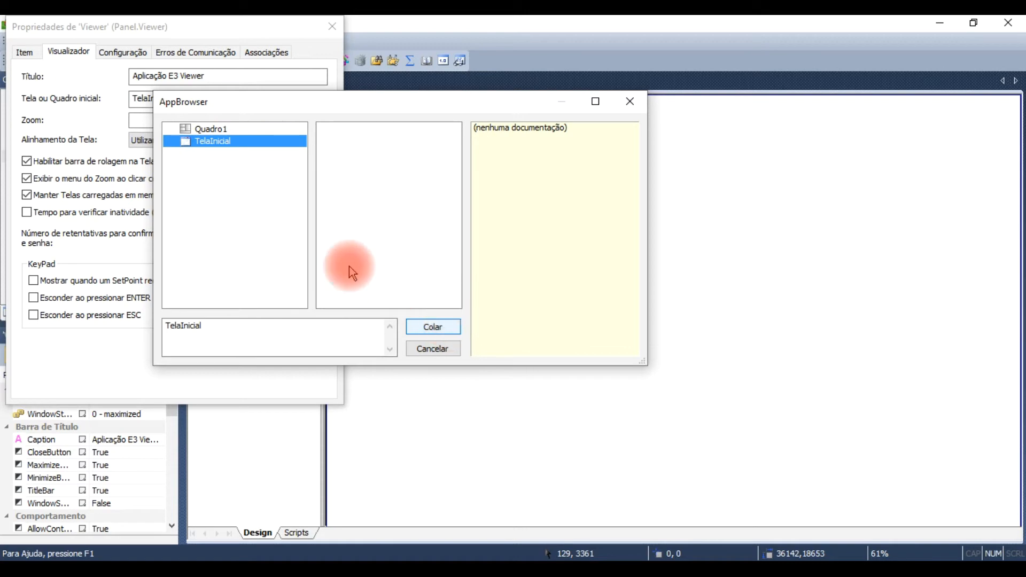
{"action": "left_click", "coordinate": [212, 129]}
{"action": "left_click", "coordinate": [434, 327]}
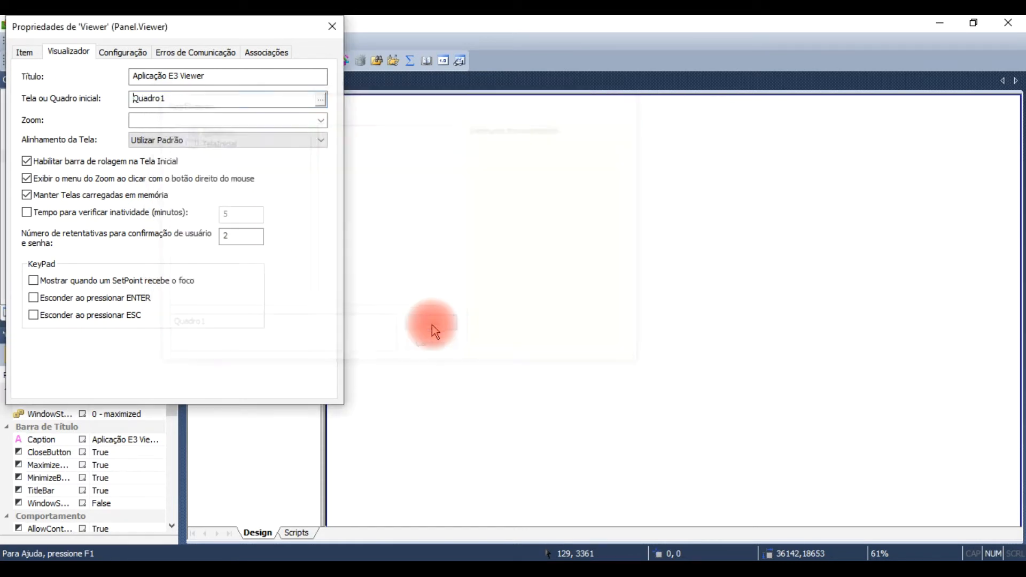
{"action": "left_click", "coordinate": [332, 26]}
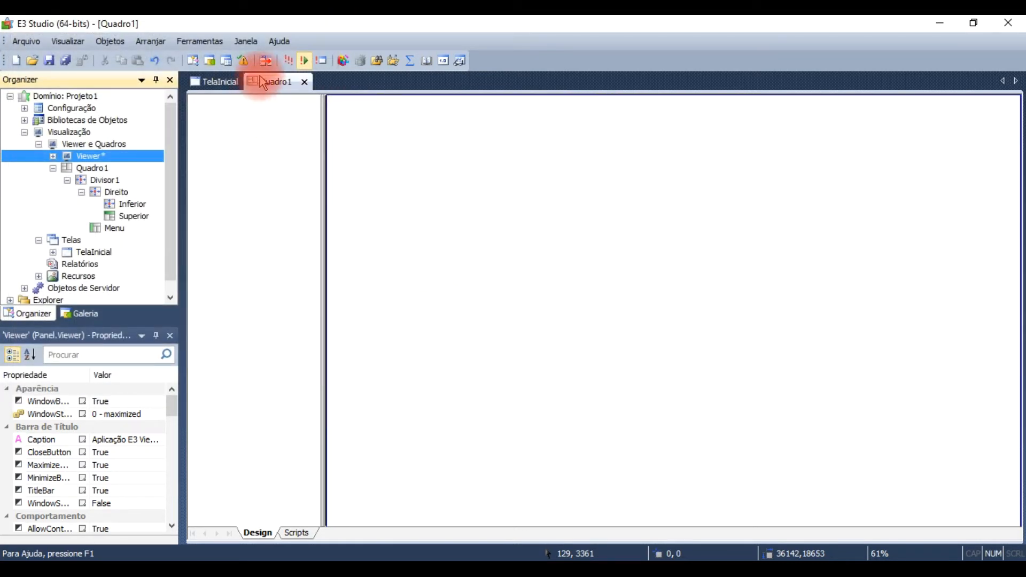
{"action": "left_click", "coordinate": [291, 61]}
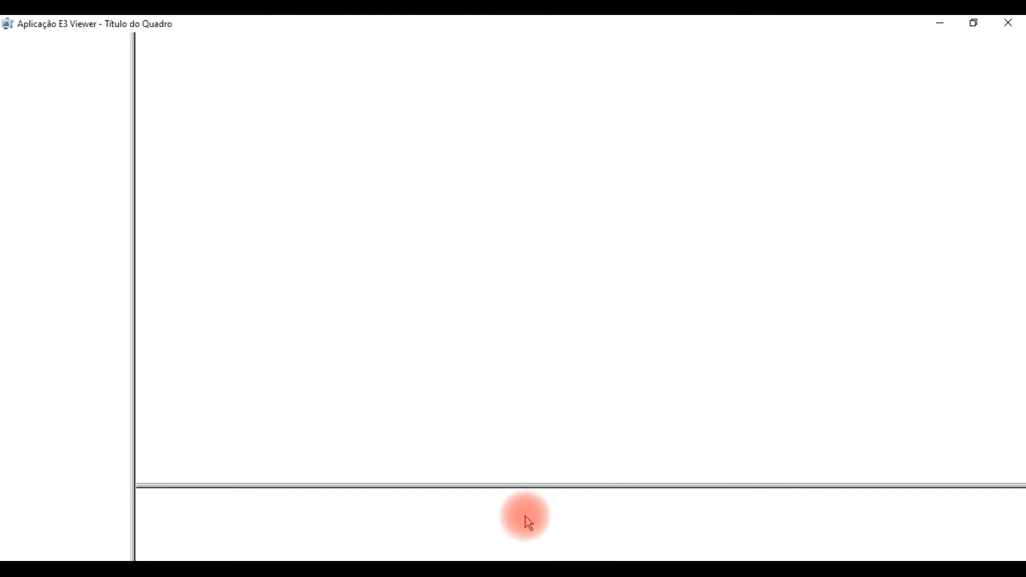
{"action": "left_click", "coordinate": [1009, 22]}
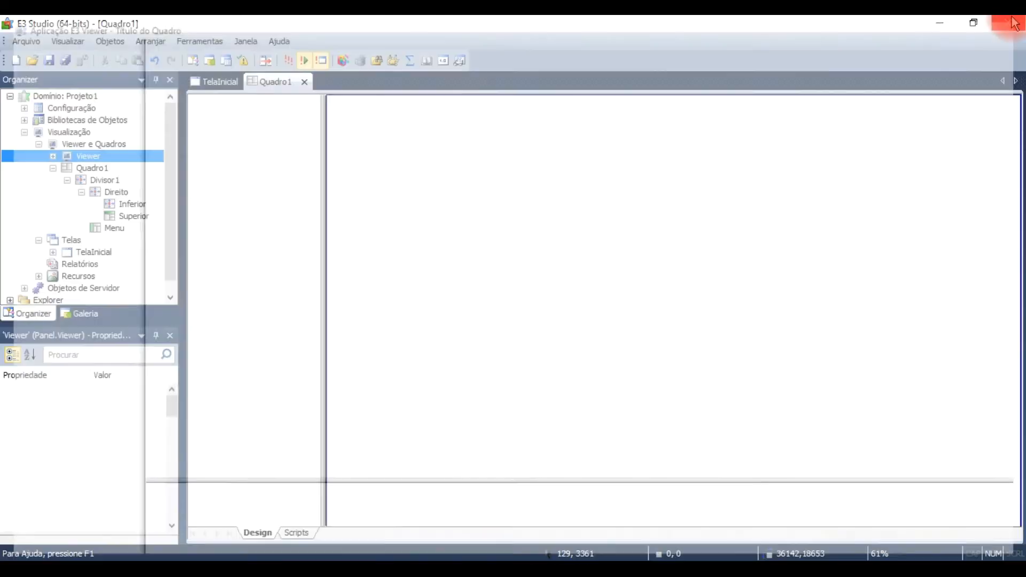
Step: Rename the Inferior pane inside Direito as Alarmes
{"action": "left_click", "coordinate": [130, 204]}
{"action": "right_click", "coordinate": [130, 203]}
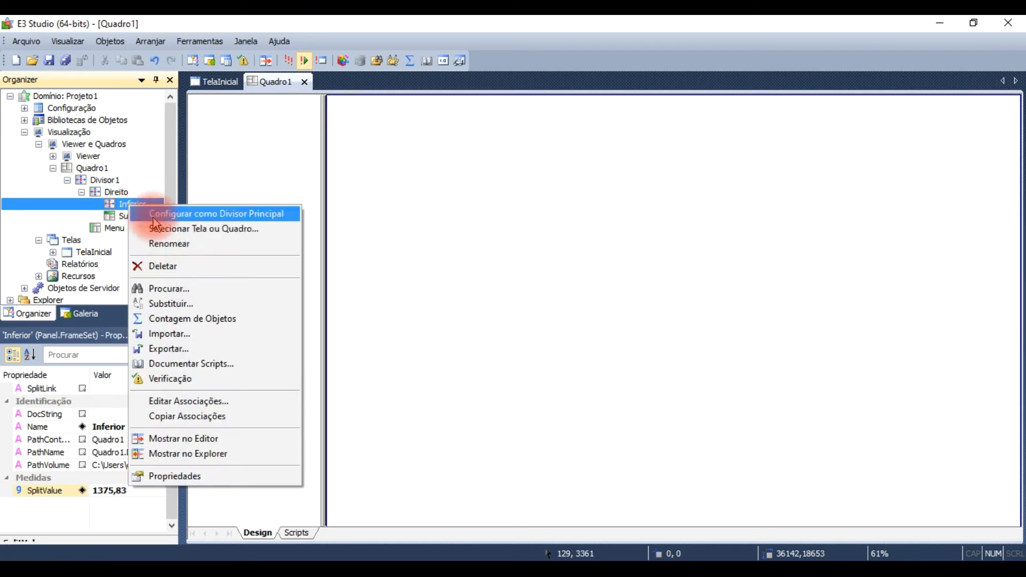
{"action": "left_click", "coordinate": [171, 244]}
{"action": "type", "text": "Ale"}
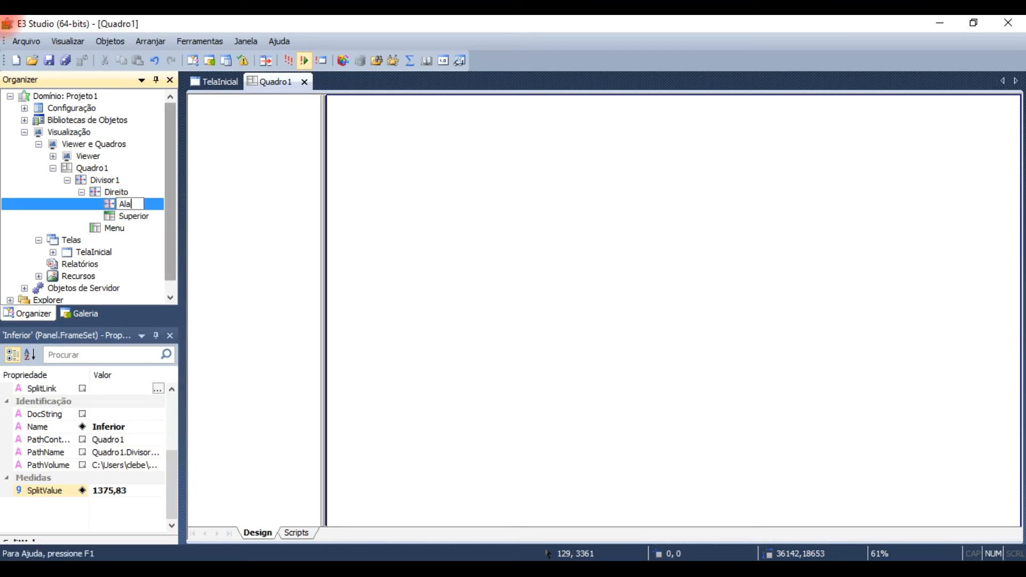
{"action": "type", "text": "rmes"}
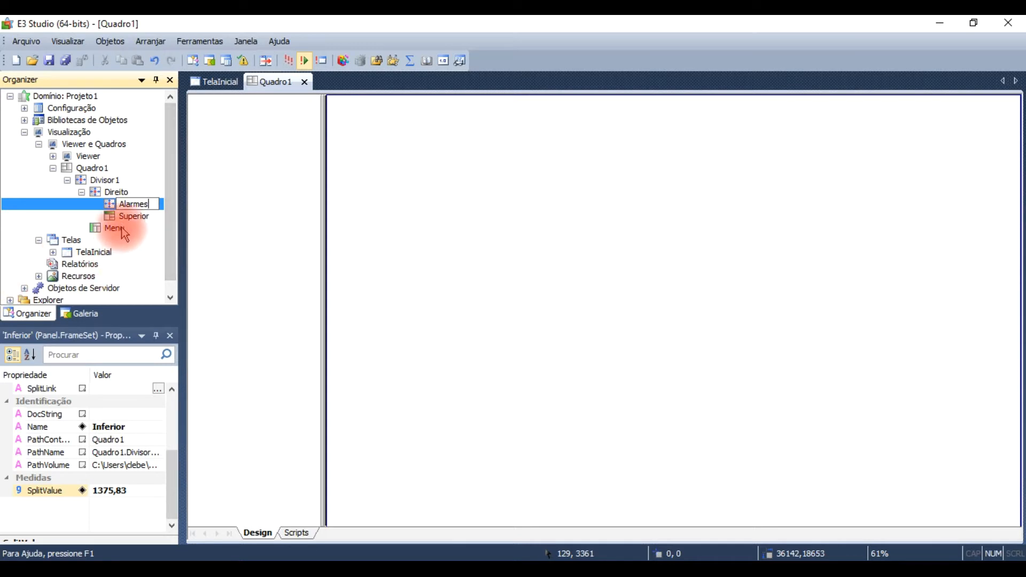
Step: Rename the Superior pane inside Direito as Processos
{"action": "left_click", "coordinate": [130, 217]}
{"action": "right_click", "coordinate": [138, 218]}
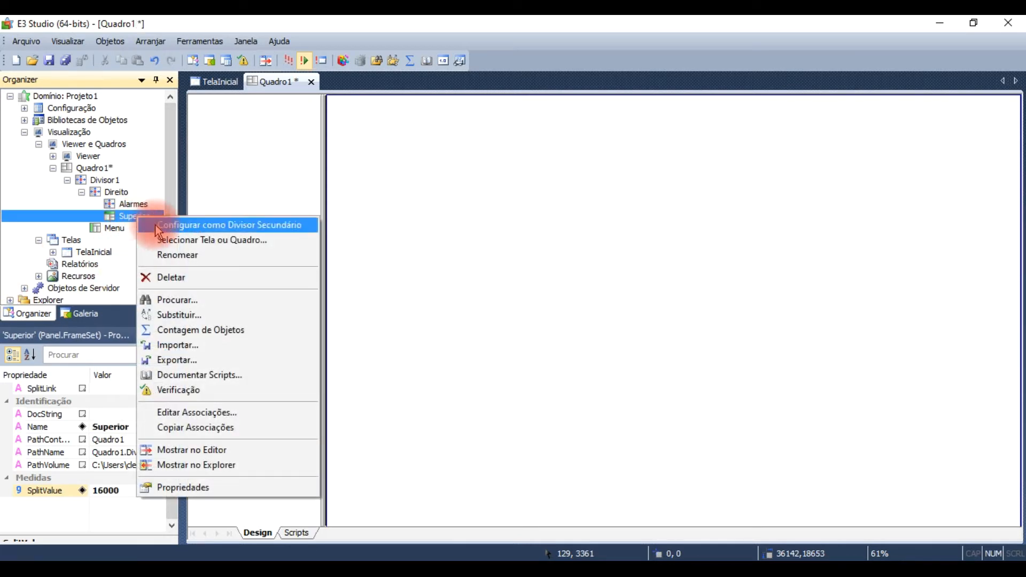
{"action": "left_click", "coordinate": [173, 254]}
{"action": "type", "text": "Processos"}
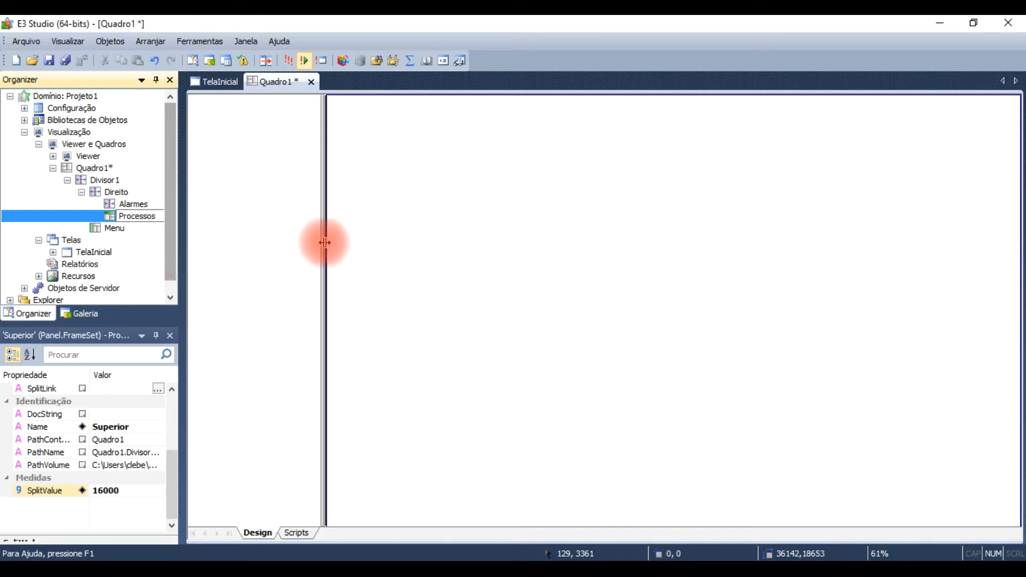
{"action": "left_click", "coordinate": [392, 235]}
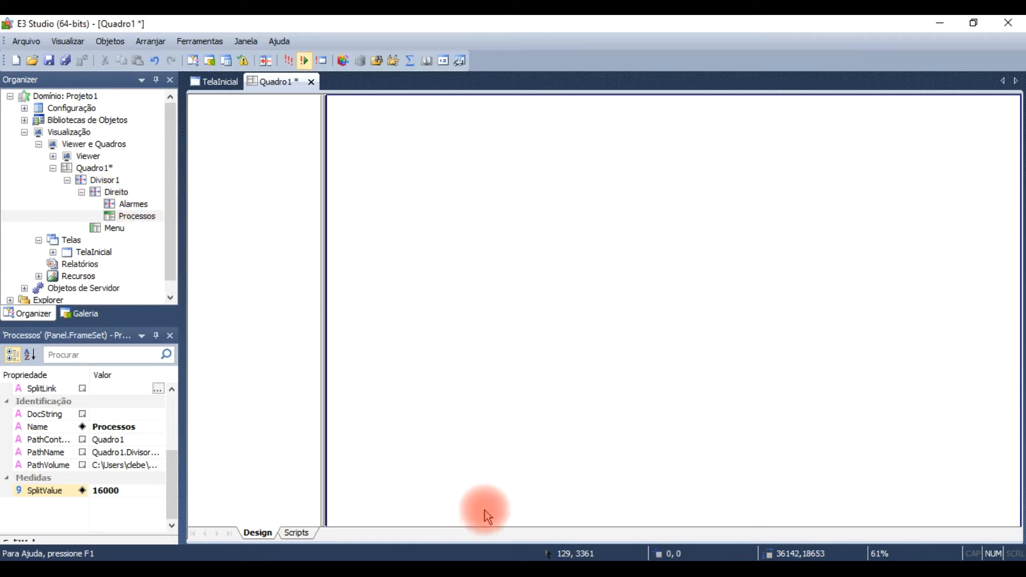
{"action": "left_click", "coordinate": [144, 202]}
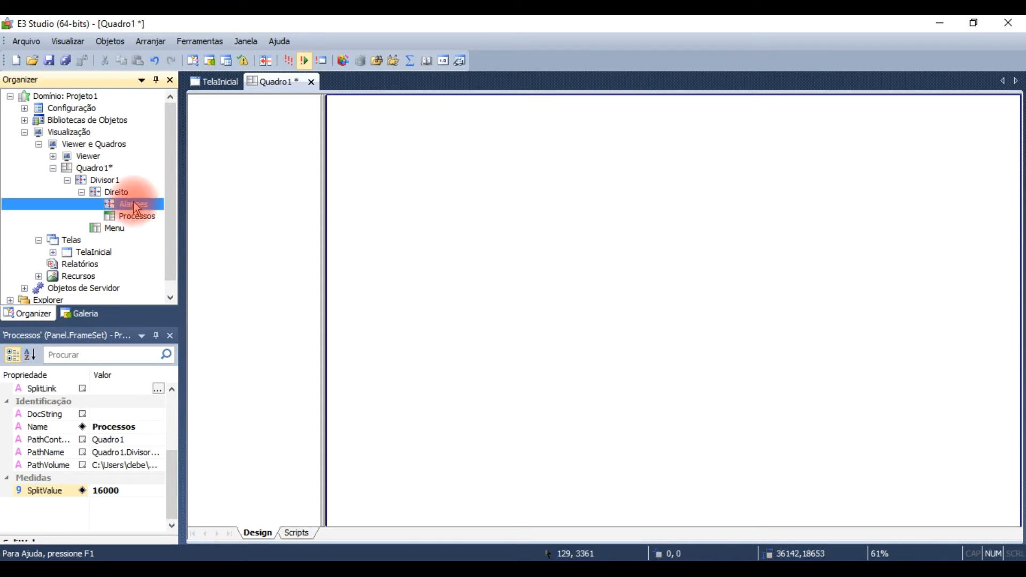
{"action": "left_click", "coordinate": [127, 217]}
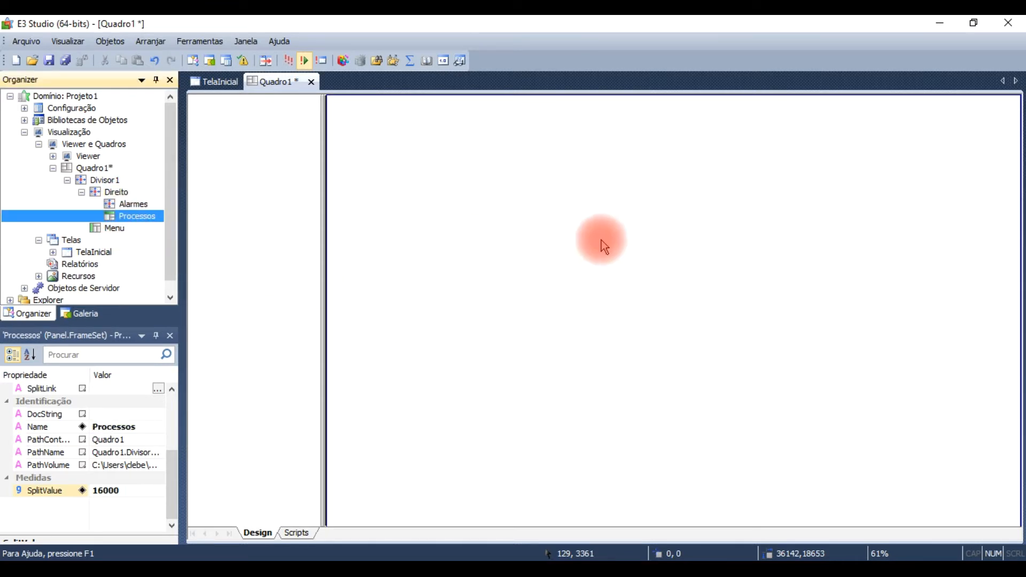
{"action": "left_click", "coordinate": [107, 229]}
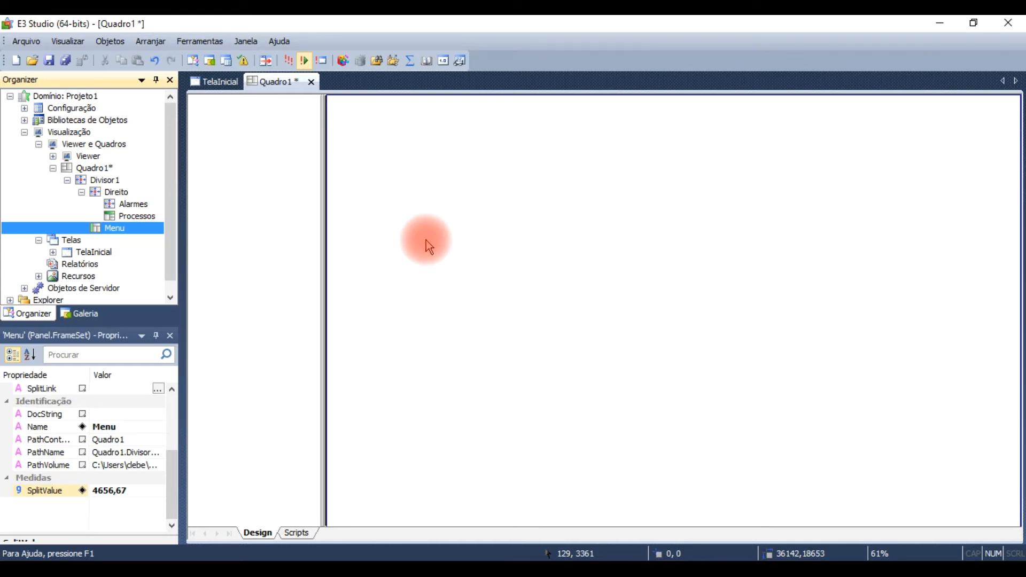
{"action": "left_click", "coordinate": [52, 170]}
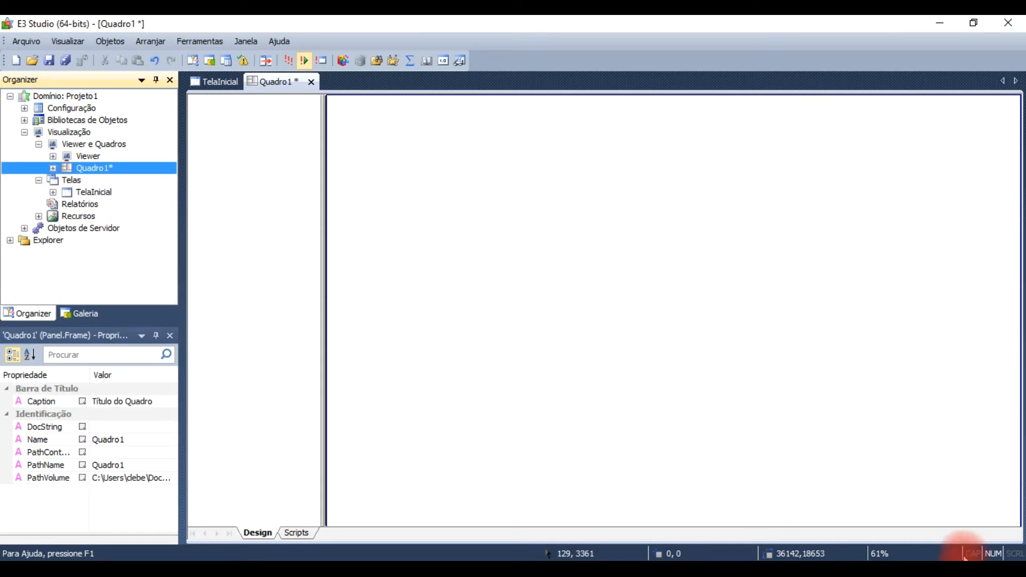
{"action": "left_click", "coordinate": [975, 544]}
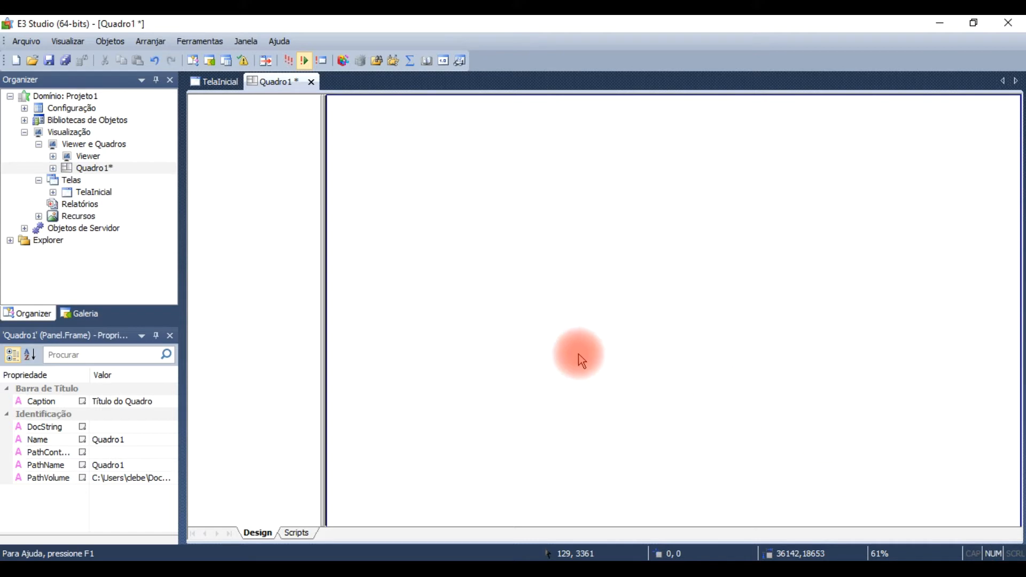
Step: Insert a new screen in projeto1.prj that opens in Quadro1.Divisor1.Menu and is configured as that divider's initial screen
{"action": "right_click", "coordinate": [70, 182]}
{"action": "mouse_move", "coordinate": [122, 197]}
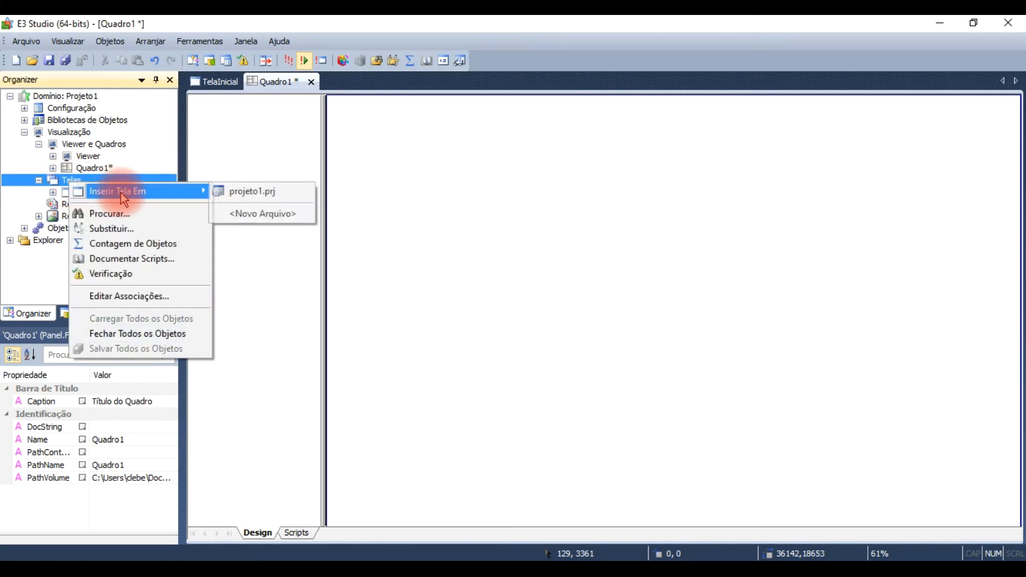
{"action": "left_click", "coordinate": [256, 192]}
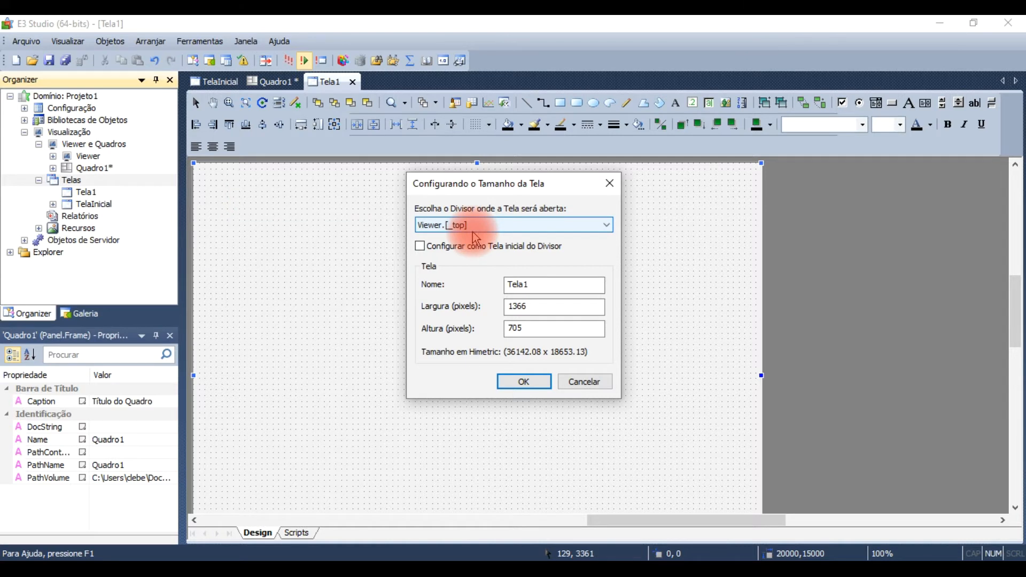
{"action": "left_click", "coordinate": [609, 226]}
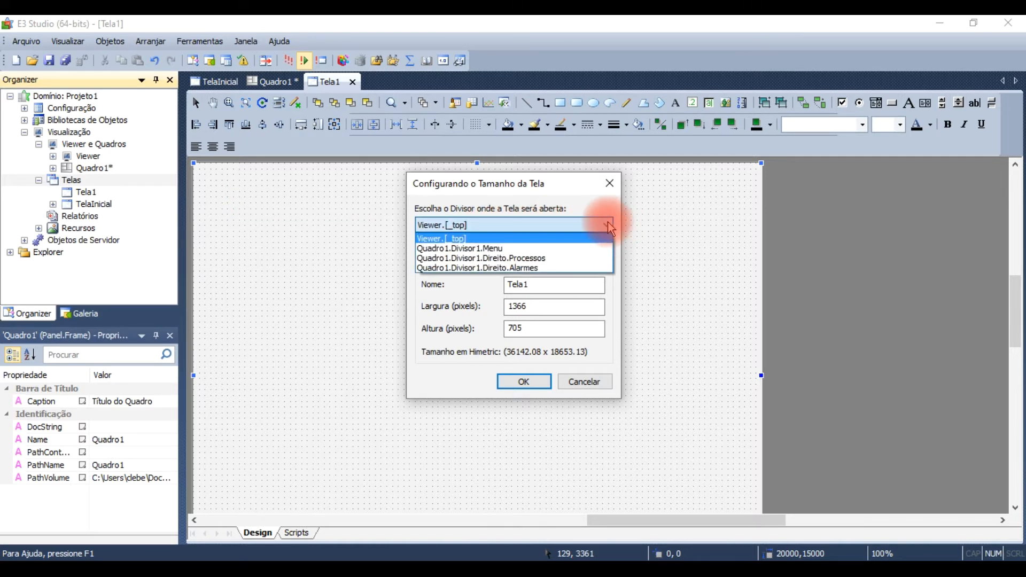
{"action": "left_click", "coordinate": [512, 250]}
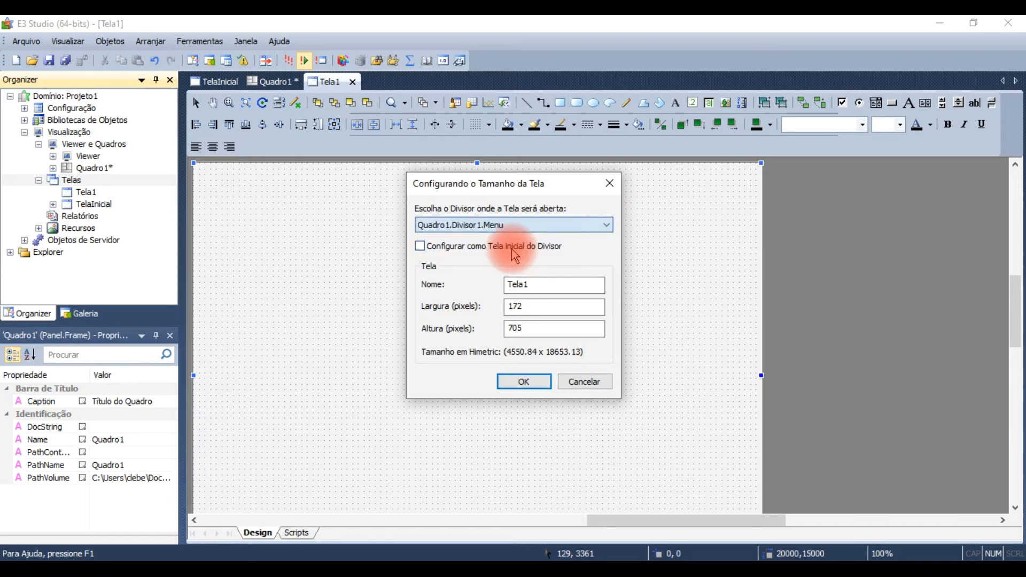
{"action": "left_click", "coordinate": [421, 248]}
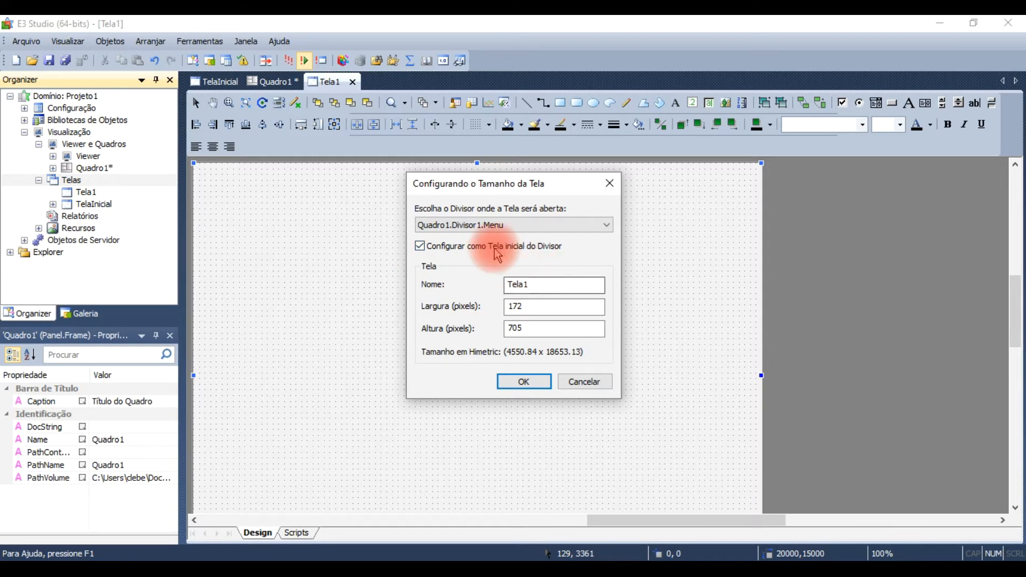
{"action": "left_click", "coordinate": [533, 387]}
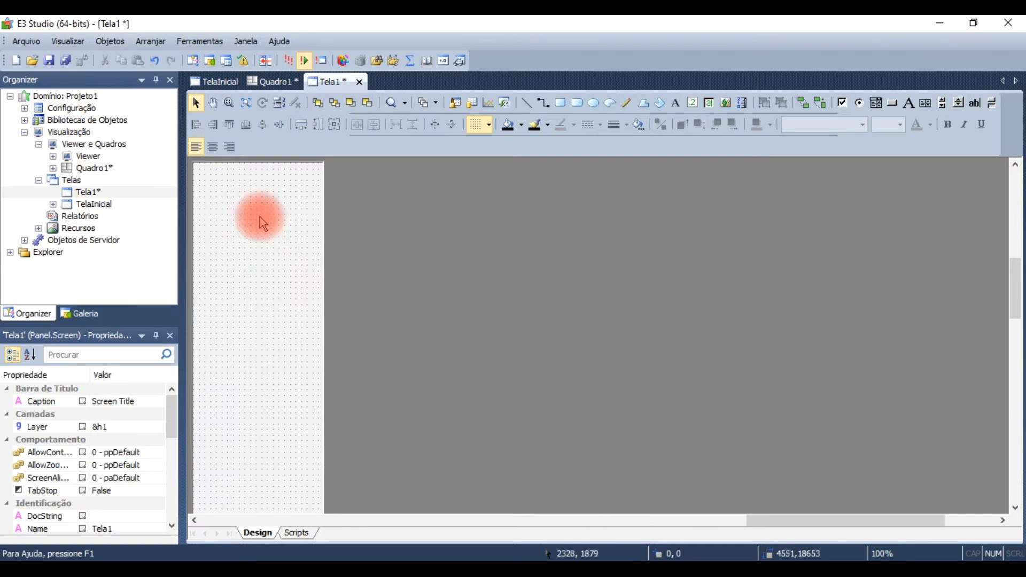
Step: Set the background colour of the Tela1 screen to a medium grey from the standard colours
{"action": "left_click", "coordinate": [245, 242]}
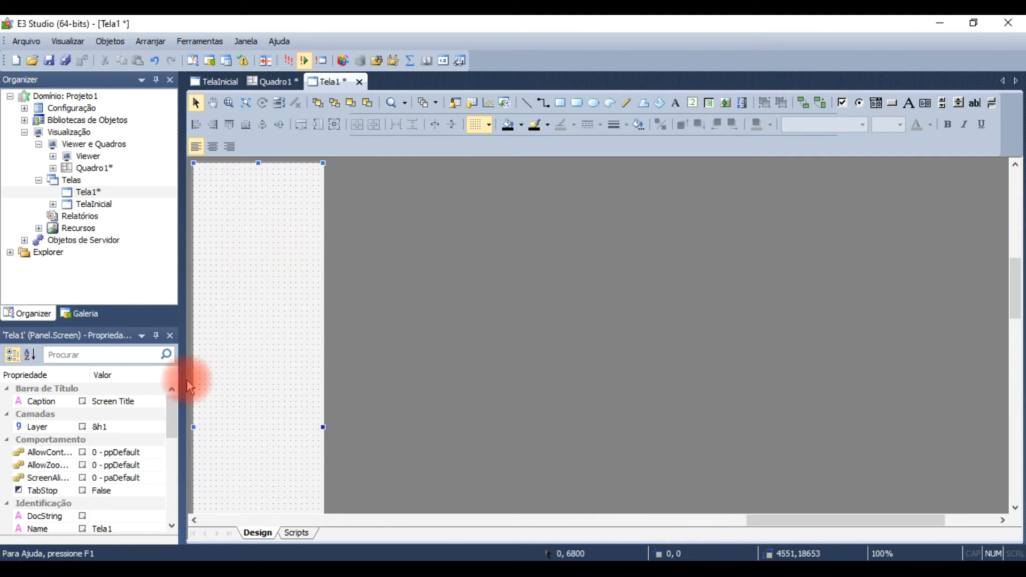
{"action": "left_click_drag", "start_coordinate": [169, 429], "coordinate": [172, 507]}
{"action": "left_click", "coordinate": [158, 440]}
{"action": "left_click", "coordinate": [461, 367]}
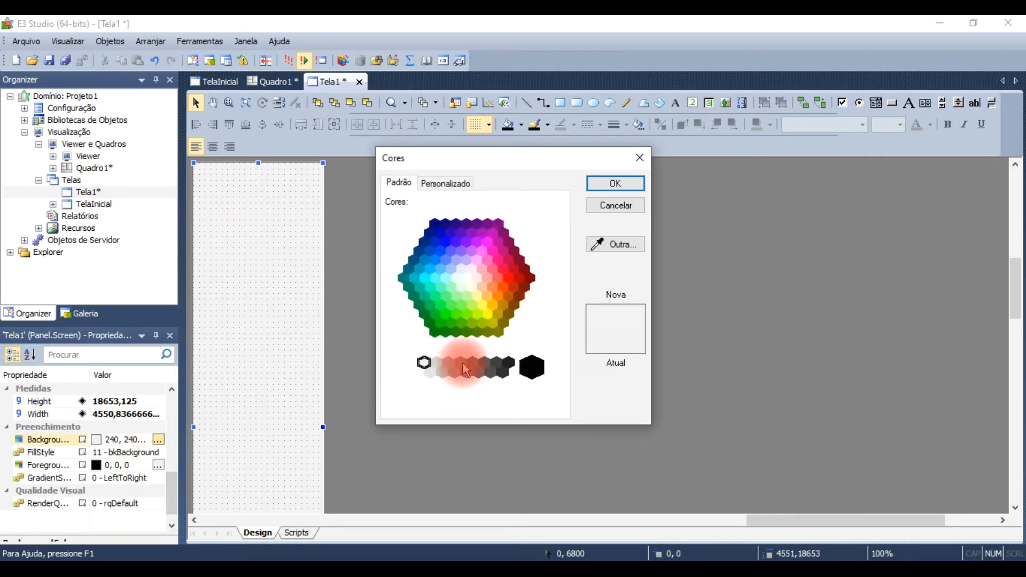
{"action": "left_click", "coordinate": [620, 183]}
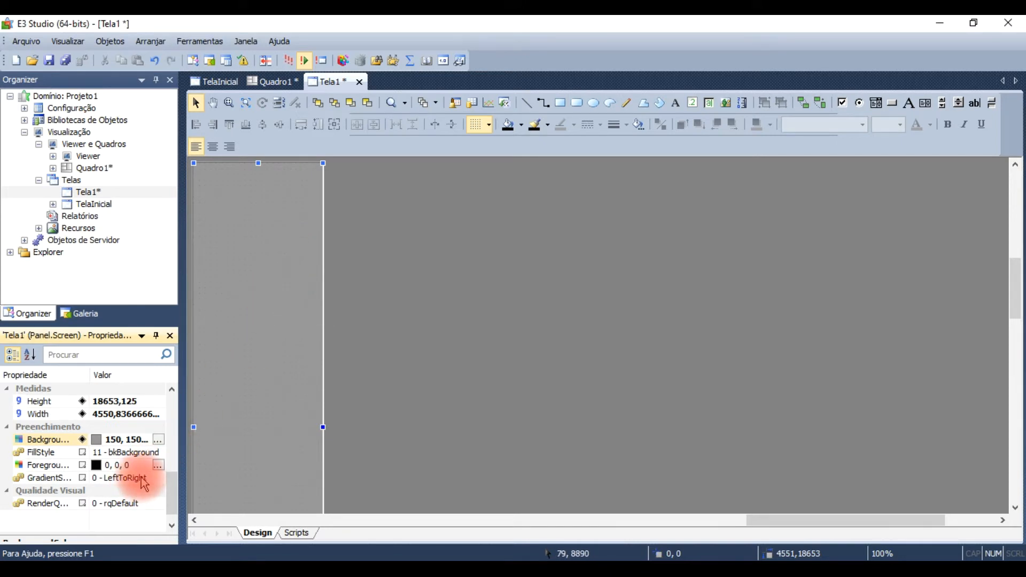
Step: Set the Caption of the Tela1 screen to Menu
{"action": "left_click_drag", "start_coordinate": [177, 502], "coordinate": [171, 405]}
{"action": "left_click", "coordinate": [129, 401]}
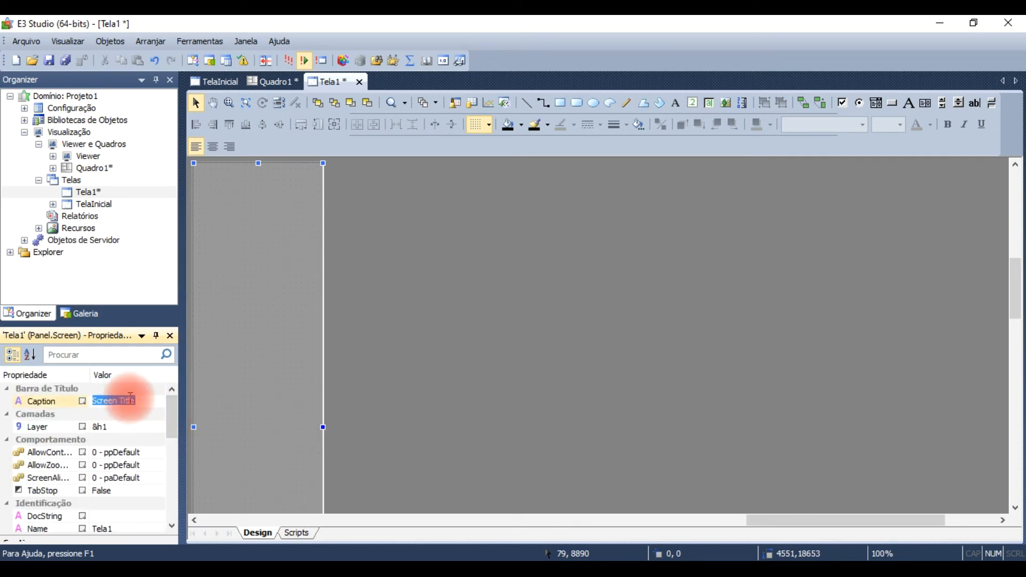
{"action": "type", "text": "Menu"}
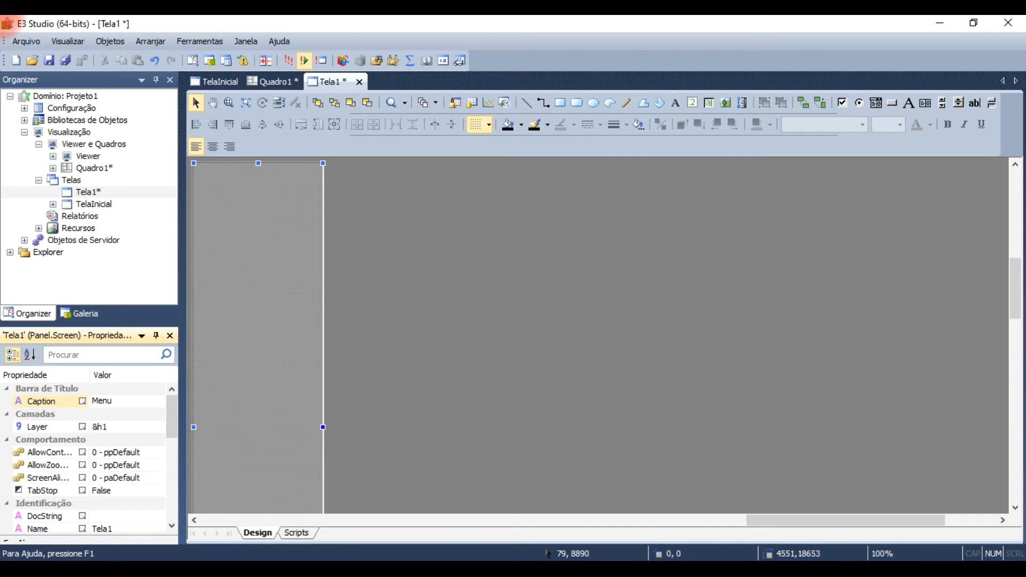
{"action": "left_click", "coordinate": [289, 336]}
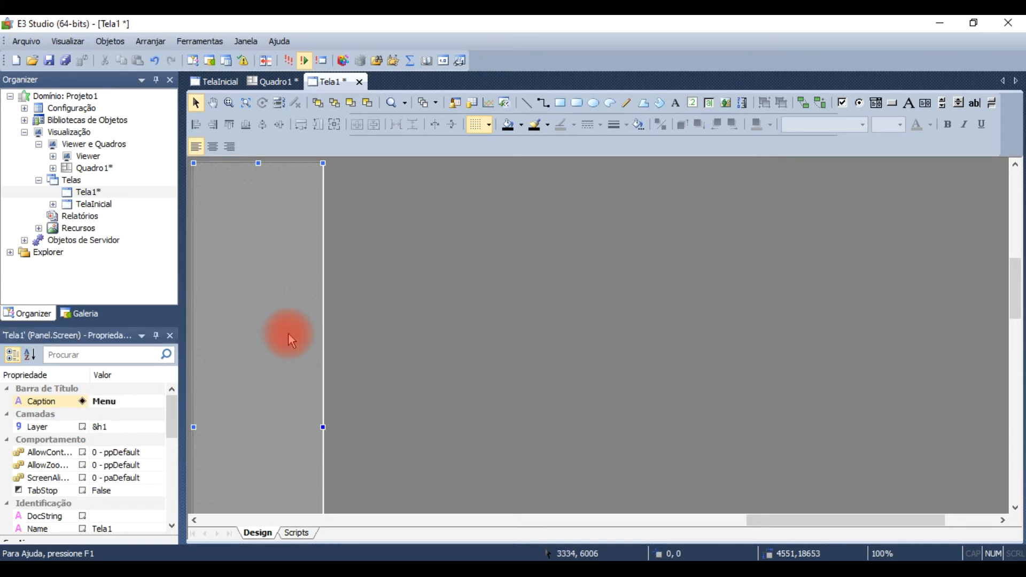
Step: Rename the Tela1 screen as Menu in the project's Telas folder
{"action": "right_click", "coordinate": [91, 193]}
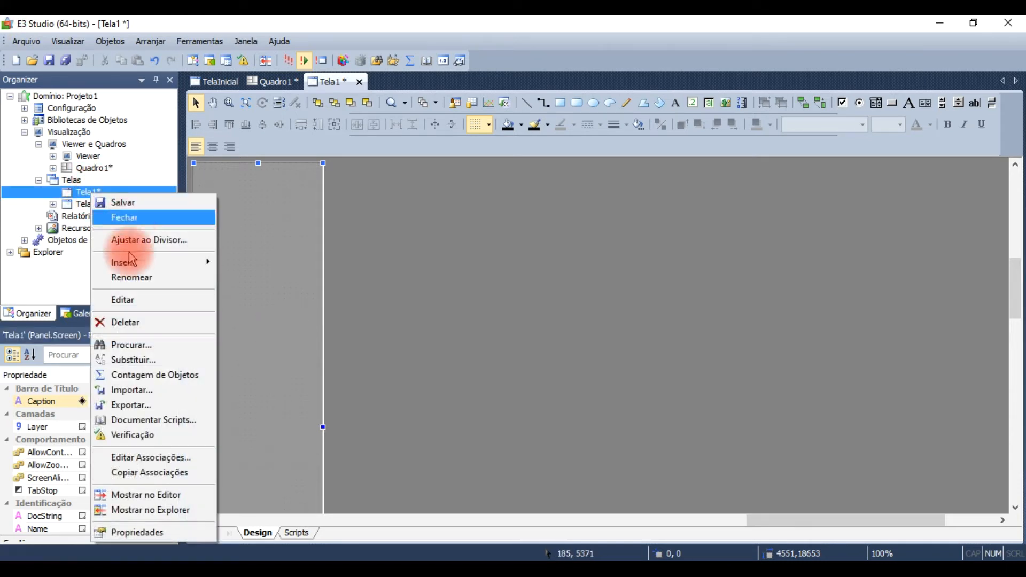
{"action": "left_click", "coordinate": [136, 278]}
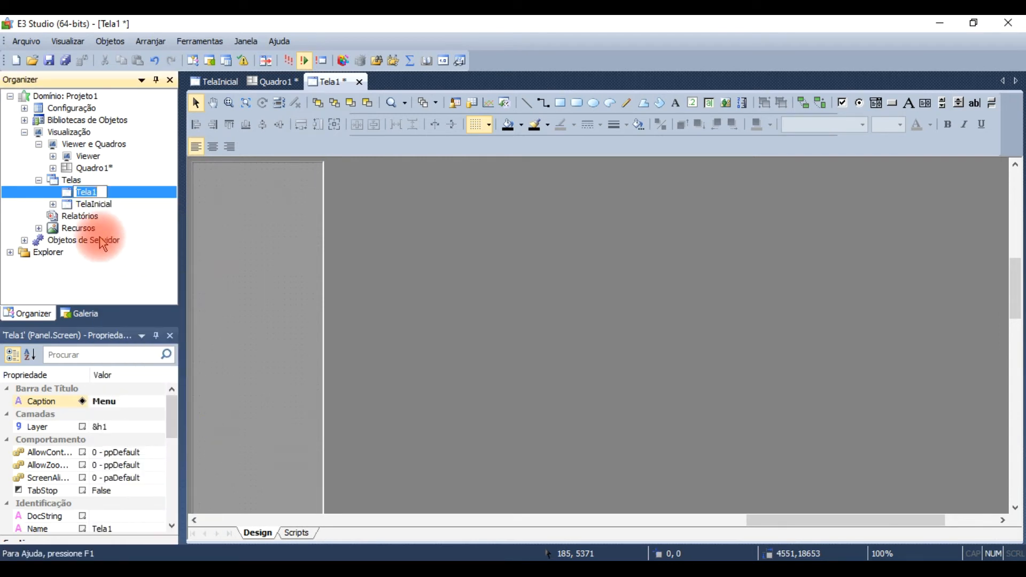
{"action": "type", "text": "Men"}
{"action": "left_click", "coordinate": [92, 203]}
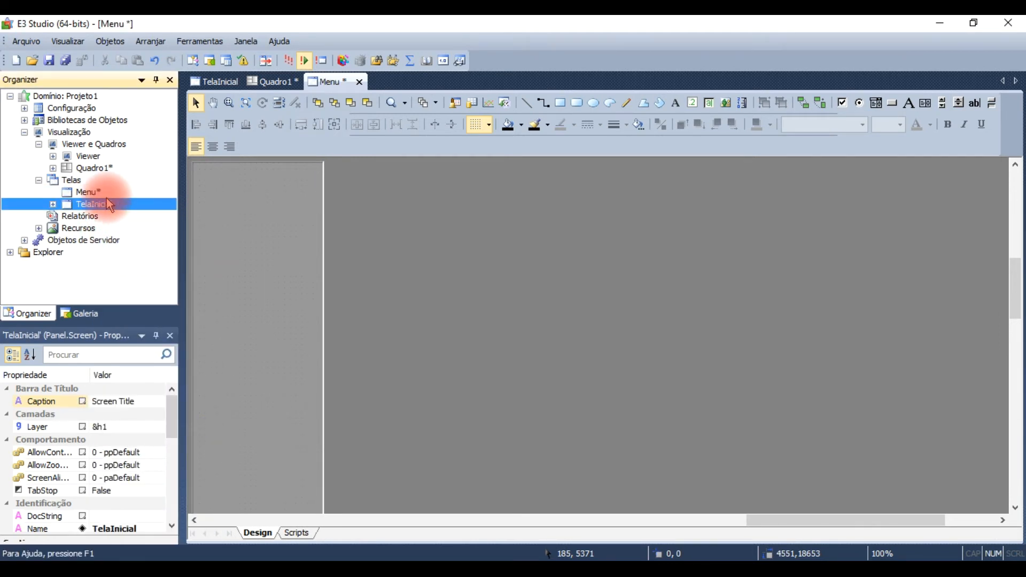
Step: Insert a screen named Sistema de Nivel in projeto1.prj, opening in Quadro1.Divisor1.Direito.Processos and configured as that divider's initial screen
{"action": "right_click", "coordinate": [62, 181]}
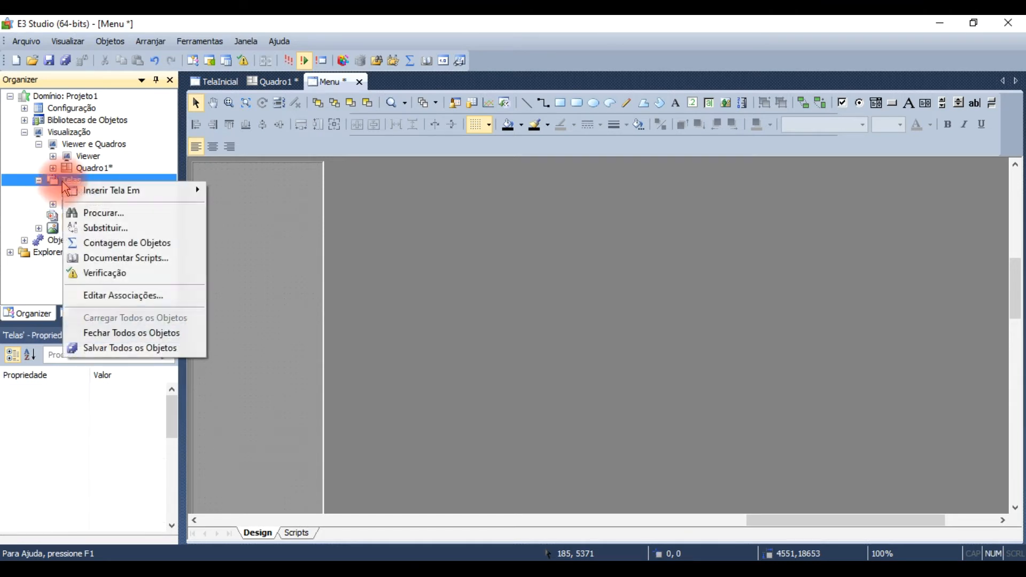
{"action": "mouse_move", "coordinate": [108, 192]}
{"action": "left_click", "coordinate": [268, 193]}
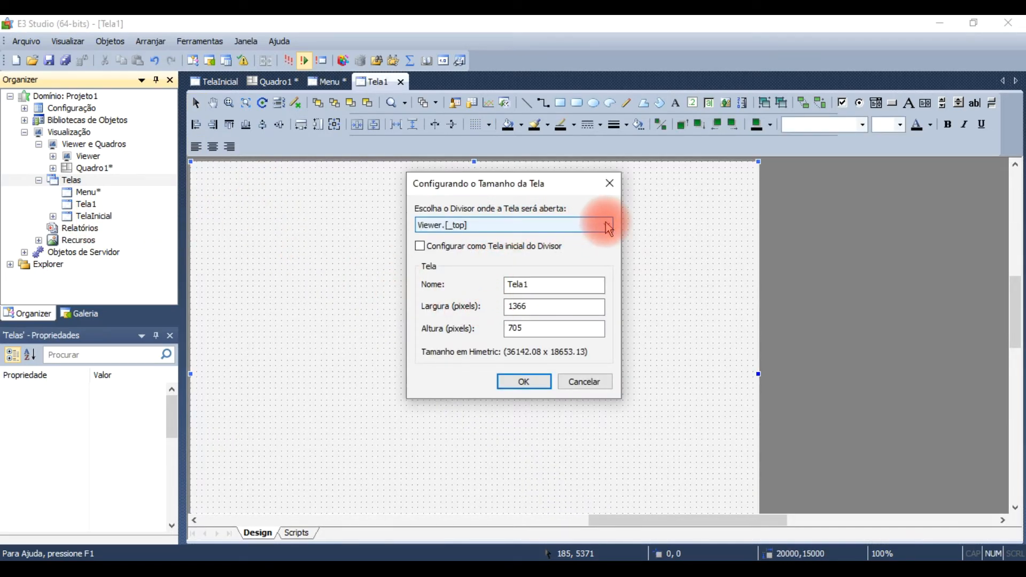
{"action": "left_click", "coordinate": [609, 225]}
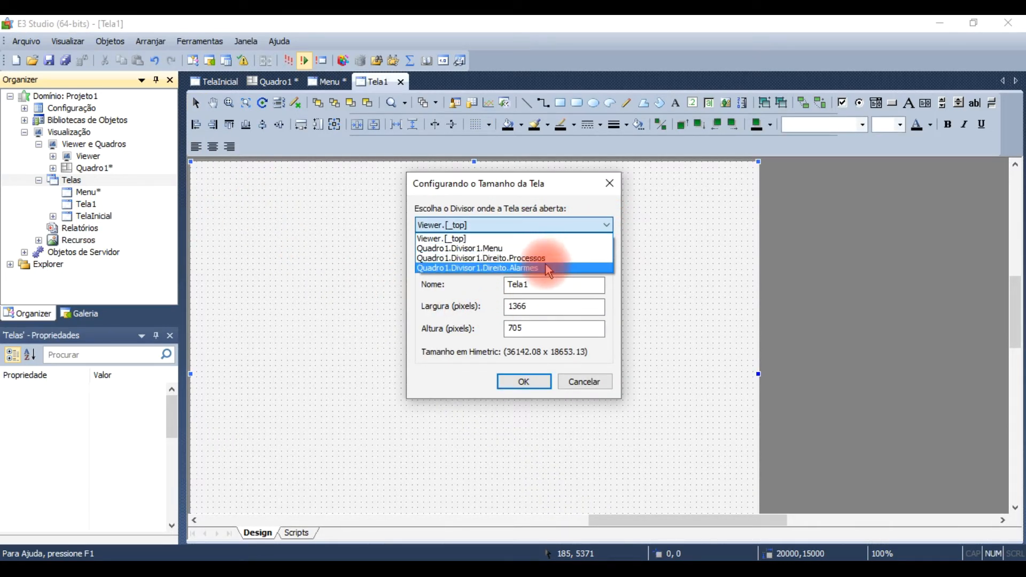
{"action": "left_click", "coordinate": [539, 258]}
{"action": "left_click", "coordinate": [449, 246]}
{"action": "left_click", "coordinate": [537, 280]}
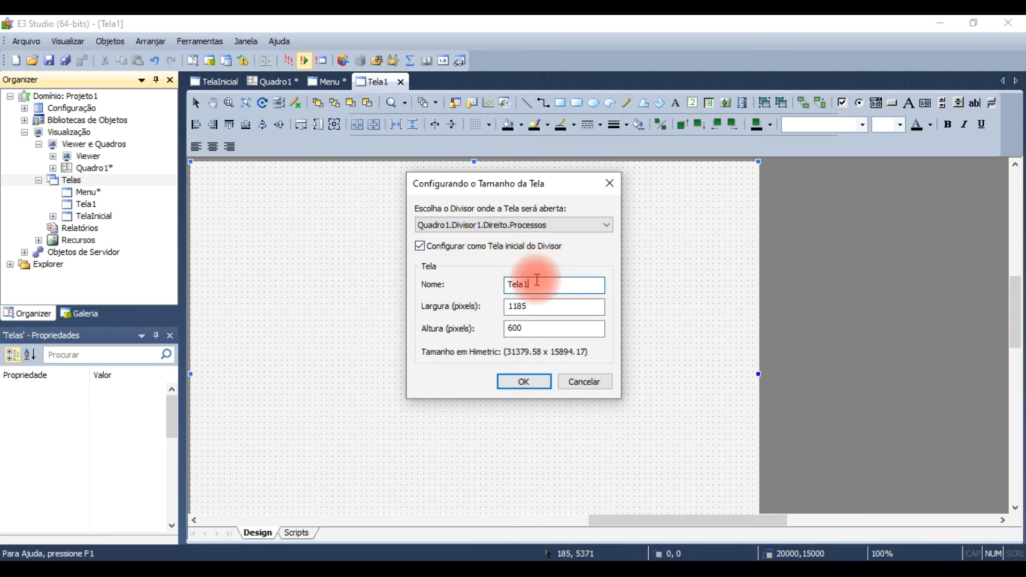
{"action": "left_click_drag", "start_coordinate": [537, 280], "coordinate": [475, 283]}
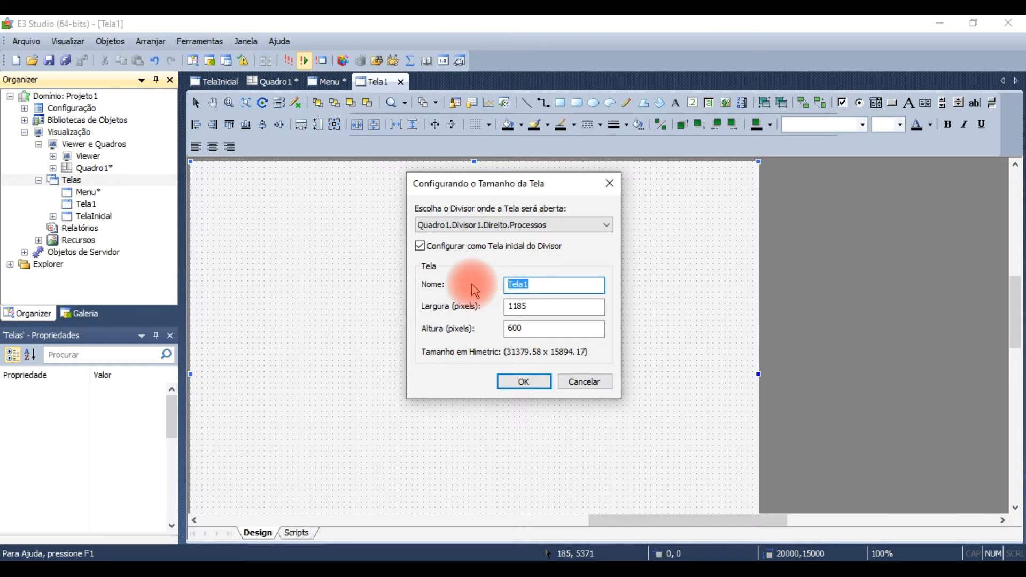
{"action": "type", "text": "Sistema de Nivel"}
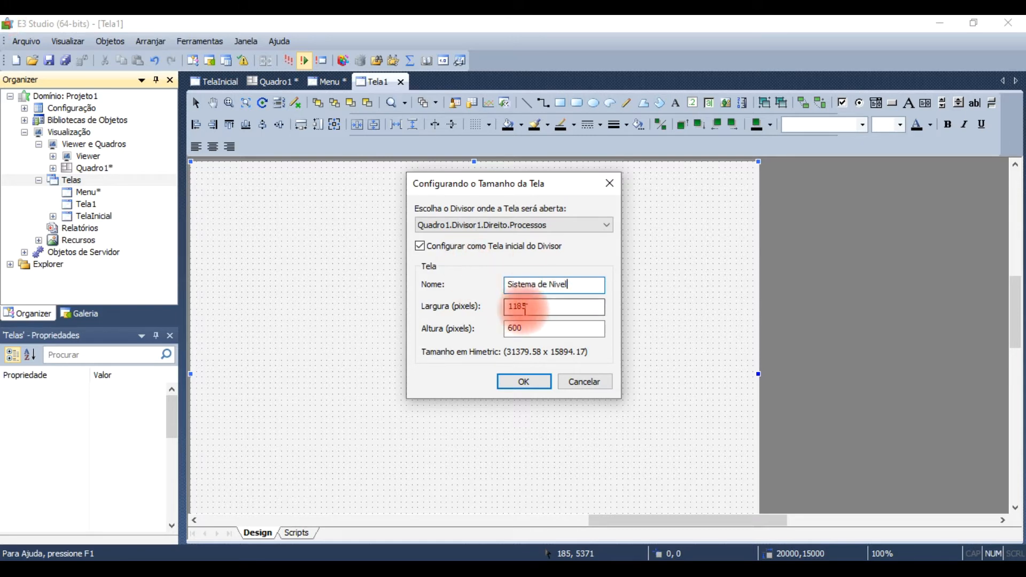
{"action": "left_click", "coordinate": [530, 385]}
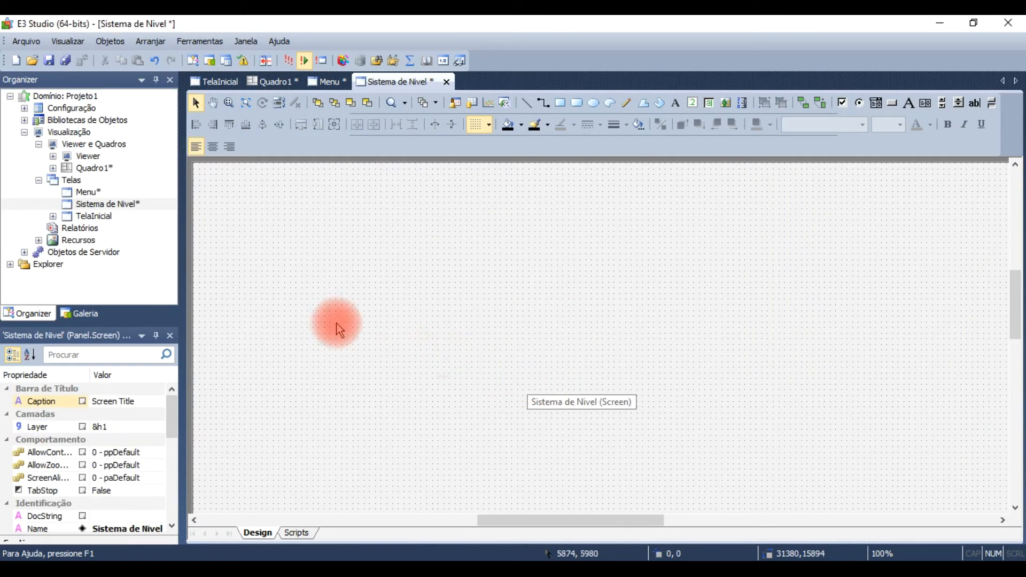
Step: Insert a screen named Alarmes in projeto1.prj, opening in Quadro1.Divisor1.Direito.Alarmes and configured as that divider's initial screen
{"action": "right_click", "coordinate": [72, 182]}
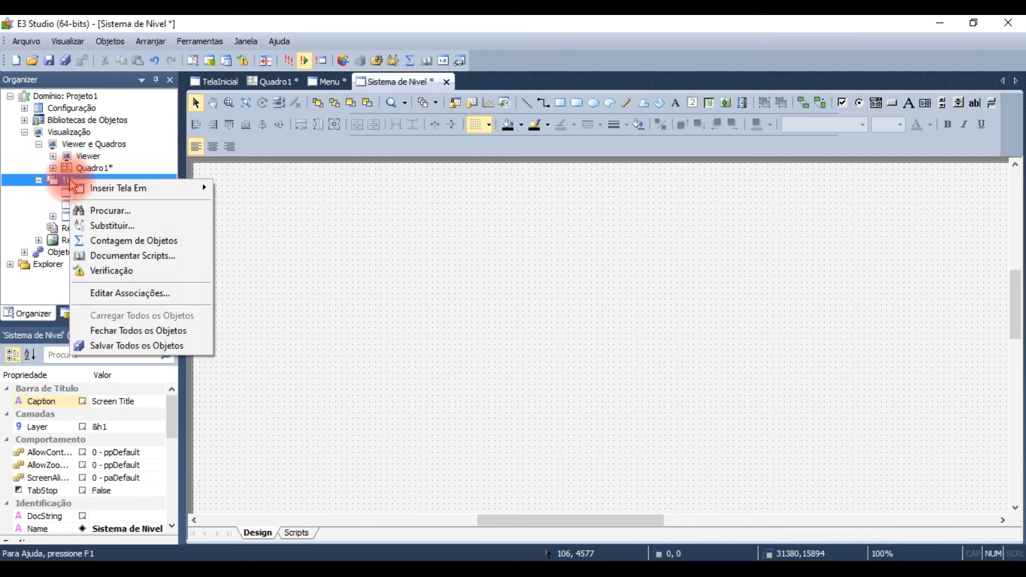
{"action": "mouse_move", "coordinate": [120, 187]}
{"action": "left_click", "coordinate": [278, 190]}
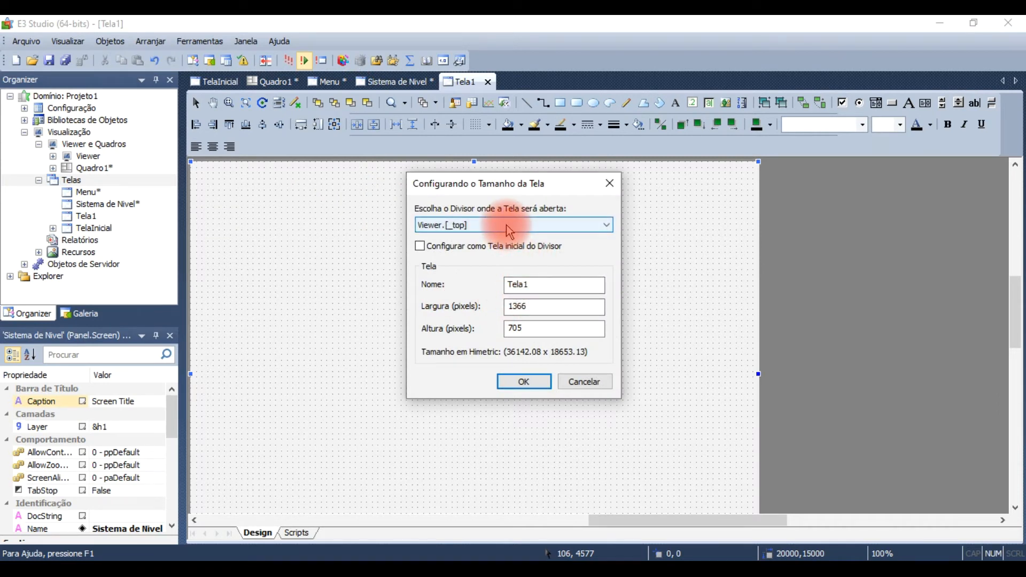
{"action": "left_click", "coordinate": [508, 230]}
{"action": "left_click", "coordinate": [490, 264]}
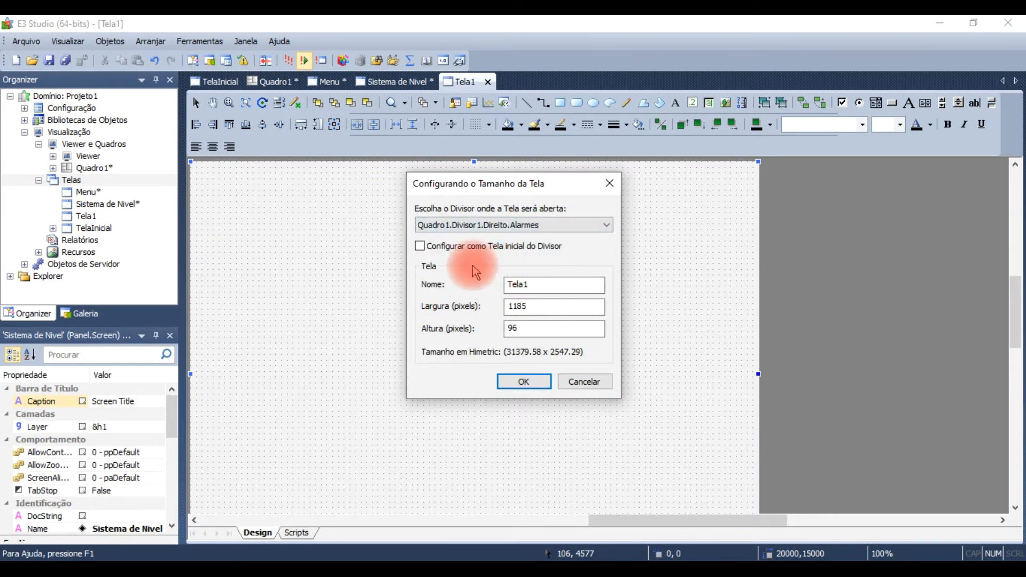
{"action": "left_click", "coordinate": [420, 246]}
{"action": "double_click", "coordinate": [515, 284]}
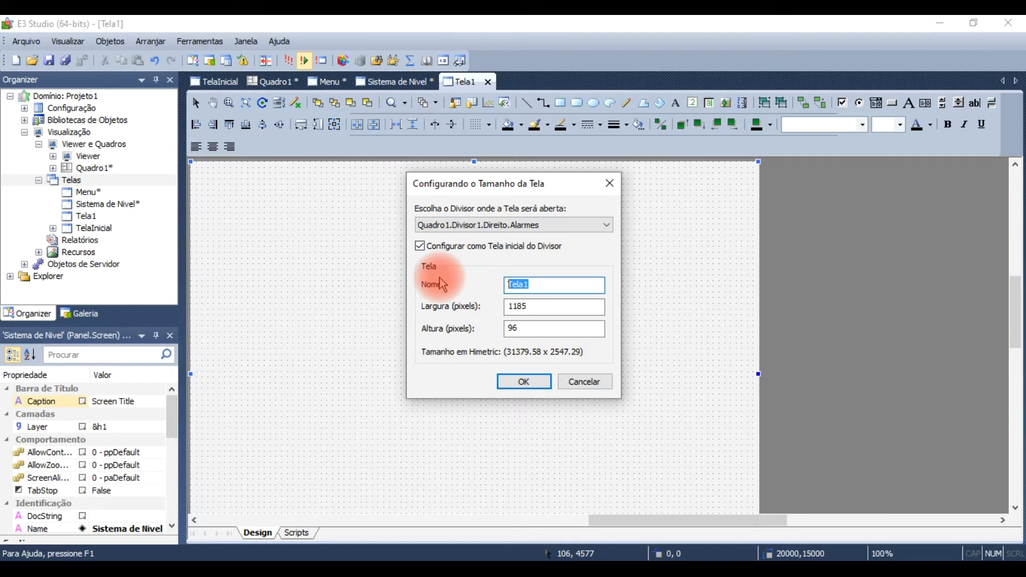
{"action": "type", "text": "Alarmes"}
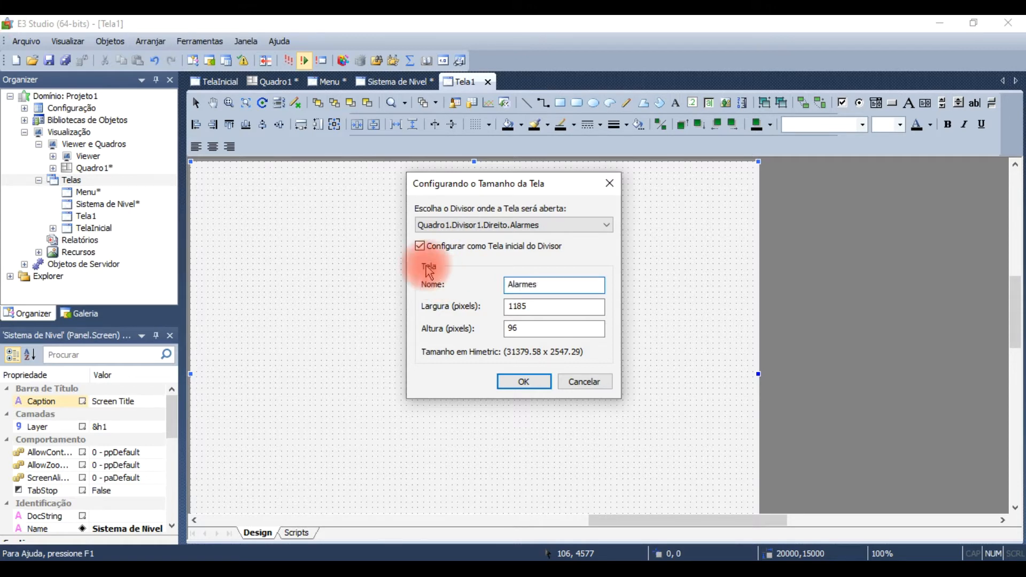
{"action": "left_click", "coordinate": [523, 382]}
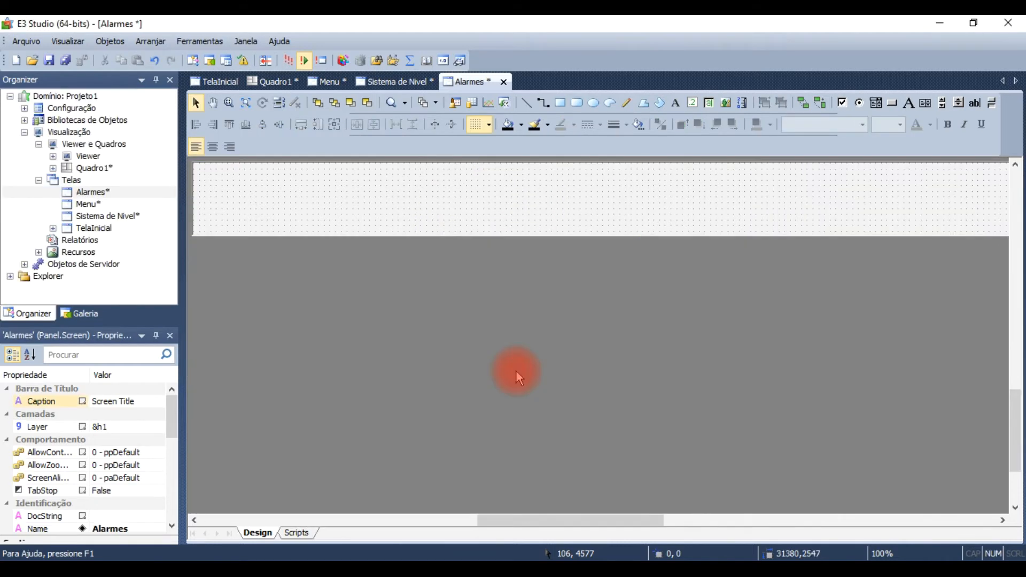
Step: Insert a screen named Exaustor in projeto1.prj that opens in Quadro1.Divisor1.Direito.Processos, without making it the initial screen
{"action": "right_click", "coordinate": [74, 181]}
{"action": "mouse_move", "coordinate": [135, 188]}
{"action": "left_click", "coordinate": [251, 189]}
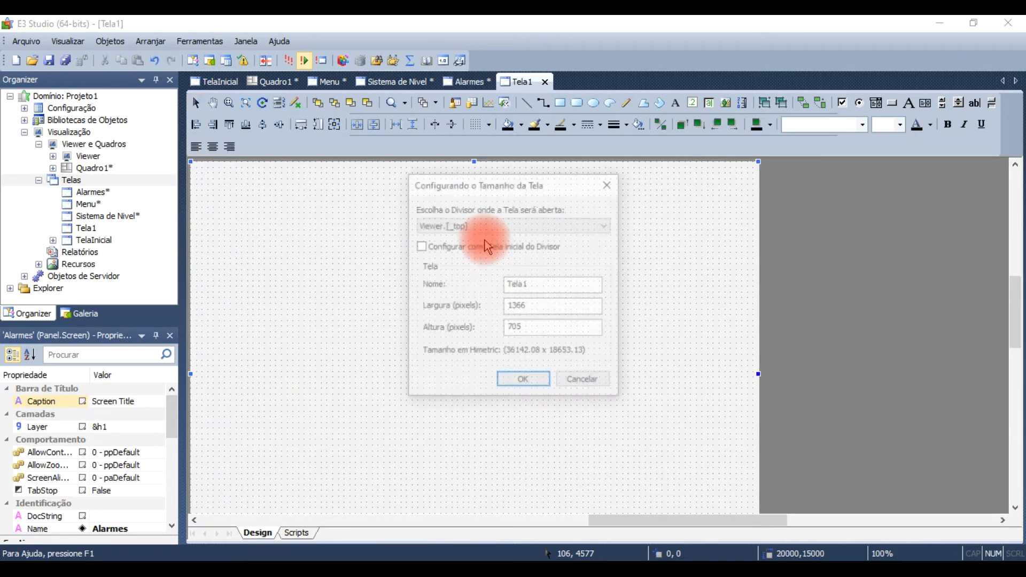
{"action": "left_click", "coordinate": [607, 225]}
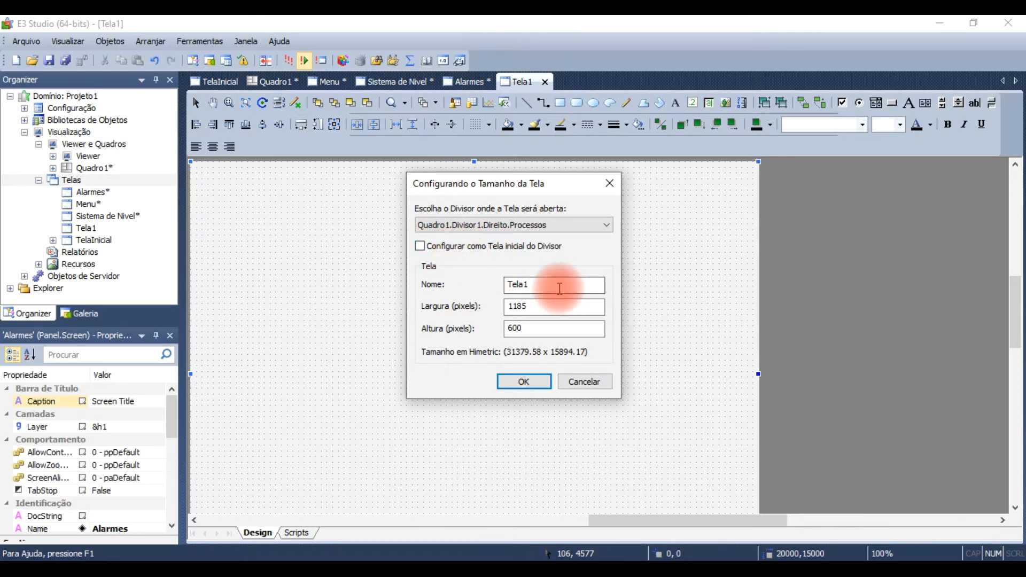
{"action": "left_click_drag", "start_coordinate": [560, 288], "coordinate": [470, 282]}
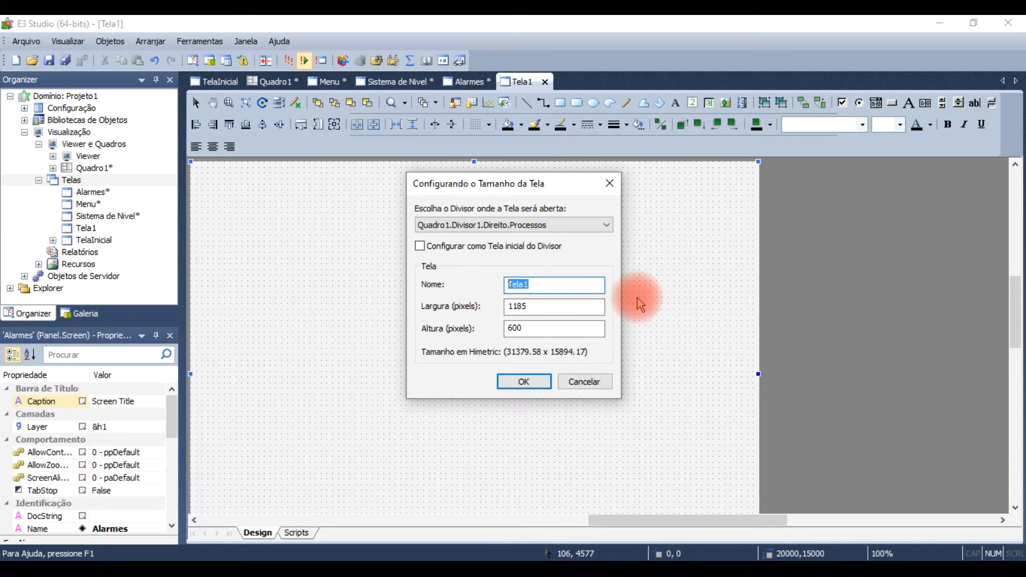
{"action": "type", "text": "Exaustor"}
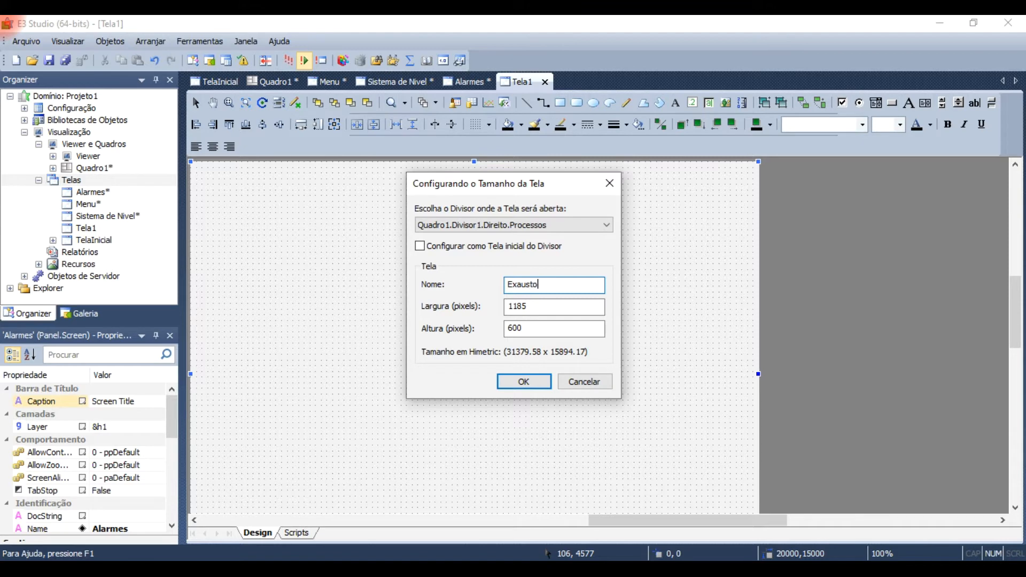
{"action": "left_click", "coordinate": [528, 381]}
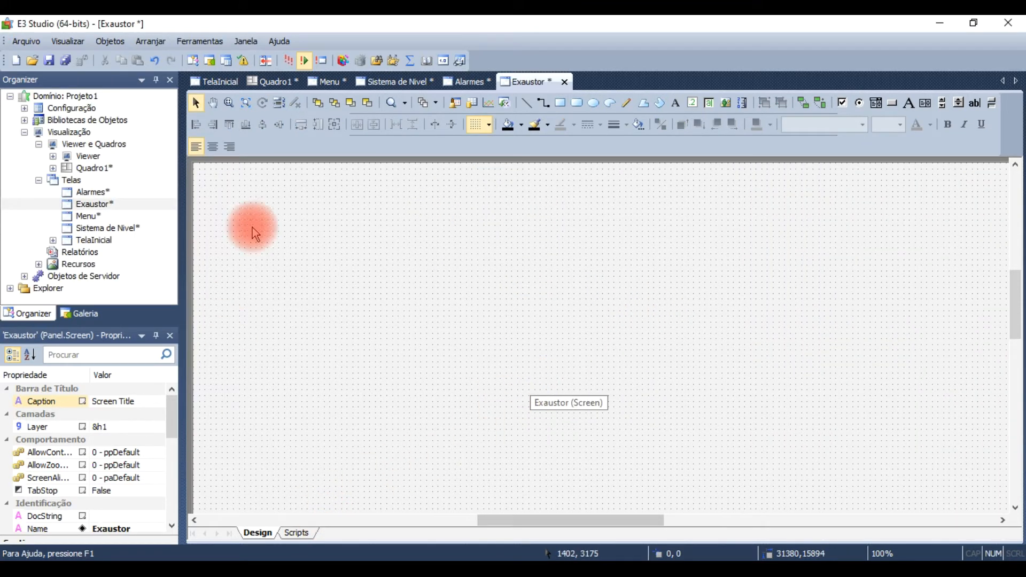
Step: Check the processes drawn on TelaInicial and insert a non-initial screen named Esteira in projeto1.prj that opens in Quadro1.Divisor1.Direito.Processos
{"action": "left_click", "coordinate": [215, 81]}
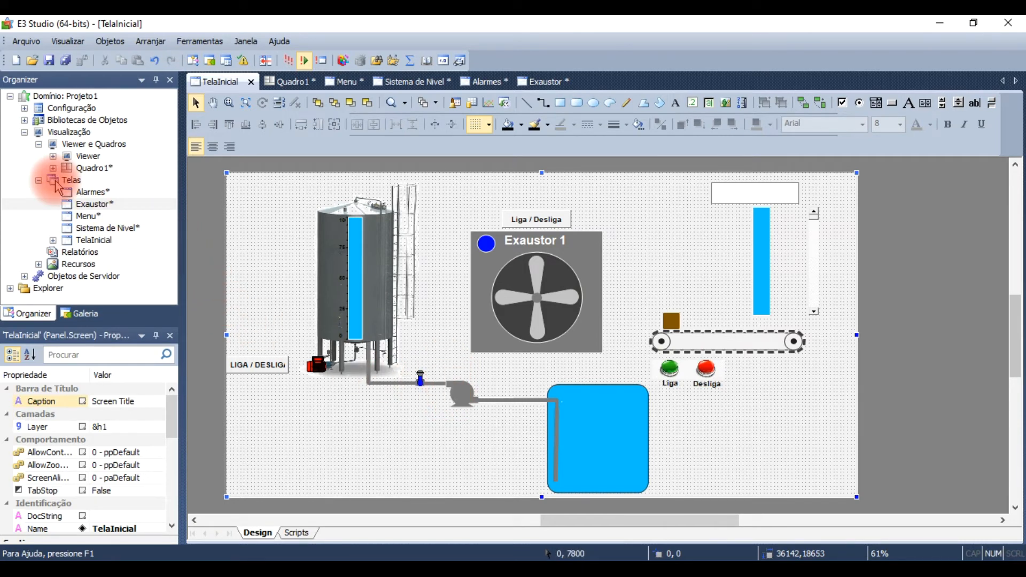
{"action": "right_click", "coordinate": [62, 187]}
{"action": "mouse_move", "coordinate": [126, 188]}
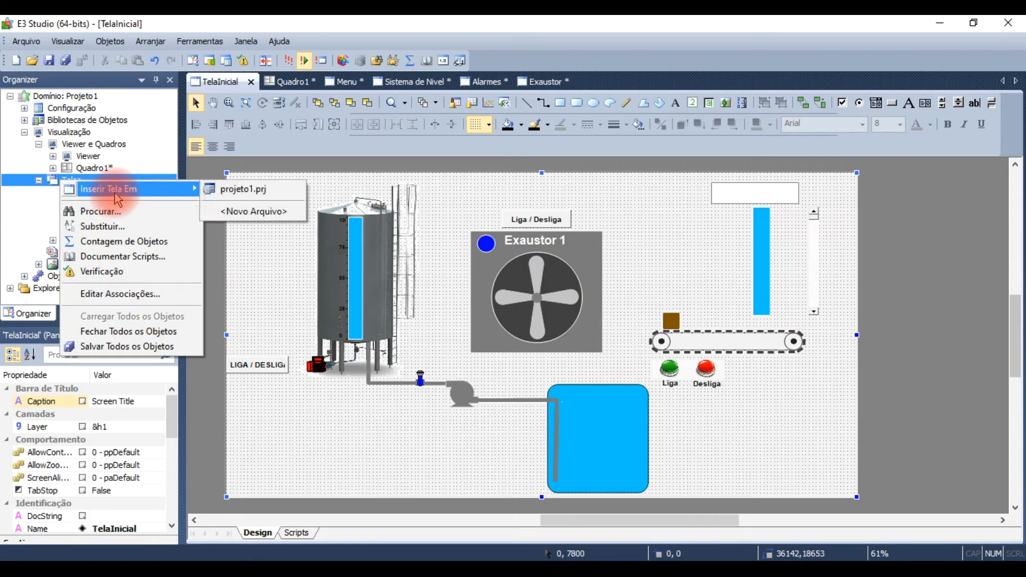
{"action": "left_click", "coordinate": [235, 190]}
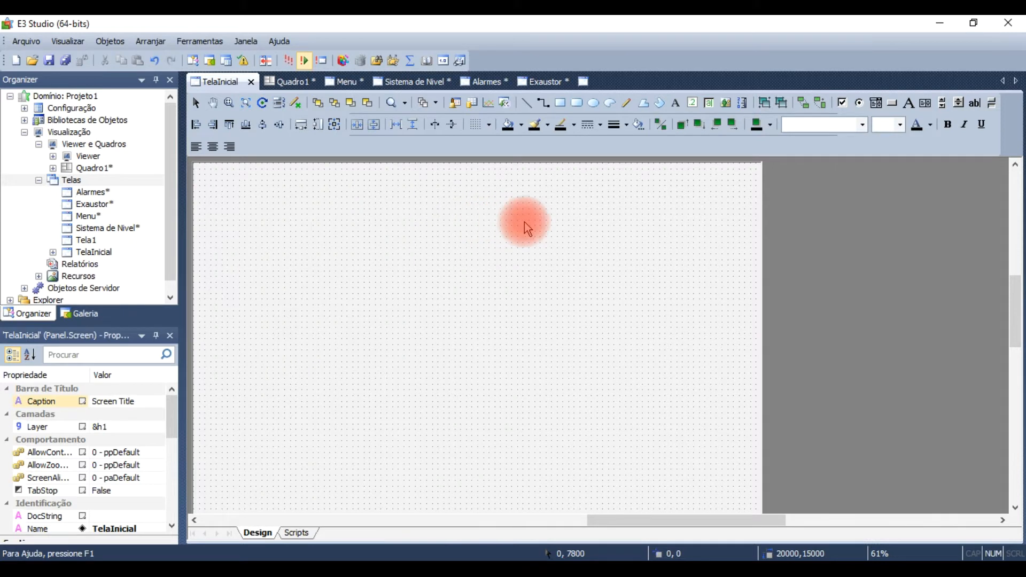
{"action": "left_click", "coordinate": [599, 226]}
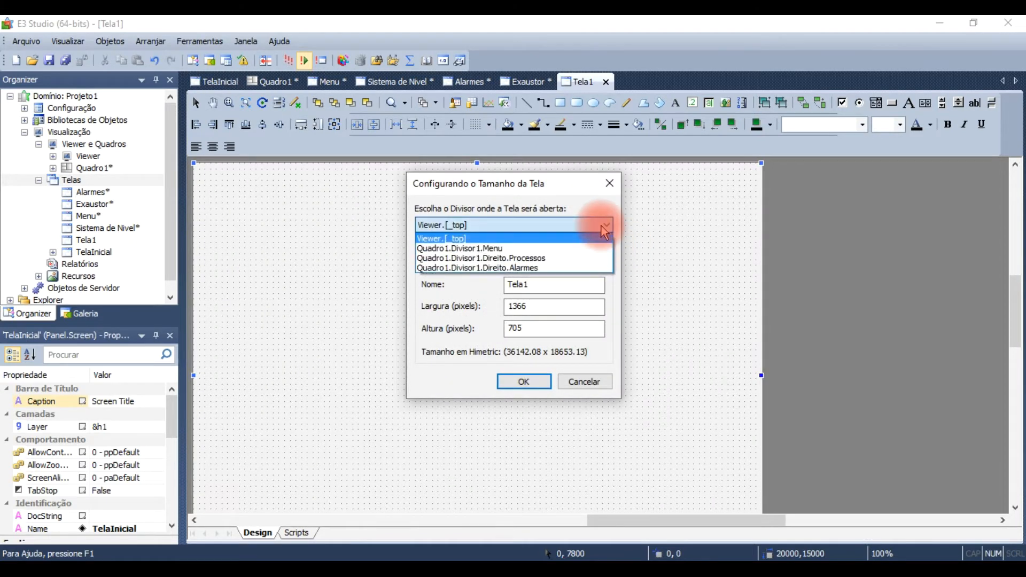
{"action": "left_click", "coordinate": [536, 258]}
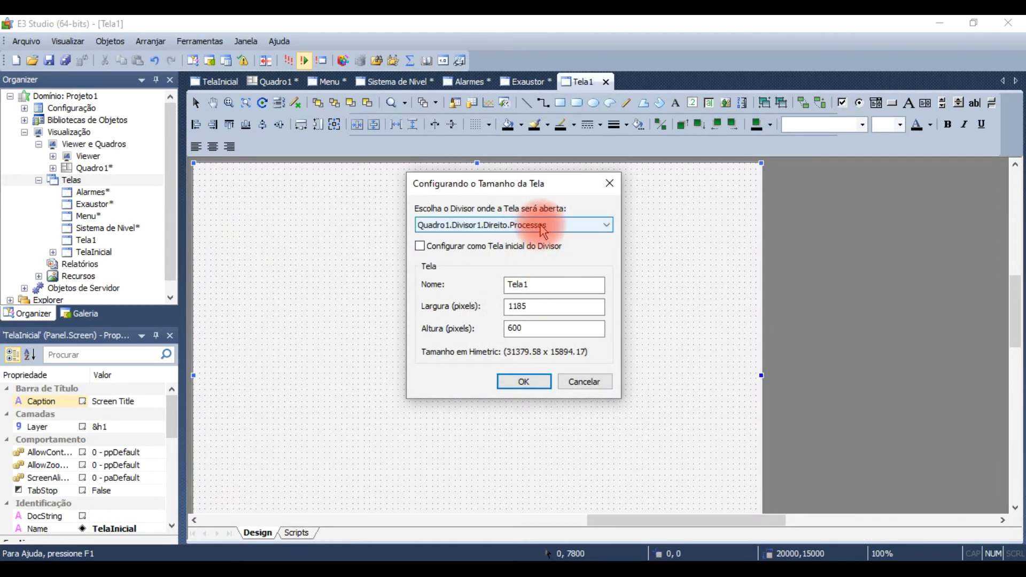
{"action": "left_click_drag", "start_coordinate": [578, 285], "coordinate": [467, 284]}
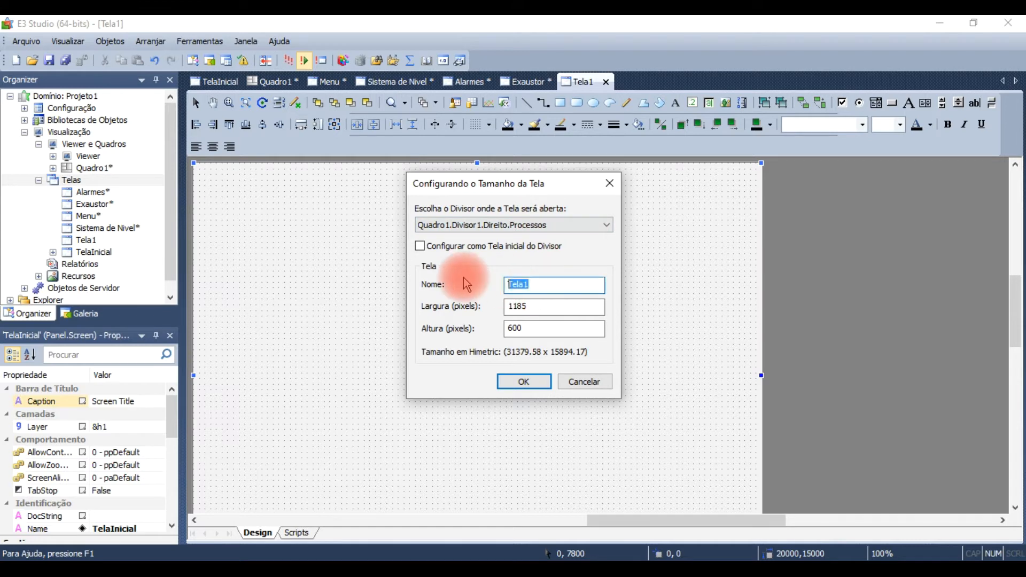
{"action": "type", "text": "Esteira"}
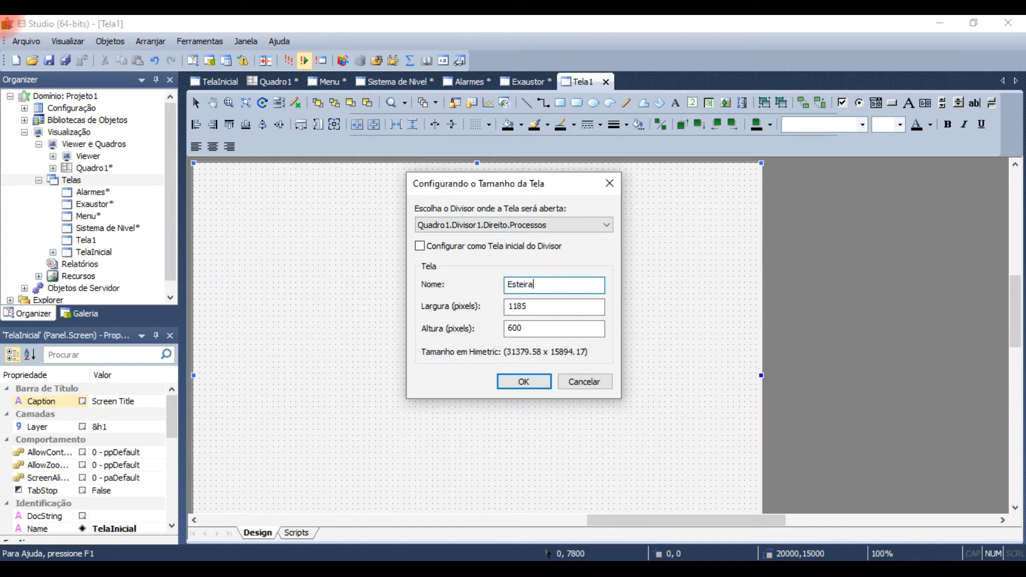
{"action": "left_click", "coordinate": [524, 381]}
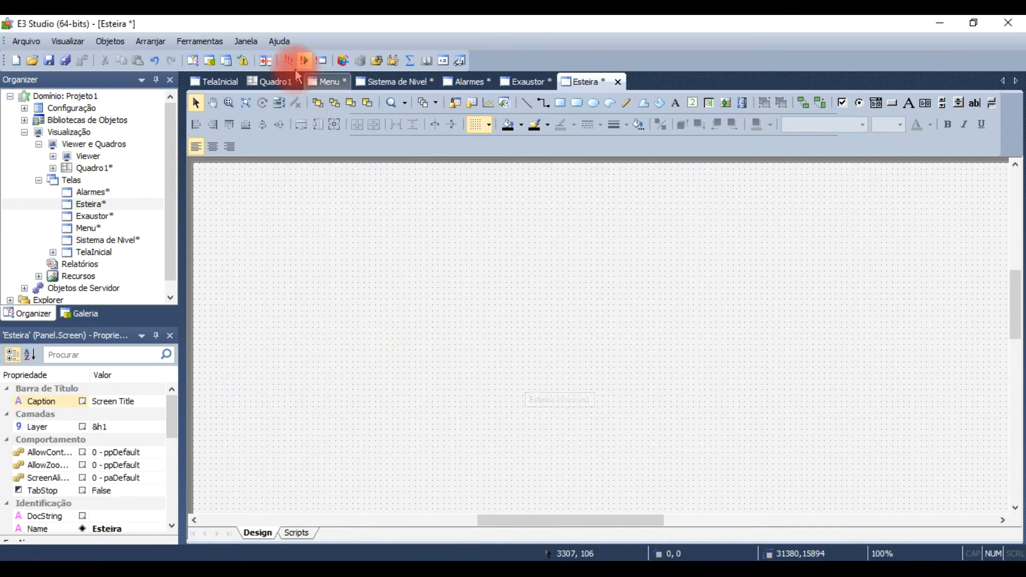
Step: Review TelaInicial again and insert a non-initial screen named Barra de Rolagem in projeto1.prj that opens in Quadro1.Divisor1.Direito.Processos
{"action": "left_click", "coordinate": [218, 82]}
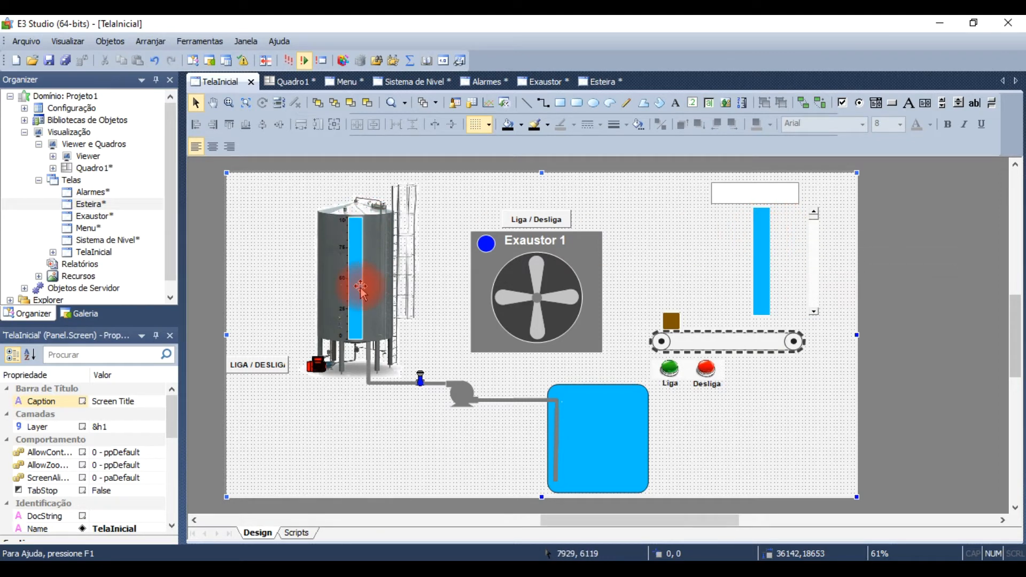
{"action": "right_click", "coordinate": [79, 183]}
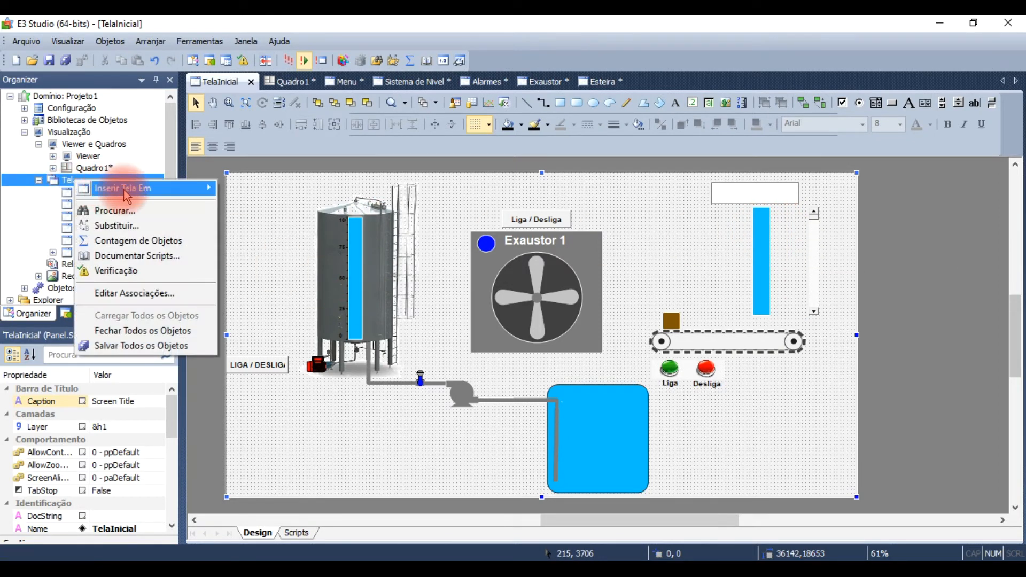
{"action": "mouse_move", "coordinate": [129, 187]}
{"action": "left_click", "coordinate": [283, 188]}
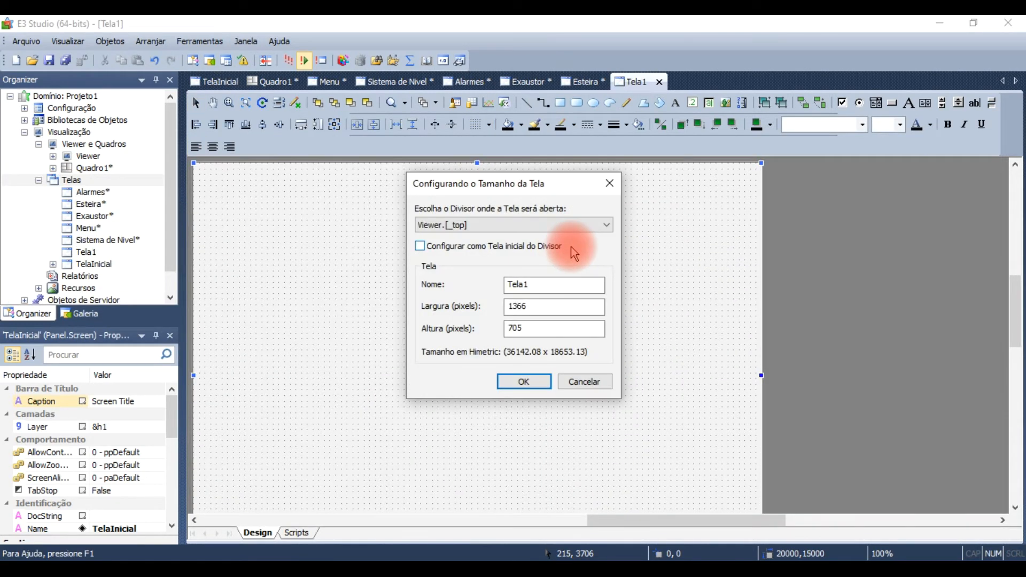
{"action": "left_click", "coordinate": [591, 224]}
{"action": "left_click", "coordinate": [543, 257]}
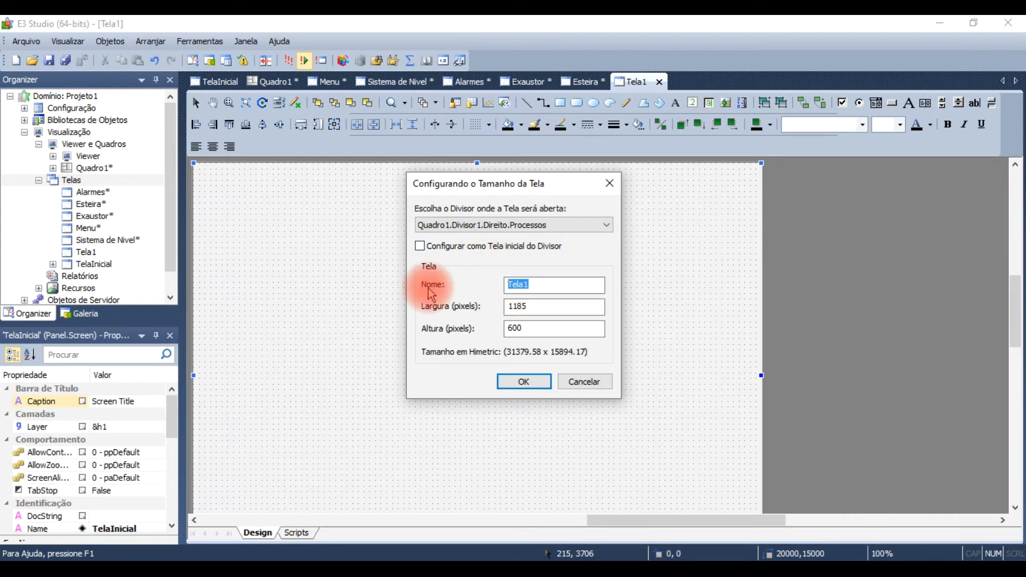
{"action": "type", "text": "Barra de Rolagem"}
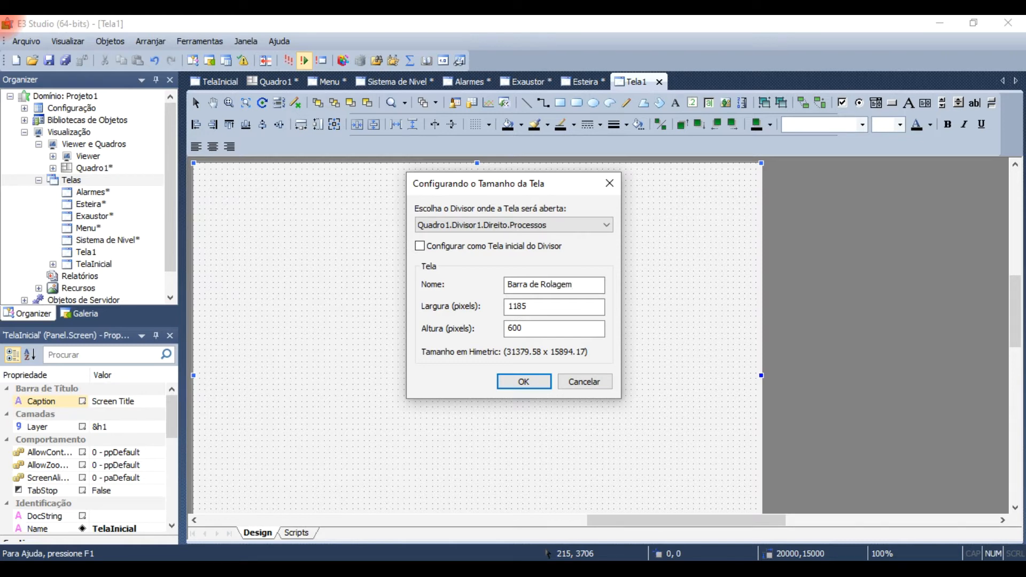
{"action": "left_click", "coordinate": [527, 383]}
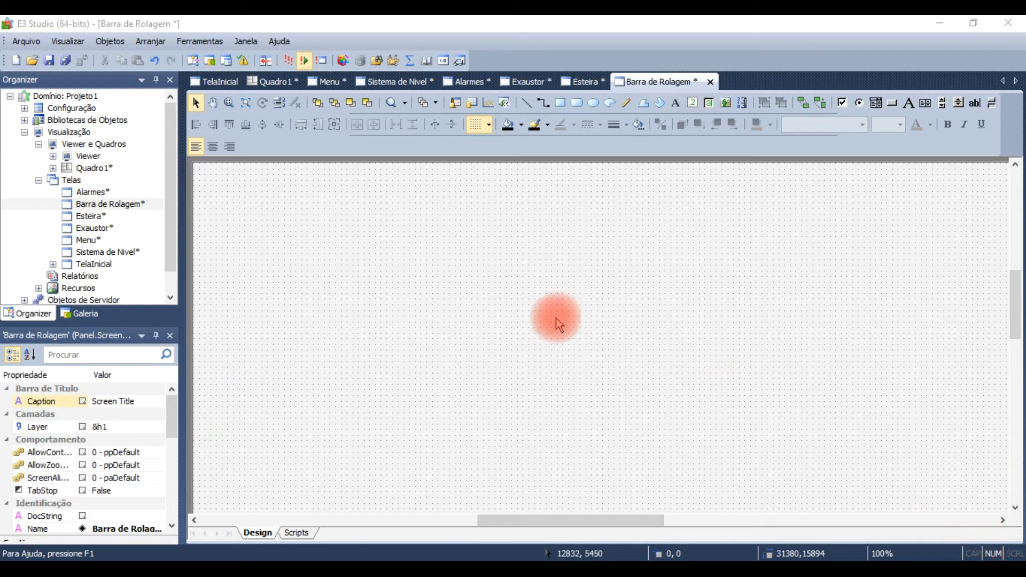
Step: Open the Menu screen from the project's Telas folder for editing
{"action": "double_click", "coordinate": [87, 242]}
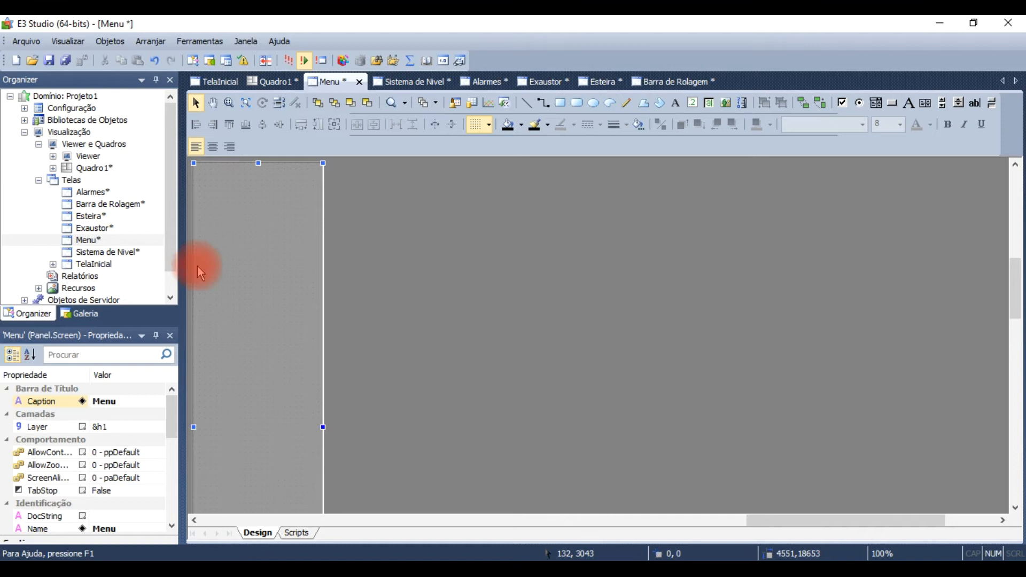
{"action": "scroll", "coordinate": [277, 317], "scroll_direction": "down", "scroll_amount": 2}
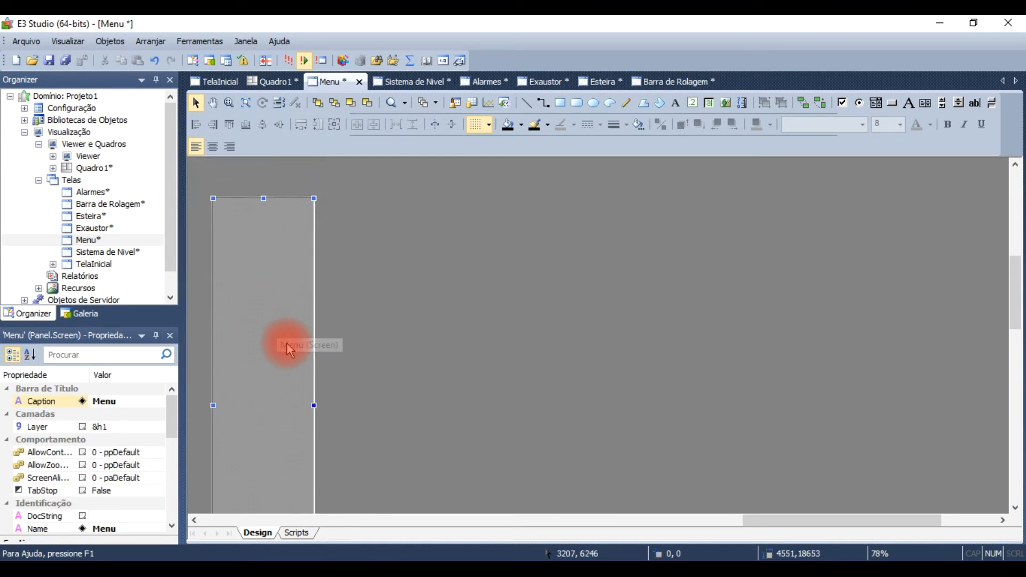
{"action": "scroll", "coordinate": [308, 345], "scroll_direction": "down", "scroll_amount": 3}
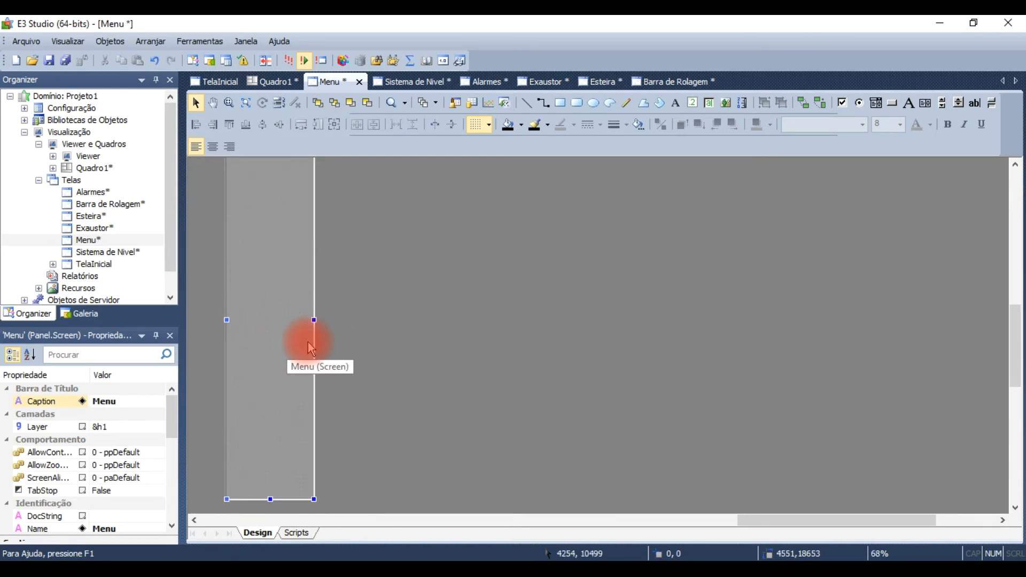
Step: Browse the Recursos de projetos category of the gallery for an image to use on the Menu screen
{"action": "scroll", "coordinate": [308, 343], "scroll_direction": "down", "scroll_amount": 1}
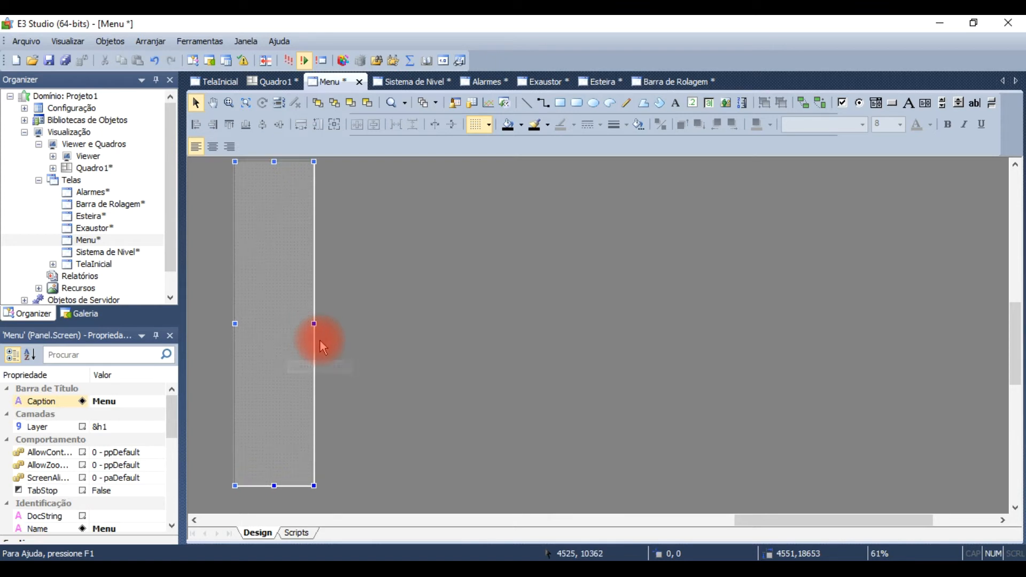
{"action": "scroll", "coordinate": [321, 341], "scroll_direction": "up", "scroll_amount": 1}
{"action": "scroll", "coordinate": [323, 339], "scroll_direction": "down", "scroll_amount": 1}
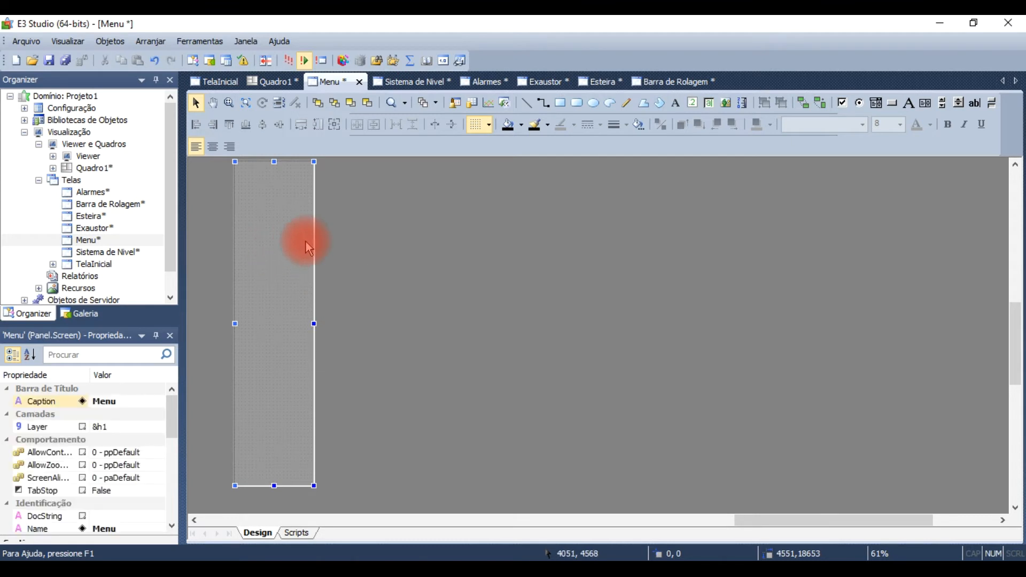
{"action": "left_click", "coordinate": [75, 314]}
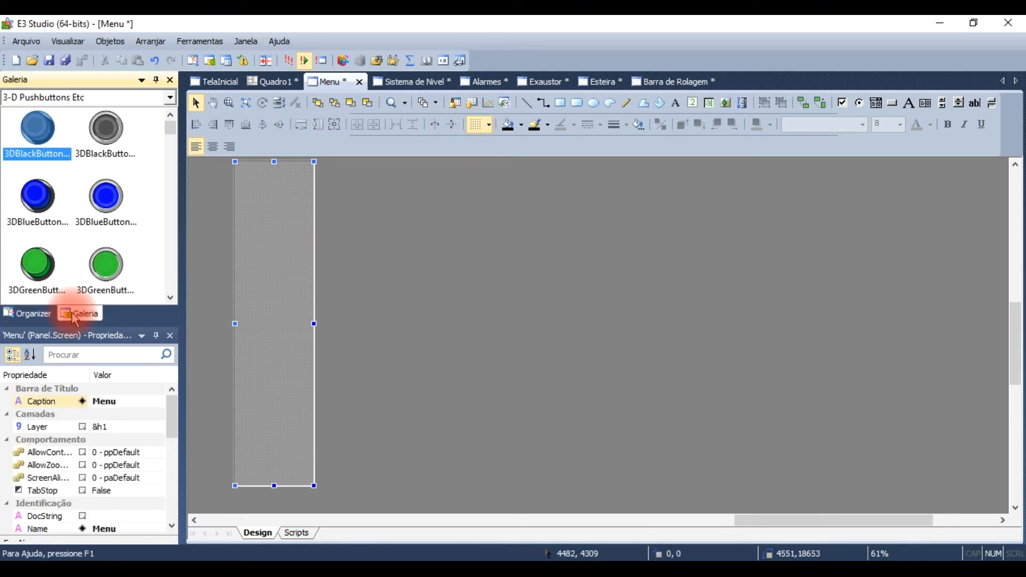
{"action": "left_click", "coordinate": [160, 98]}
{"action": "left_click_drag", "start_coordinate": [166, 131], "coordinate": [181, 263]}
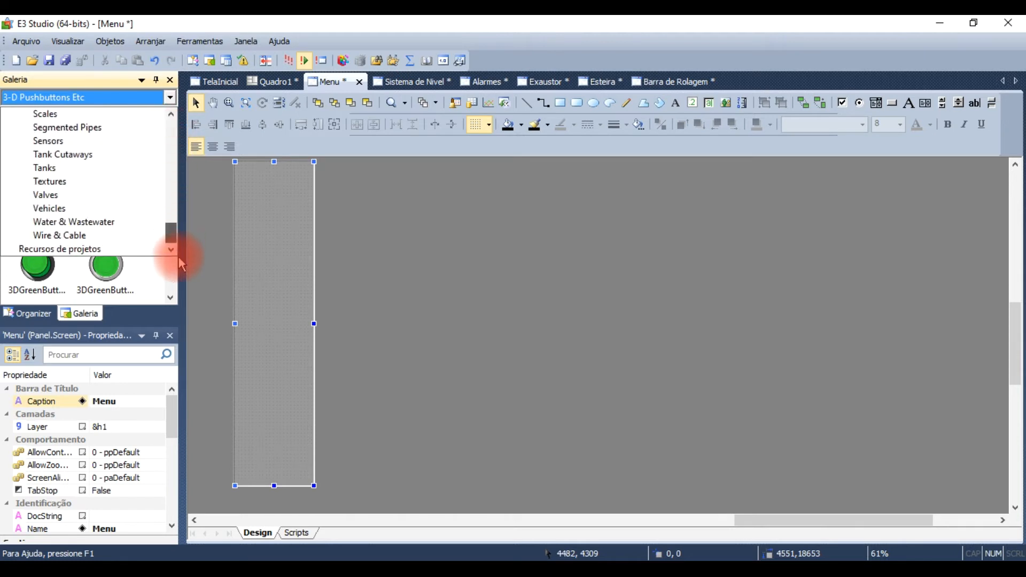
{"action": "left_click", "coordinate": [78, 250]}
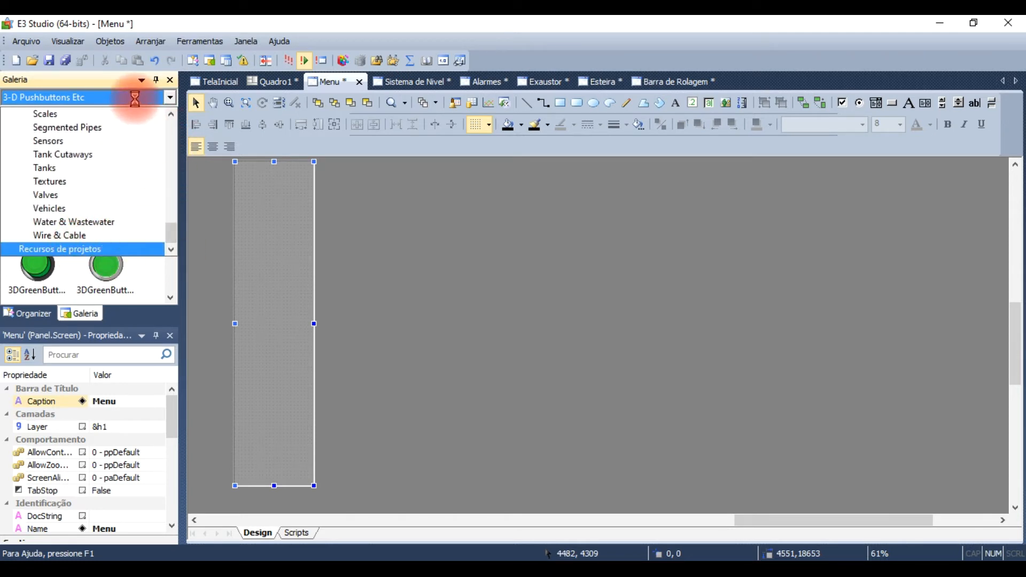
{"action": "scroll", "coordinate": [138, 187], "scroll_direction": "down", "scroll_amount": 10}
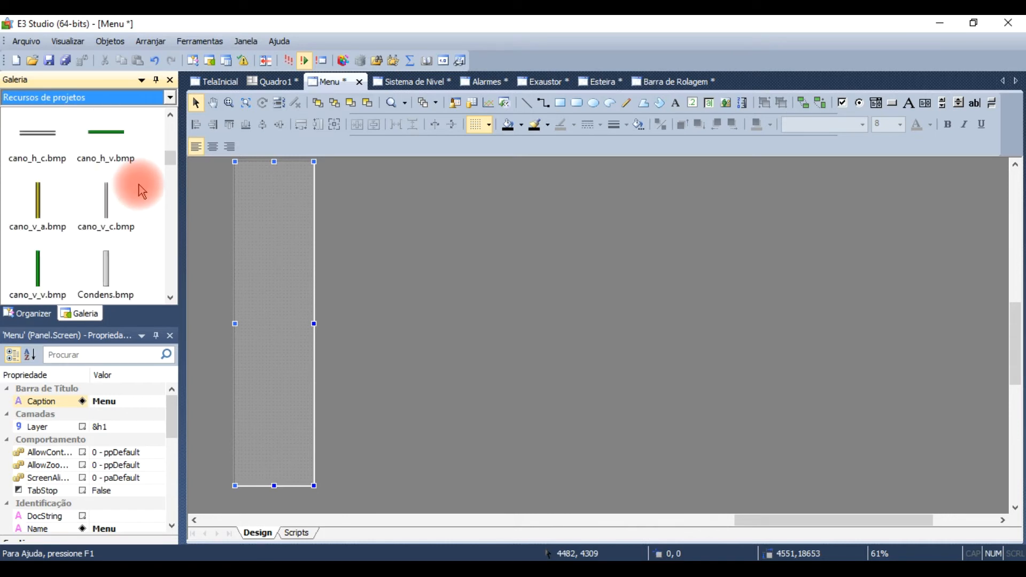
{"action": "scroll", "coordinate": [142, 192], "scroll_direction": "down", "scroll_amount": 15}
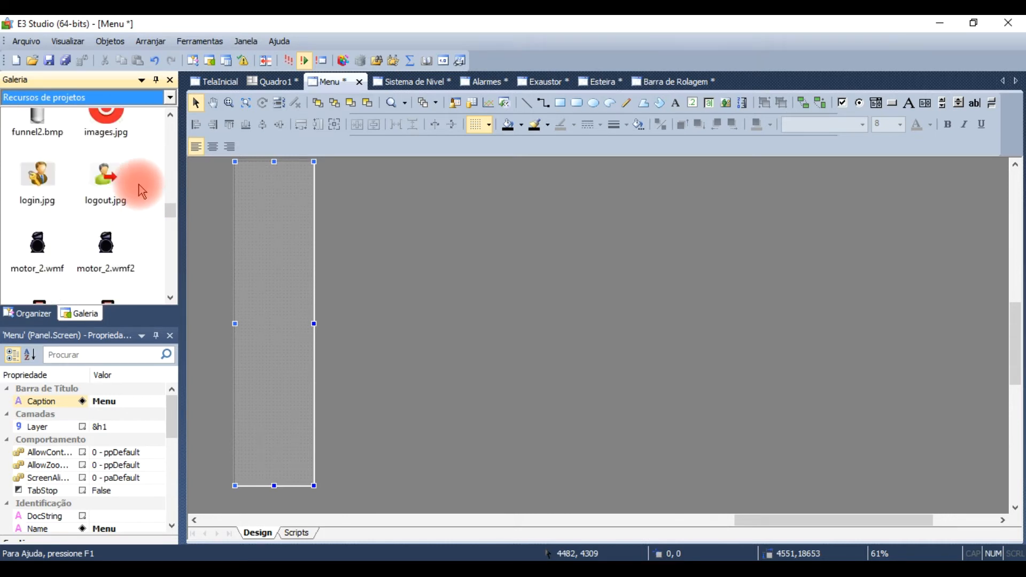
{"action": "scroll", "coordinate": [140, 190], "scroll_direction": "down", "scroll_amount": 15}
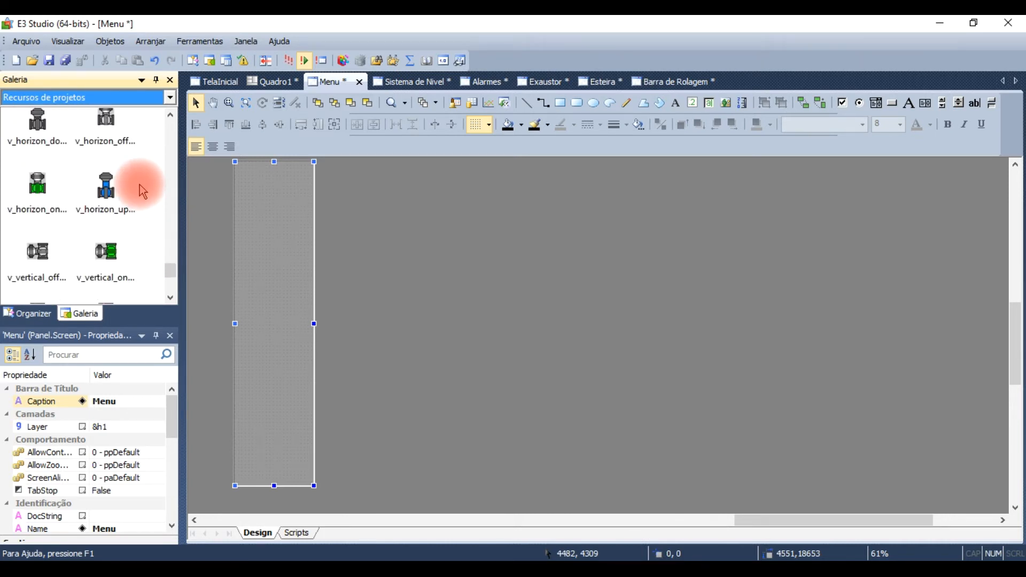
{"action": "scroll", "coordinate": [137, 188], "scroll_direction": "up", "scroll_amount": 20}
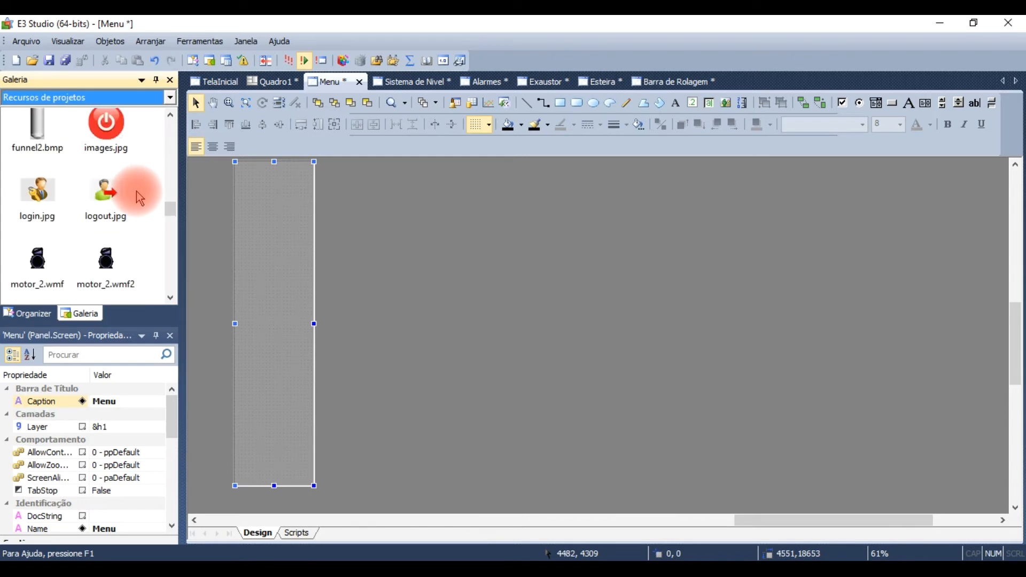
Step: Start inserting a resource in projeto1.prj and check the images in 2020's Unip, 5° Semestre, Sistemas supervisórios, recursos elipse e3 folder
{"action": "left_click", "coordinate": [26, 313]}
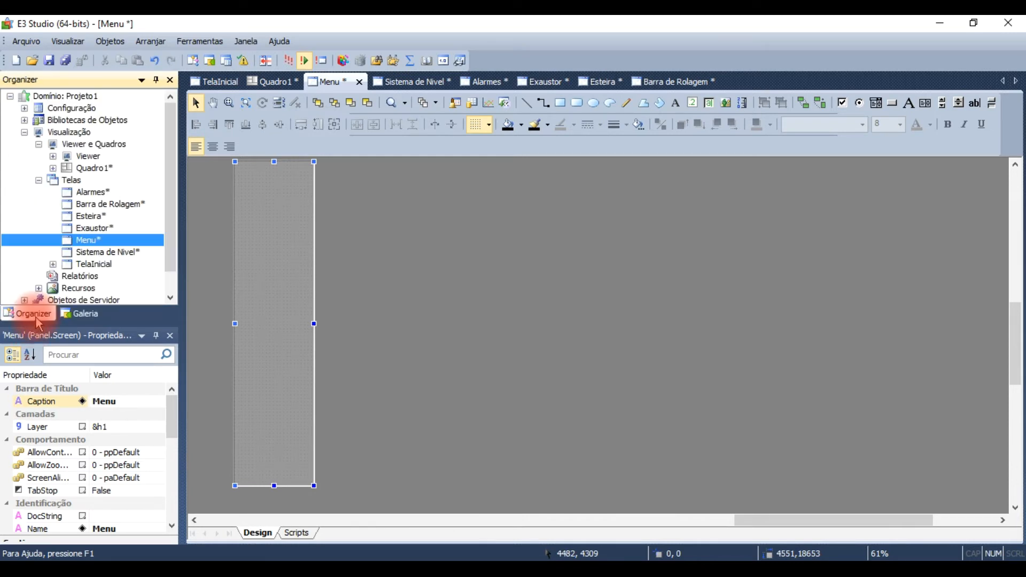
{"action": "right_click", "coordinate": [65, 290]}
{"action": "mouse_move", "coordinate": [125, 298]}
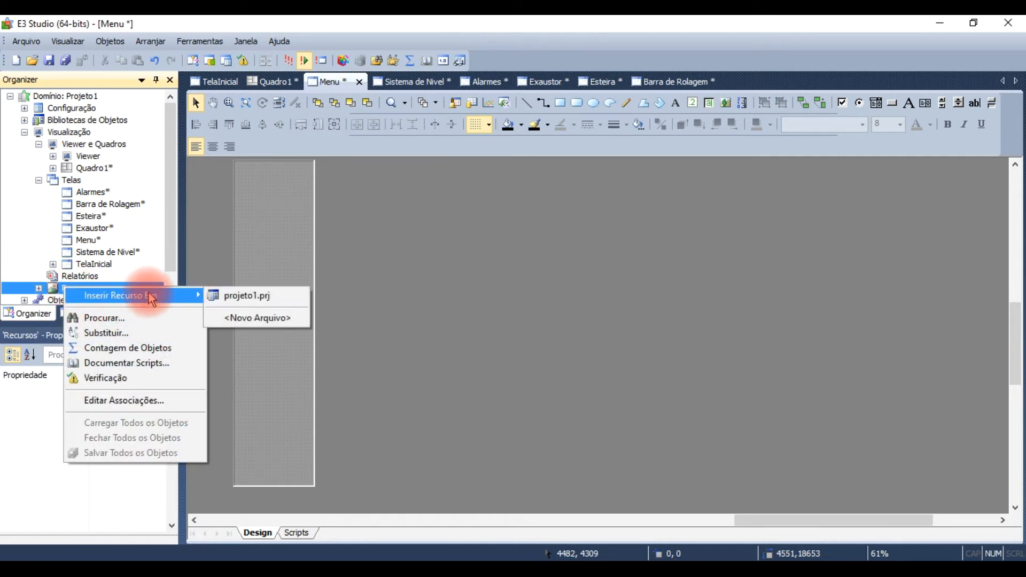
{"action": "left_click", "coordinate": [288, 291]}
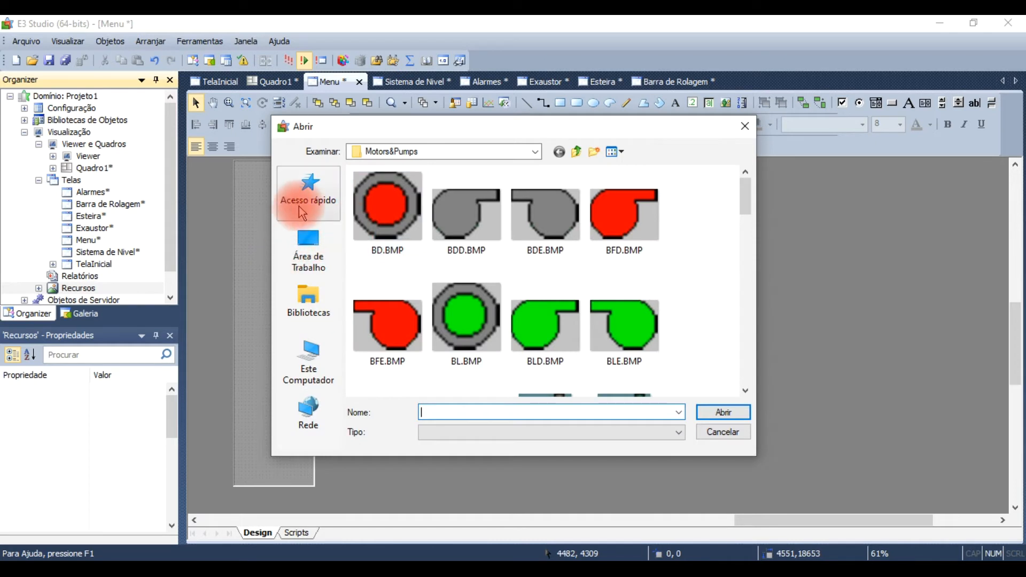
{"action": "left_click", "coordinate": [308, 247]}
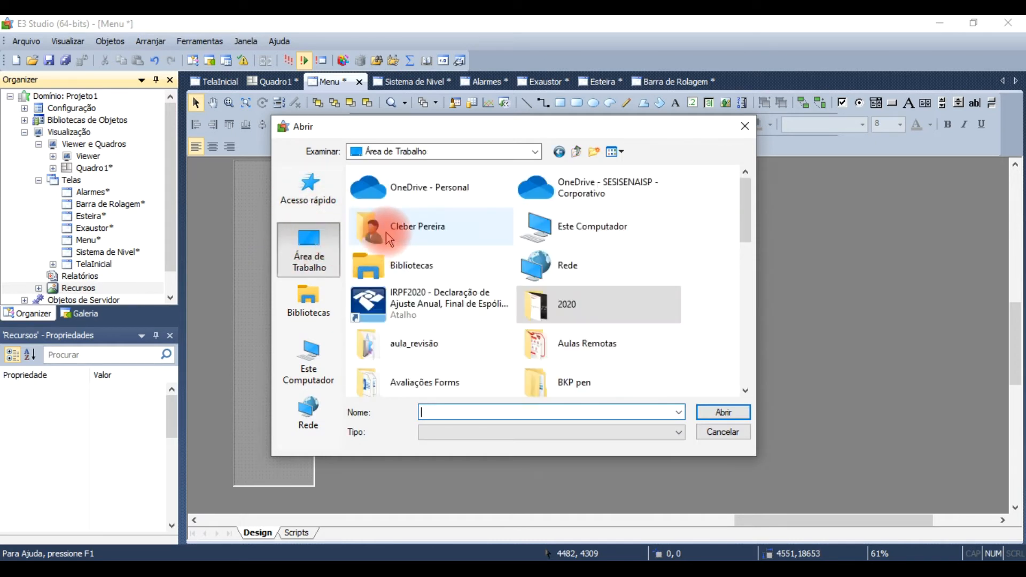
{"action": "double_click", "coordinate": [570, 306]}
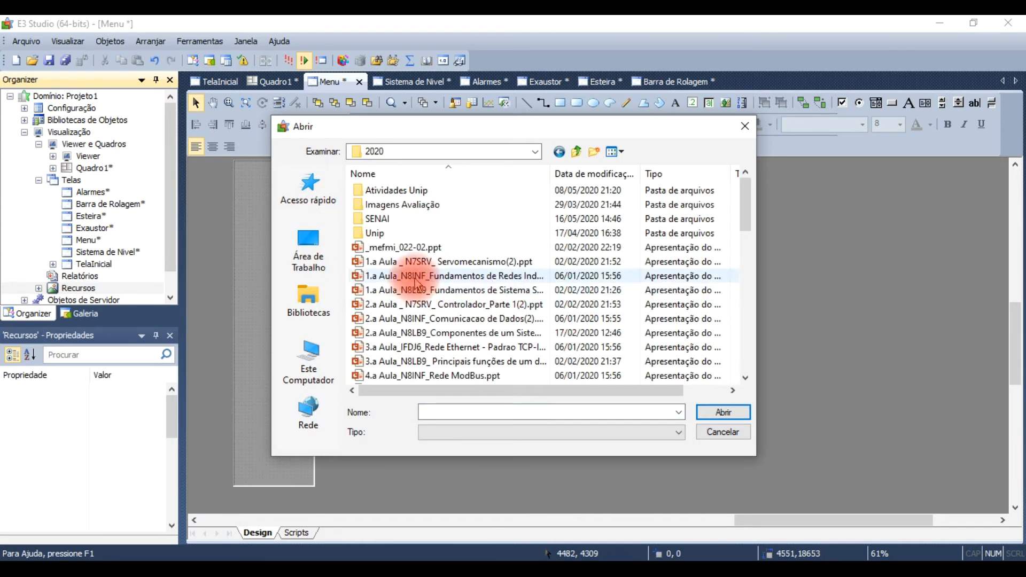
{"action": "double_click", "coordinate": [377, 234]}
{"action": "double_click", "coordinate": [404, 220]}
{"action": "left_click", "coordinate": [409, 236]}
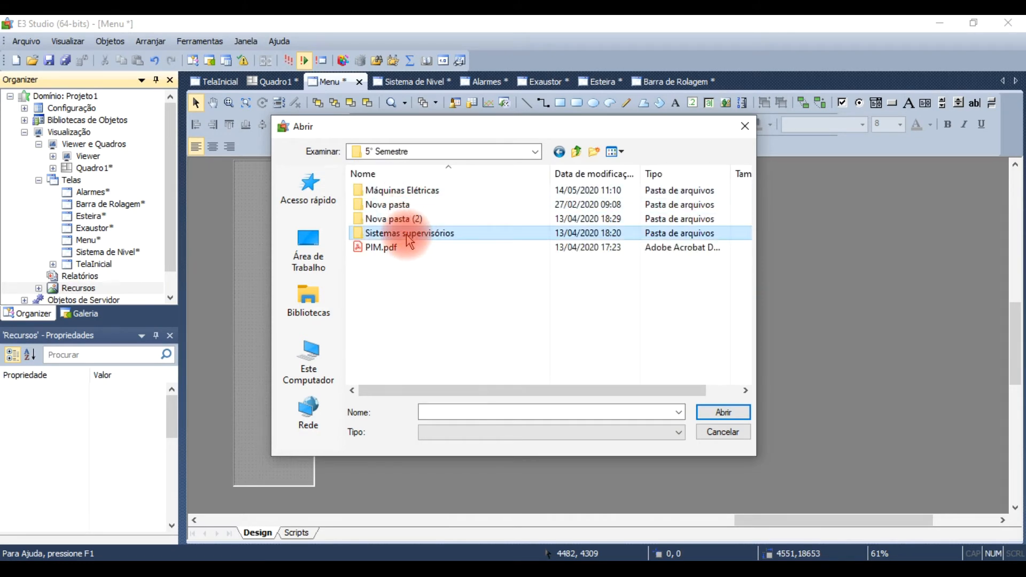
{"action": "double_click", "coordinate": [409, 237]}
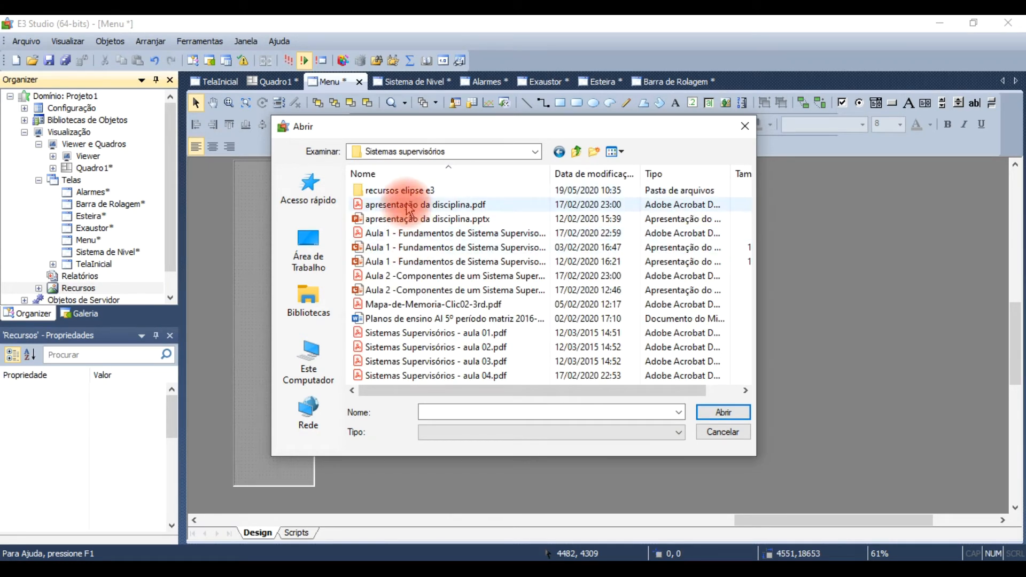
{"action": "double_click", "coordinate": [401, 192]}
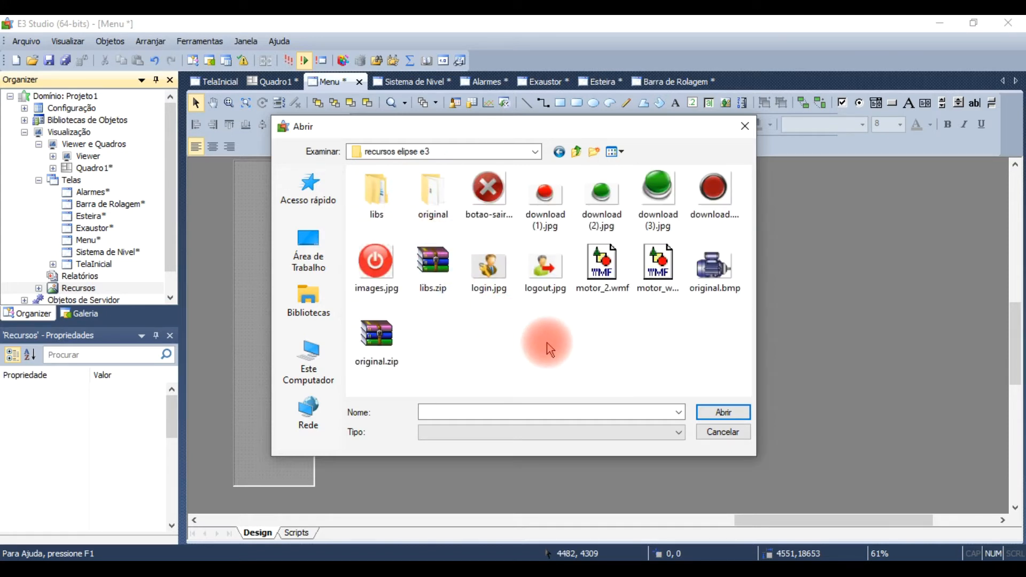
Step: Insert the blue star image download.jpg from the Área de Trabalho as the project resource
{"action": "left_click", "coordinate": [305, 251]}
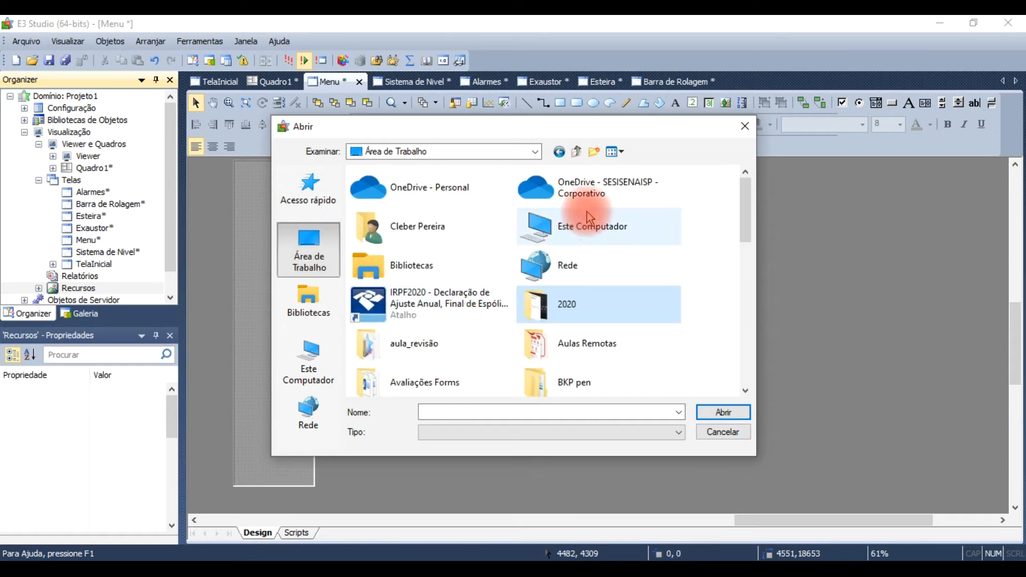
{"action": "scroll", "coordinate": [635, 282], "scroll_direction": "down", "scroll_amount": 10}
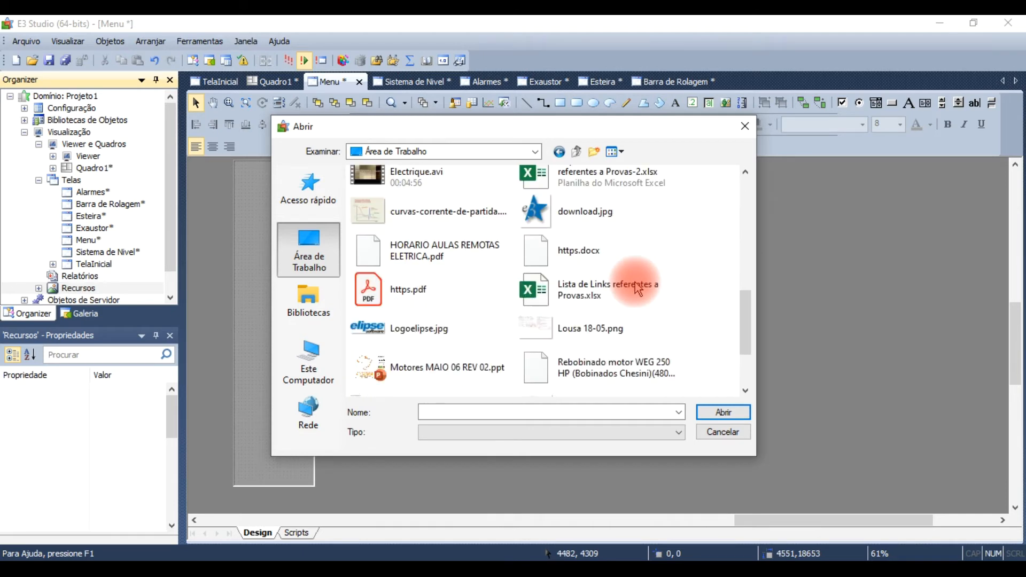
{"action": "scroll", "coordinate": [417, 337], "scroll_direction": "up", "scroll_amount": 3}
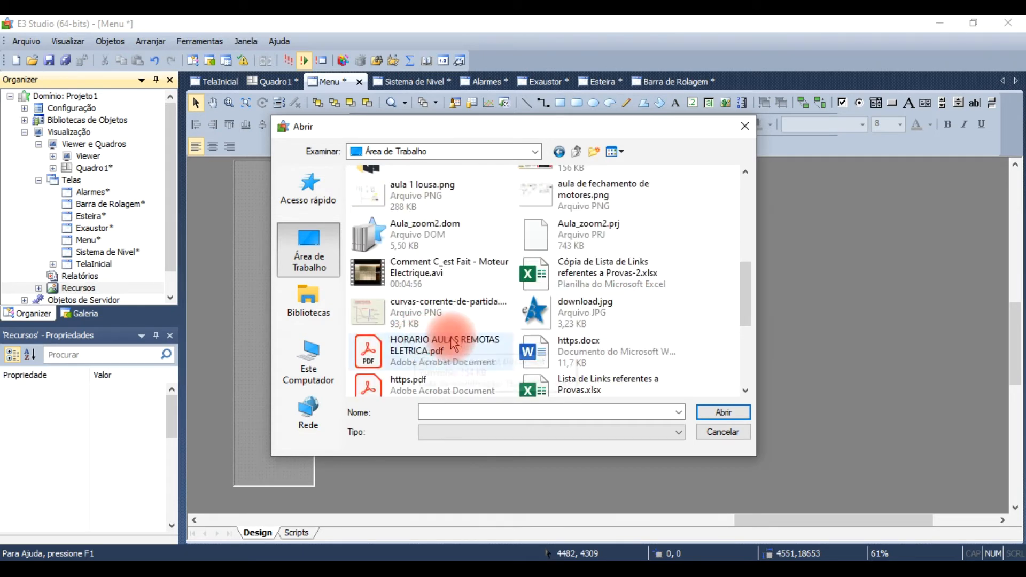
{"action": "double_click", "coordinate": [570, 320]}
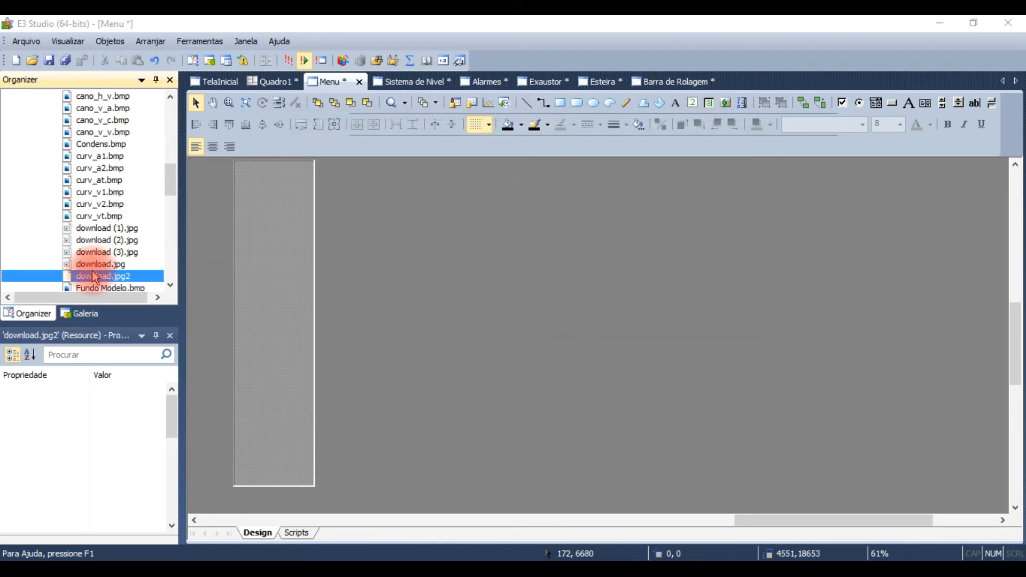
Step: Place the download.jpg2 project resource from the gallery at the lower end of the Menu screen
{"action": "left_click", "coordinate": [84, 311]}
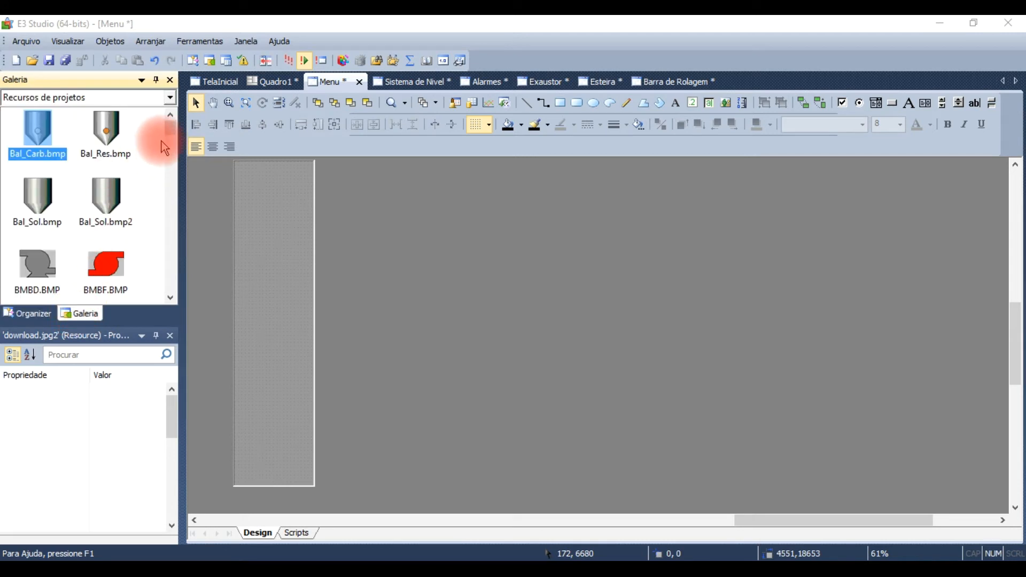
{"action": "left_click_drag", "start_coordinate": [174, 124], "coordinate": [177, 186]}
{"action": "left_click", "coordinate": [50, 226]}
{"action": "left_click_drag", "start_coordinate": [52, 232], "coordinate": [271, 216]}
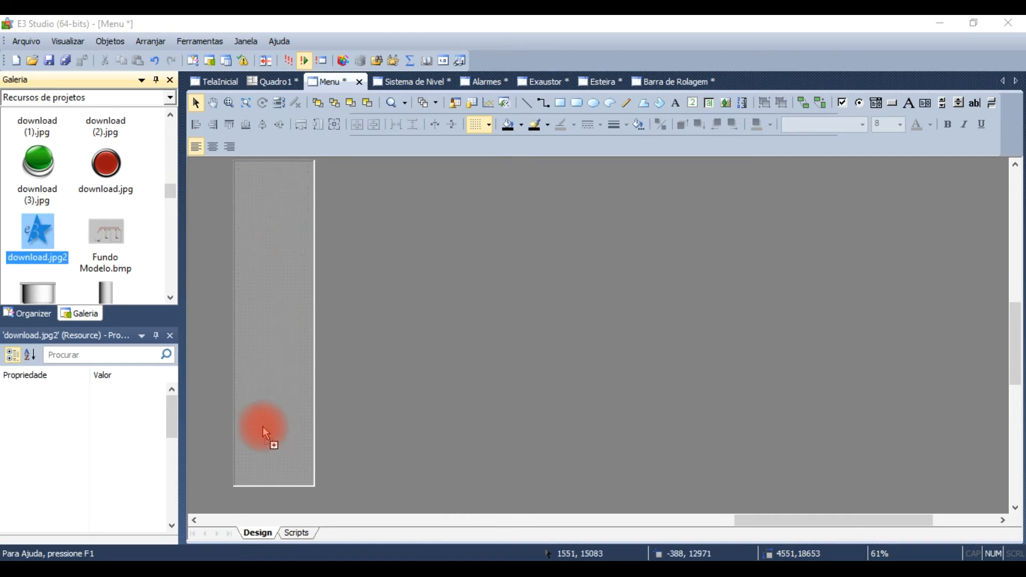
{"action": "mouse_move", "coordinate": [274, 451]}
{"action": "left_mouse_down"}
{"action": "mouse_move", "coordinate": [291, 443]}
{"action": "mouse_move", "coordinate": [293, 452]}
{"action": "left_mouse_up"}
{"action": "left_click", "coordinate": [269, 331]}
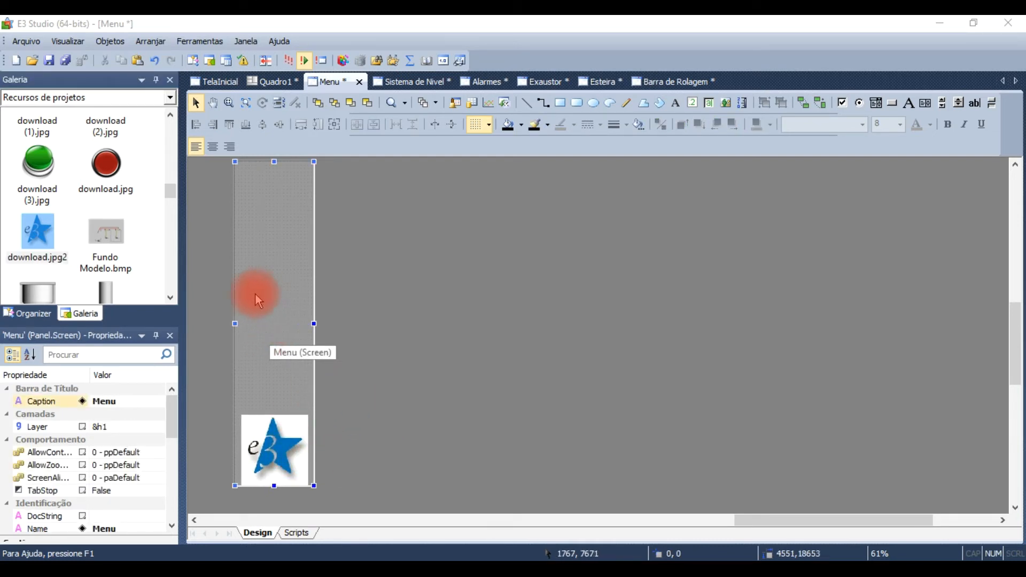
Step: Align the E3 star picture with the Menu screen's left edge and widen it to about 4568 units, filling the screen's width
{"action": "left_click", "coordinate": [244, 451]}
{"action": "left_click_drag", "start_coordinate": [241, 453], "coordinate": [224, 448]}
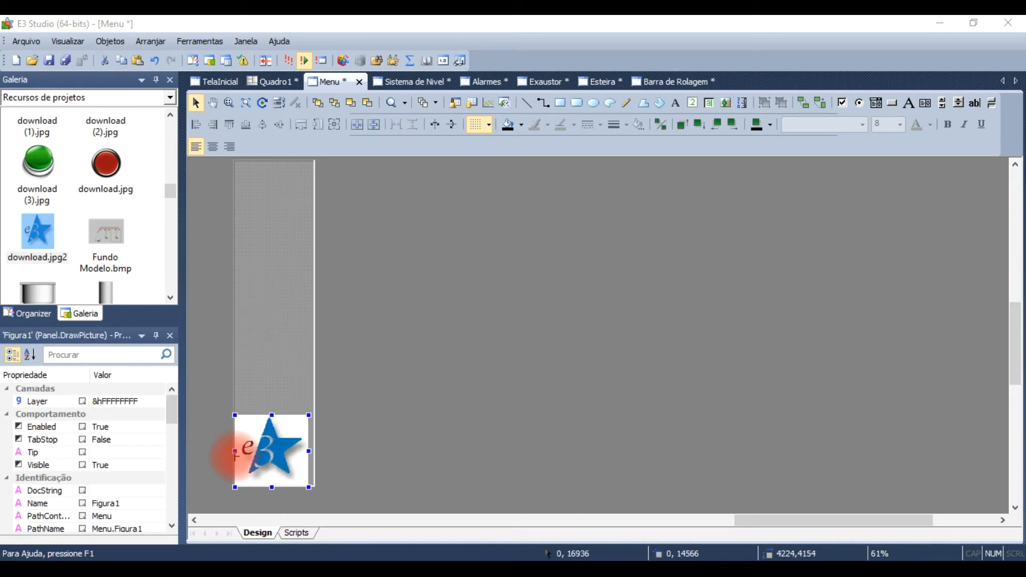
{"action": "left_click", "coordinate": [291, 452]}
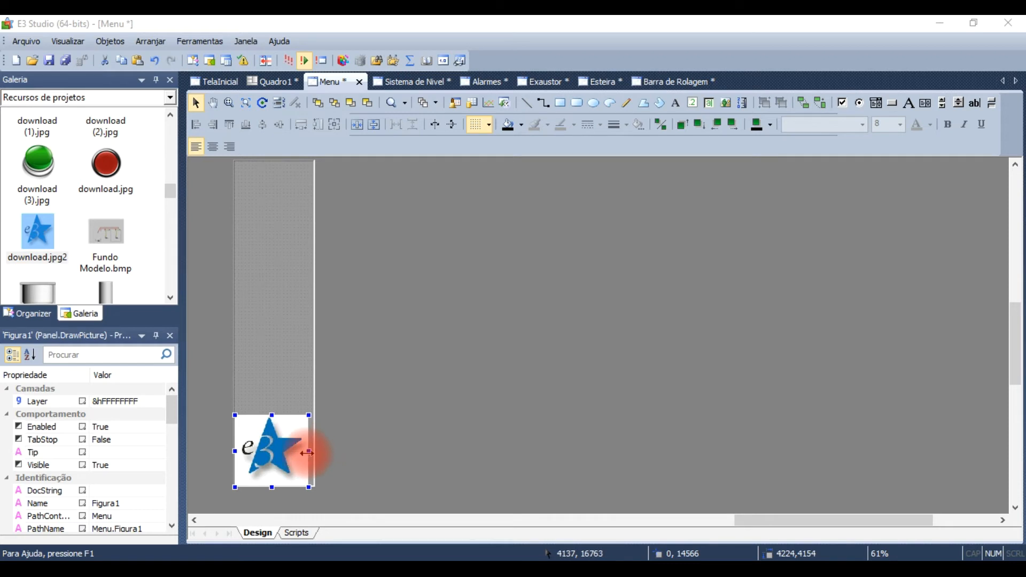
{"action": "left_click_drag", "start_coordinate": [309, 452], "coordinate": [315, 451]}
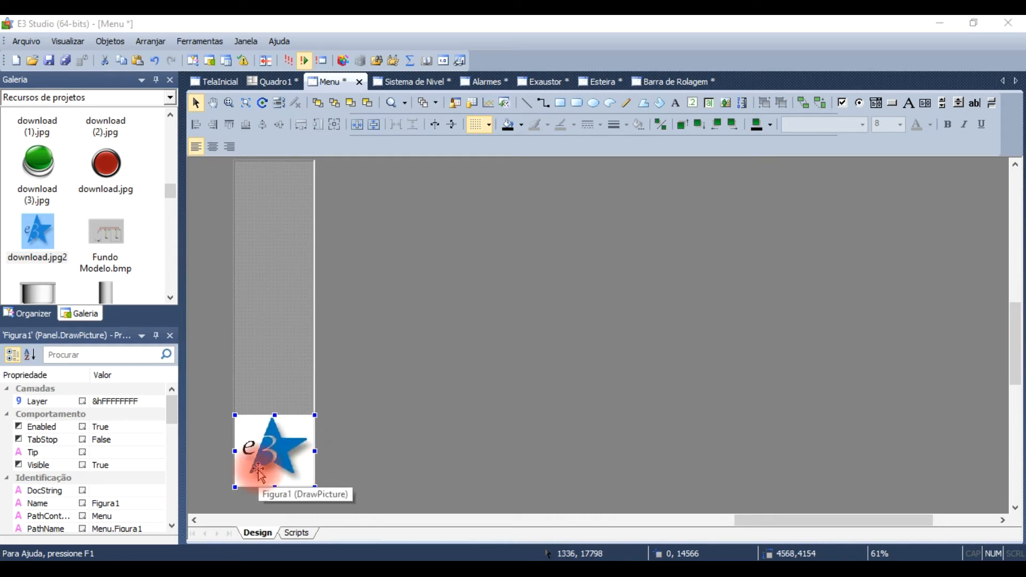
{"action": "left_click", "coordinate": [249, 374]}
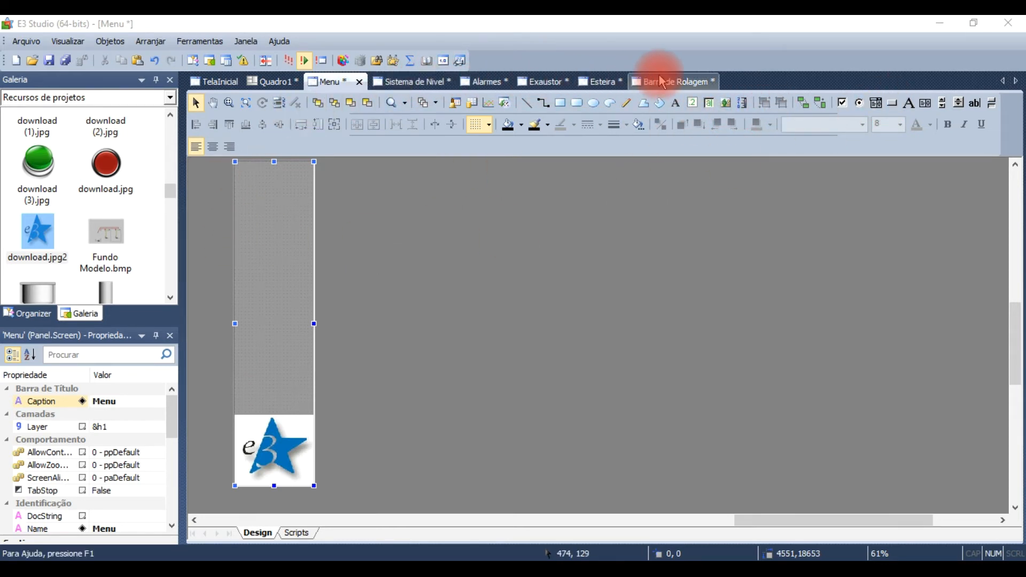
Step: Draw a command button about 4223 by 1164 units just above the E3 picture and caption it Barra de Rolagem
{"action": "left_click", "coordinate": [894, 104]}
{"action": "left_click", "coordinate": [245, 381]}
{"action": "left_click_drag", "start_coordinate": [244, 380], "coordinate": [311, 396]}
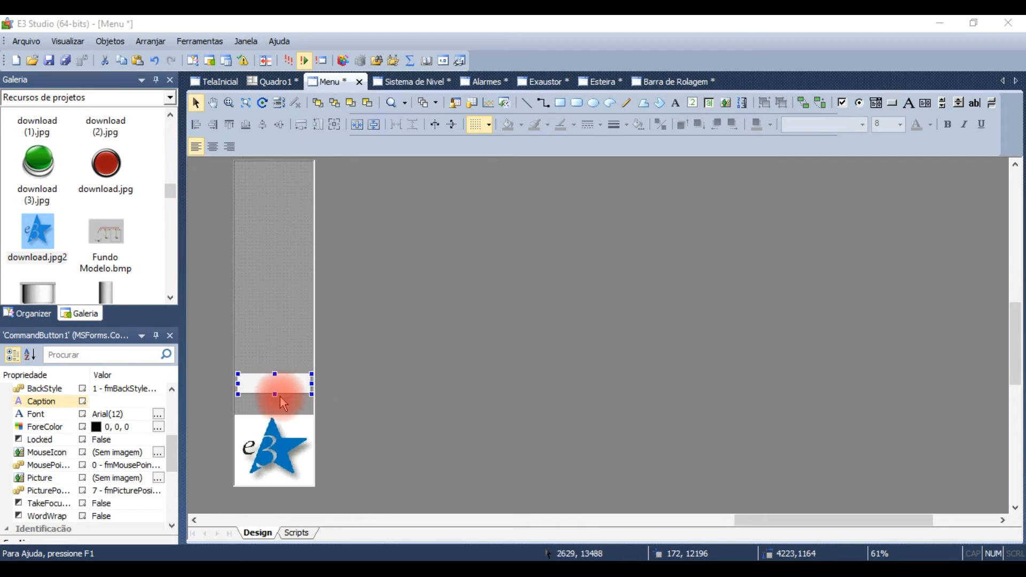
{"action": "left_click_drag", "start_coordinate": [284, 399], "coordinate": [284, 405]}
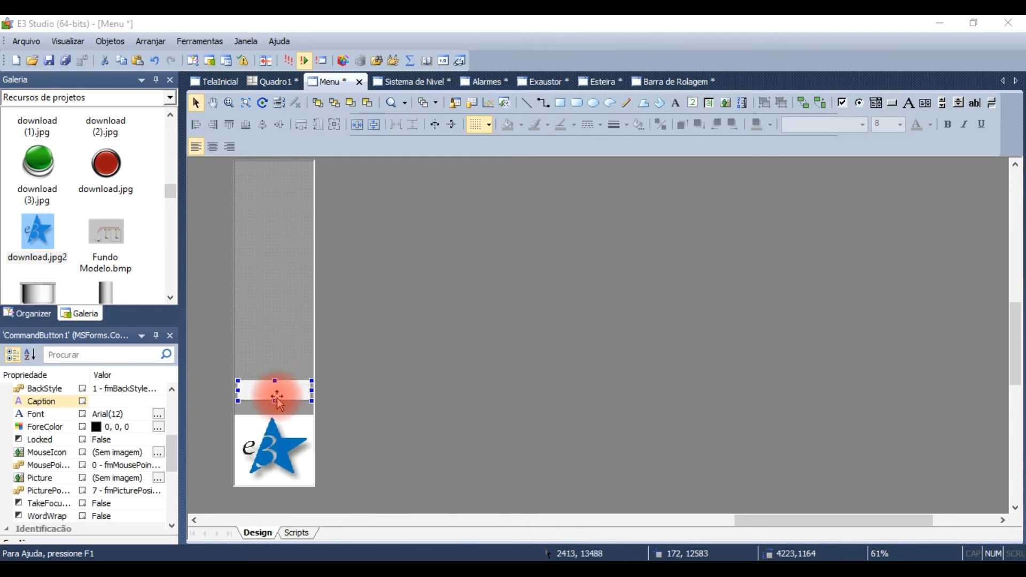
{"action": "left_click", "coordinate": [108, 402]}
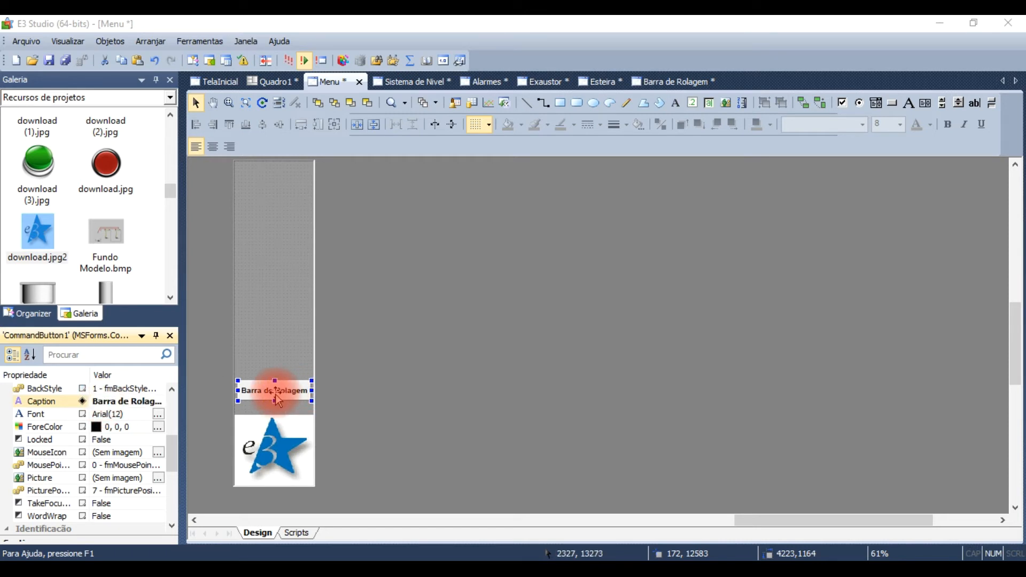
Step: Duplicate the Barra de Rolagem button directly above itself and set the copy's caption to Esteira
{"action": "left_click_drag", "start_coordinate": [277, 400], "coordinate": [271, 374]}
{"action": "left_click", "coordinate": [138, 402]}
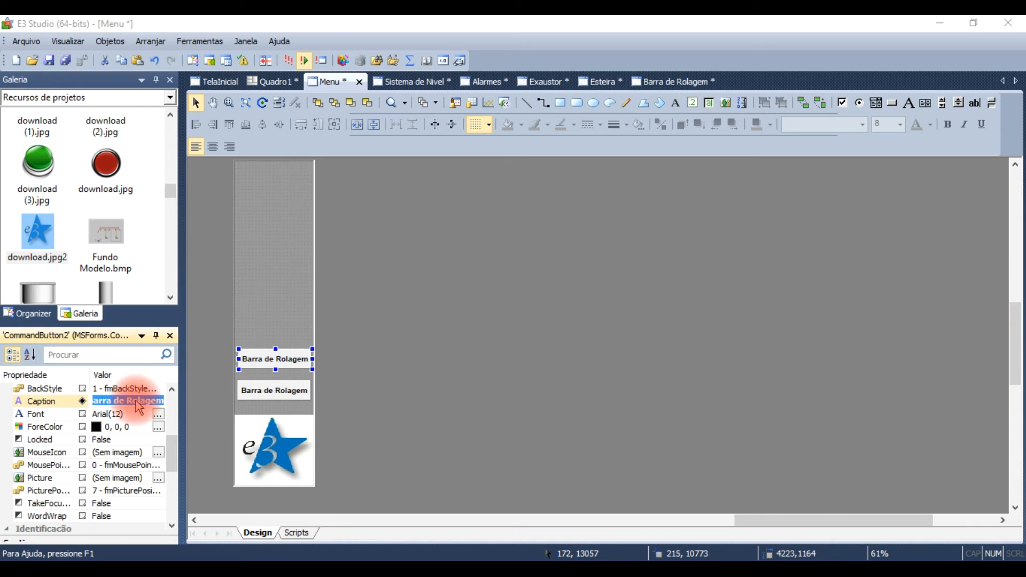
{"action": "type", "text": "Esteir"}
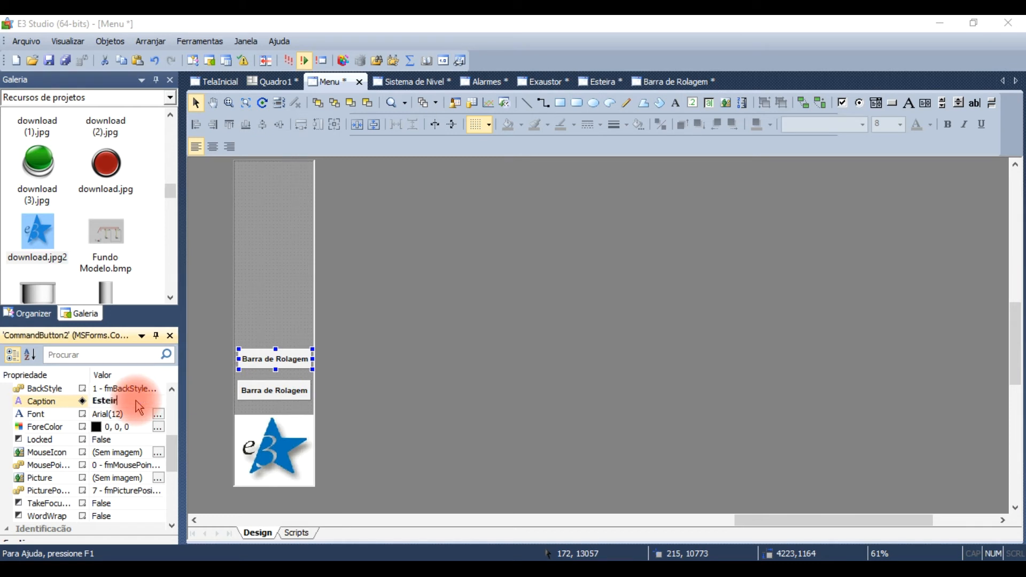
{"action": "type", "text": "a"}
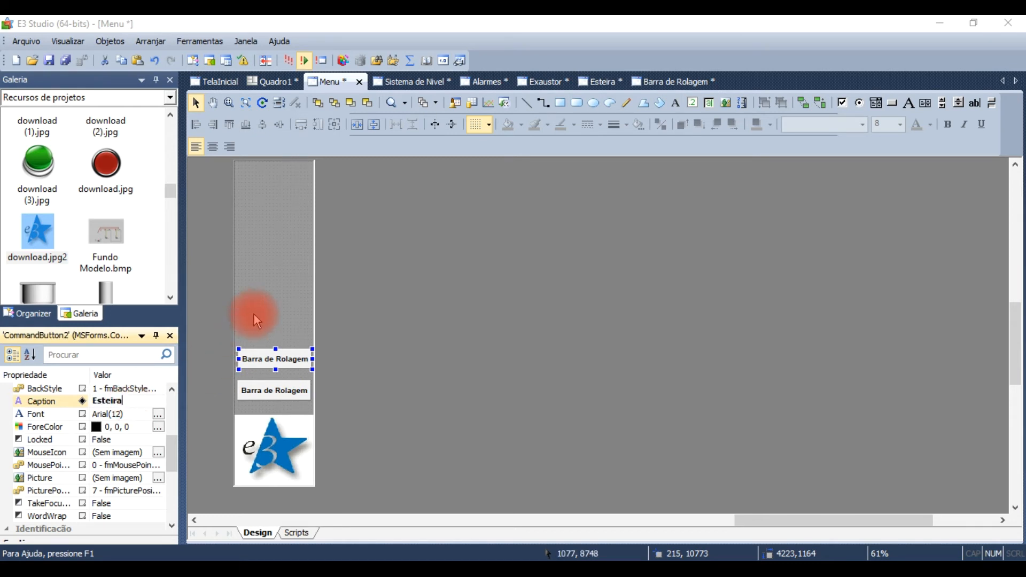
{"action": "left_click", "coordinate": [254, 314]}
Step: Duplicate the Esteira button directly above itself and set the copy's caption to Exaustor
{"action": "left_click", "coordinate": [270, 361]}
{"action": "left_click_drag", "start_coordinate": [274, 365], "coordinate": [264, 329]}
{"action": "left_click_drag", "start_coordinate": [91, 401], "coordinate": [120, 407]}
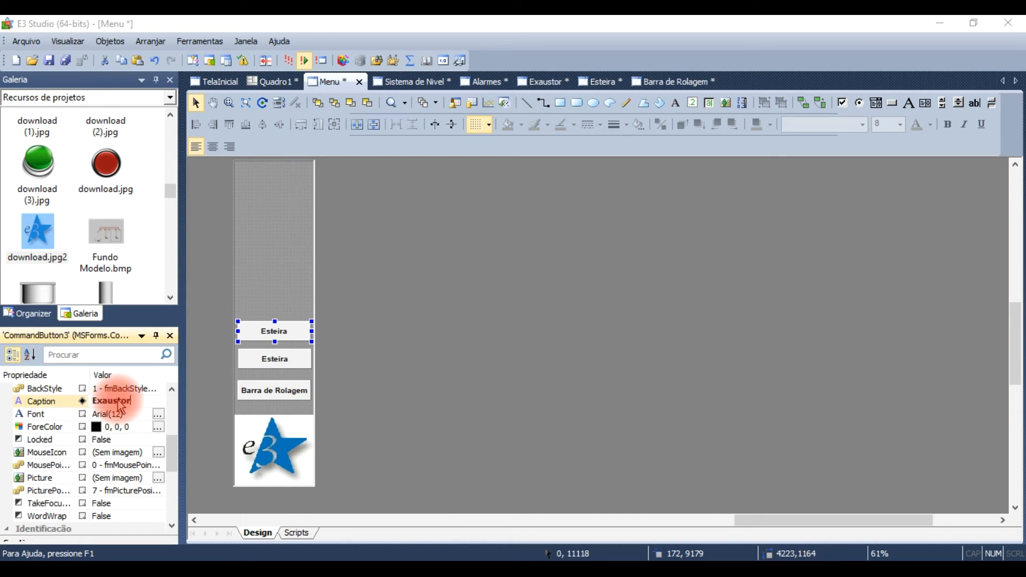
Step: Duplicate the Exaustor button directly above itself and set the copy's caption to Nivel
{"action": "left_click", "coordinate": [259, 272]}
{"action": "left_click", "coordinate": [264, 330]}
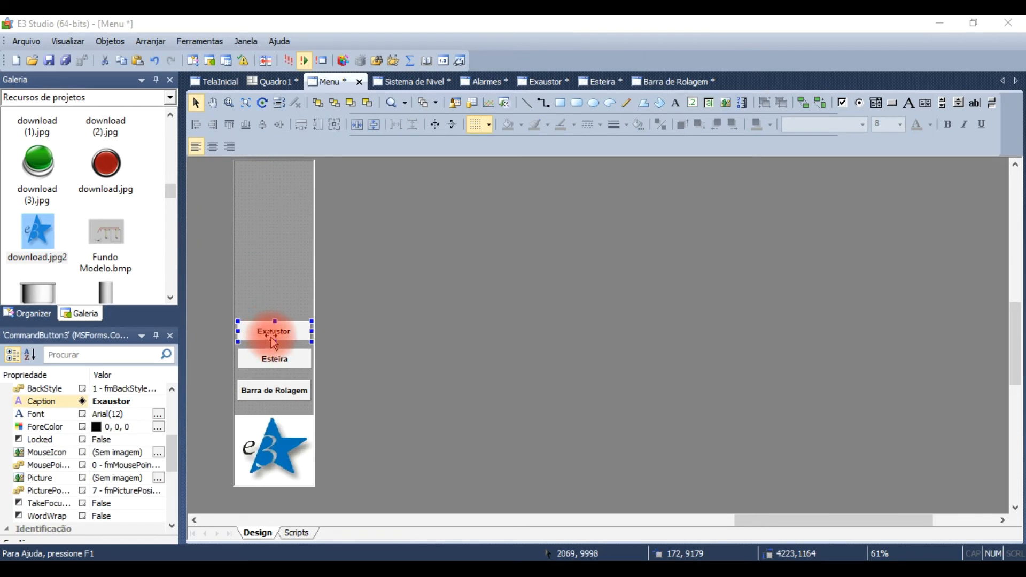
{"action": "left_click_drag", "start_coordinate": [275, 342], "coordinate": [273, 309]}
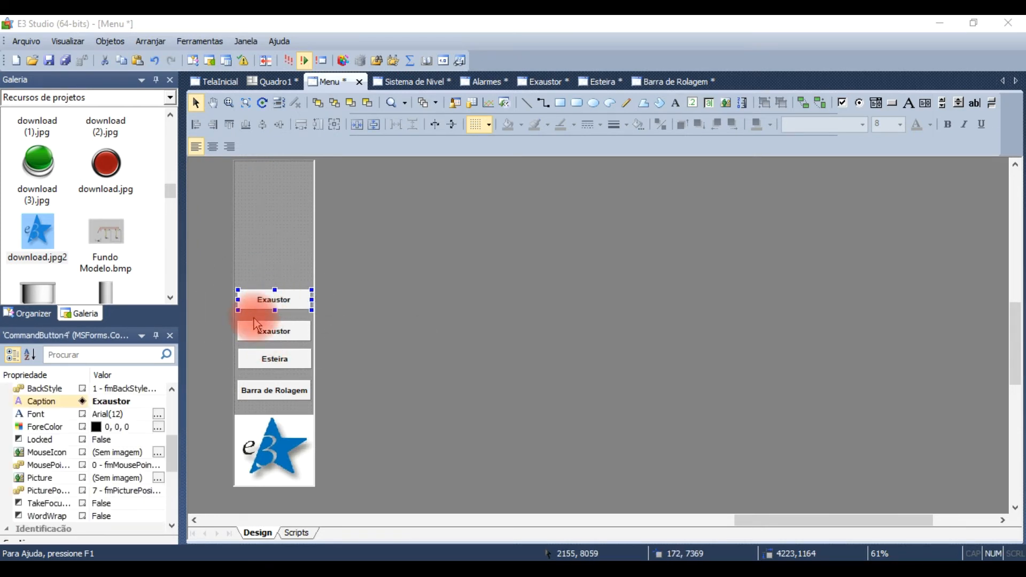
{"action": "left_click", "coordinate": [125, 405]}
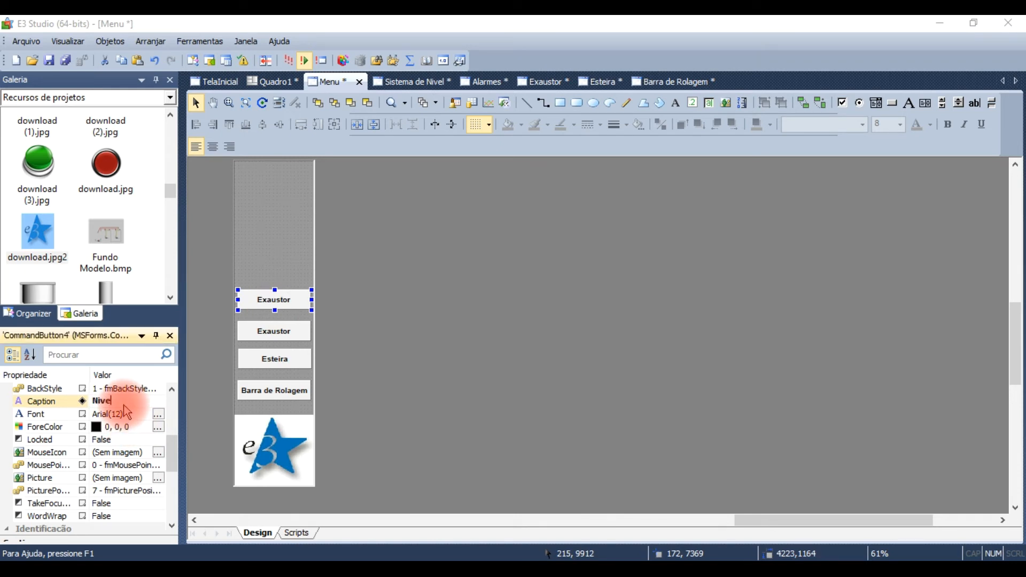
{"action": "type", "text": "Nivel"}
{"action": "left_click", "coordinate": [281, 210]}
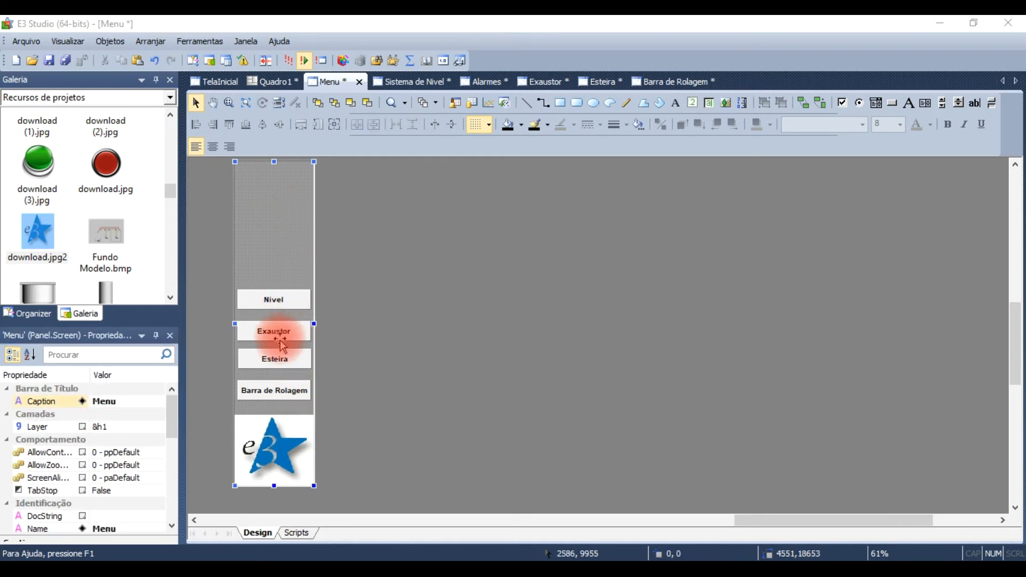
Step: Nudge the Esteira button down to even the spacing and draw a text box about 4008 by 991 units along the Menu screen's upper edge
{"action": "left_click", "coordinate": [284, 360]}
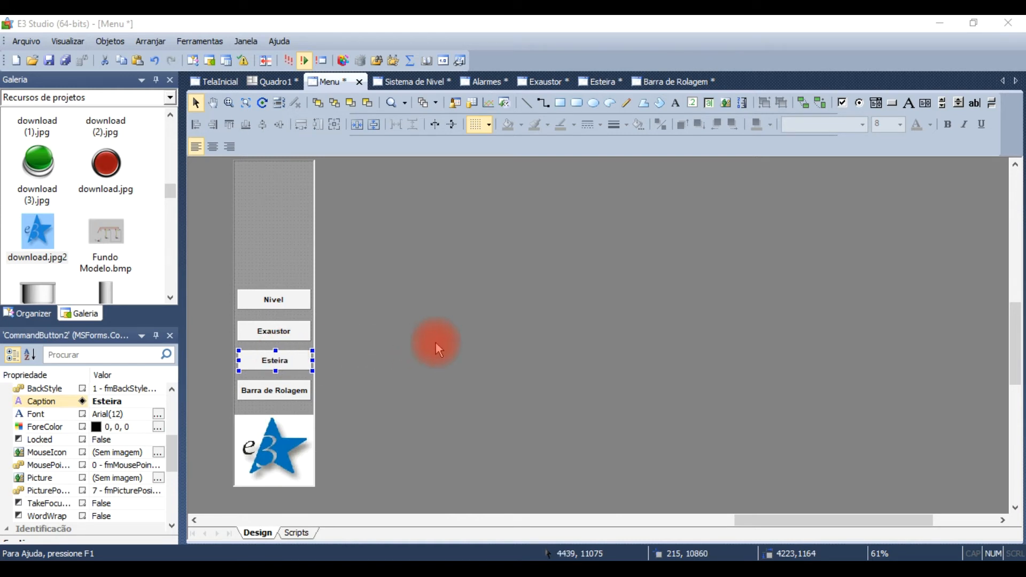
{"action": "left_click", "coordinate": [256, 252]}
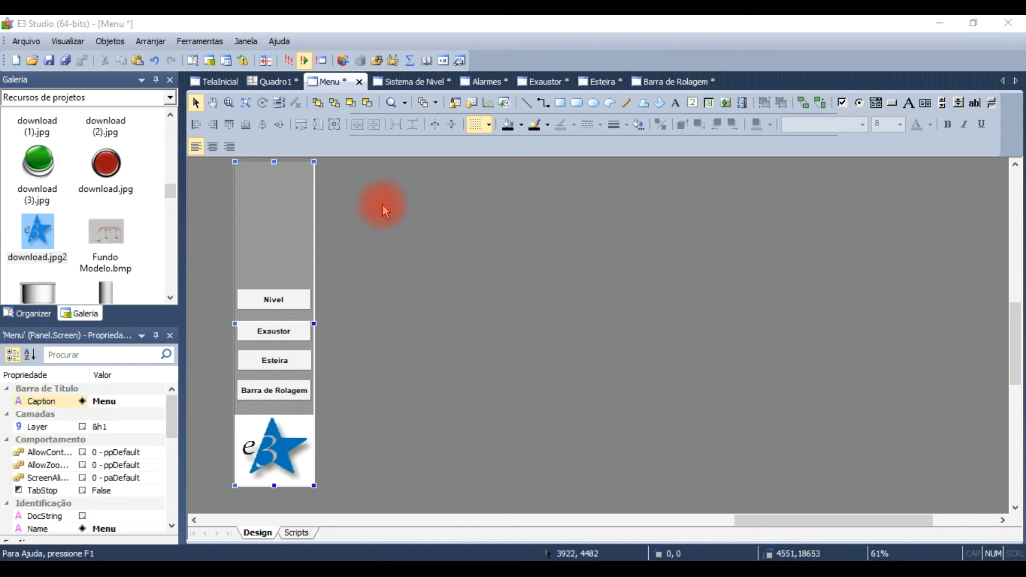
{"action": "left_click", "coordinate": [692, 103]}
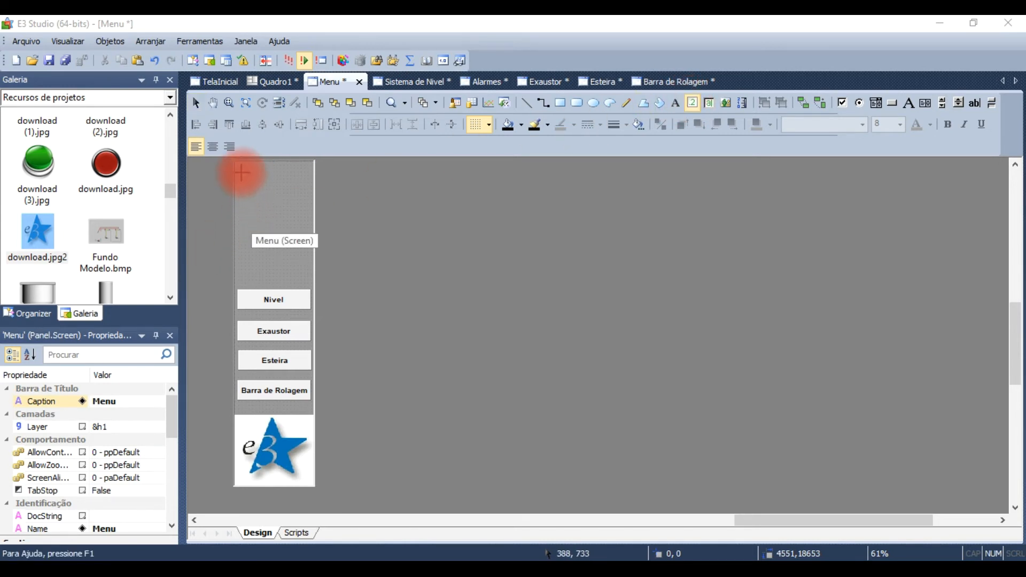
{"action": "left_click", "coordinate": [241, 166]}
{"action": "left_click_drag", "start_coordinate": [240, 166], "coordinate": [313, 180]}
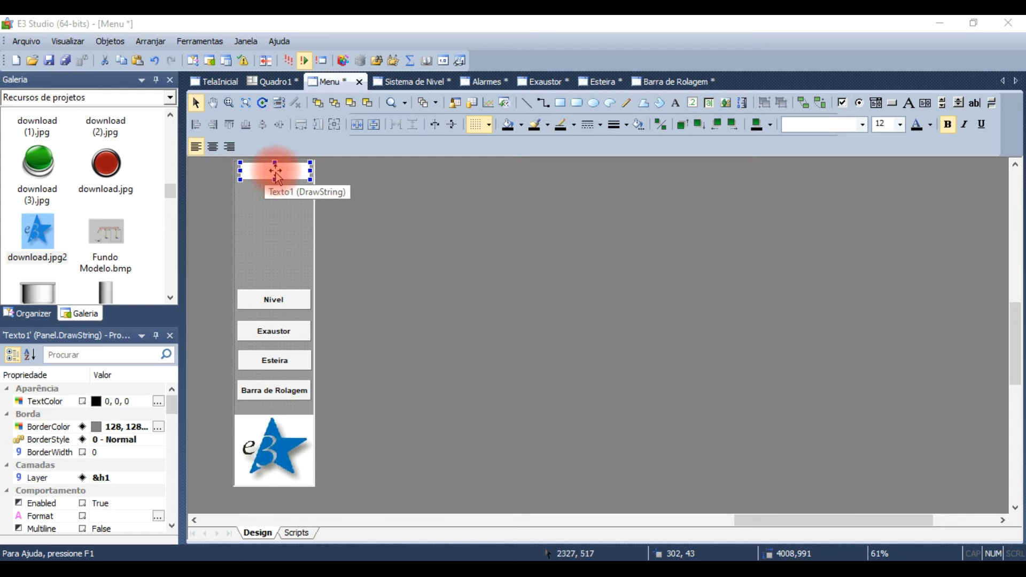
{"action": "left_click", "coordinate": [271, 200]}
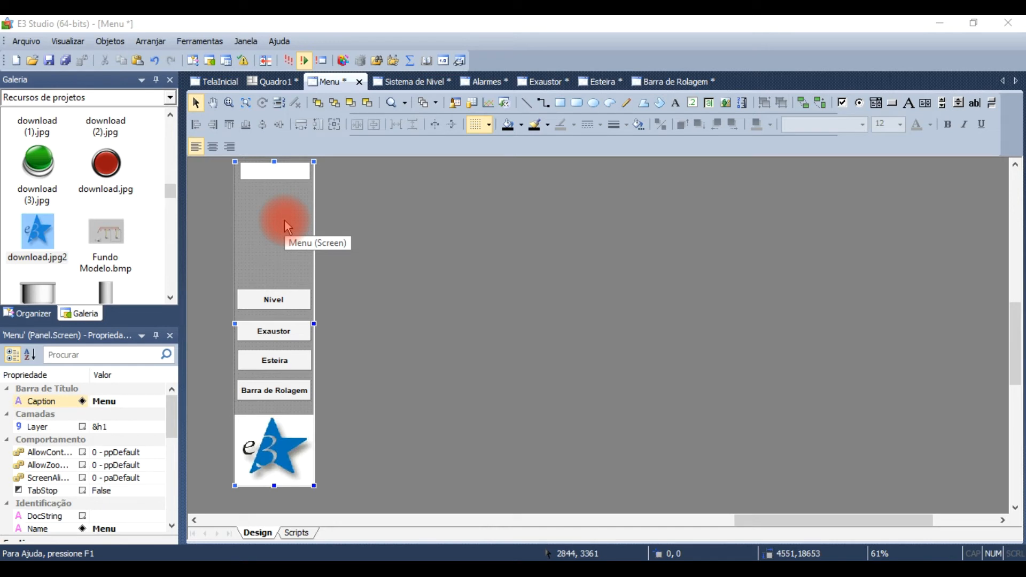
Step: Save the project, run the application to preview the frame with its Menu pane, and close the viewer
{"action": "left_click", "coordinate": [304, 60]}
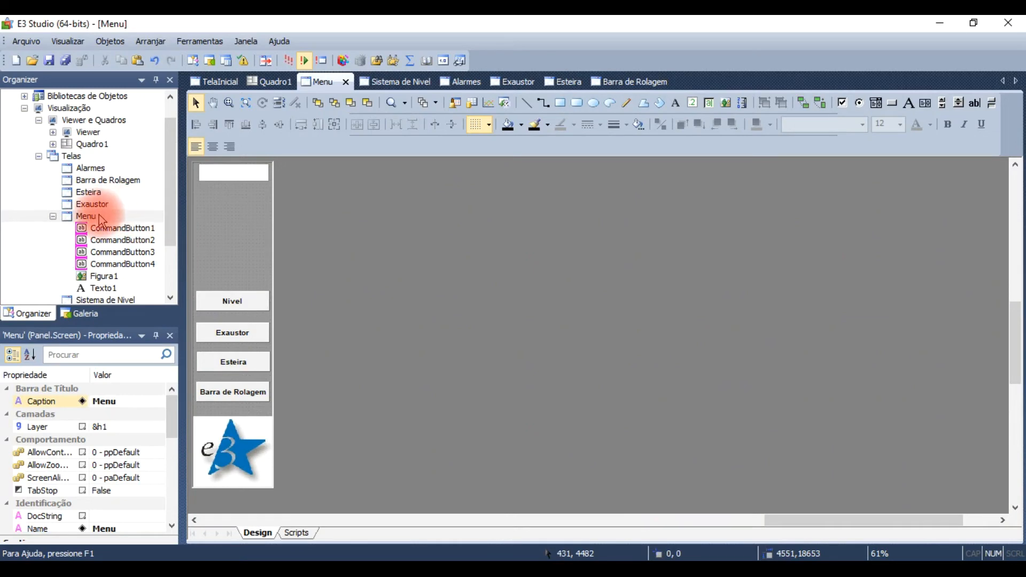
{"action": "left_click", "coordinate": [290, 61]}
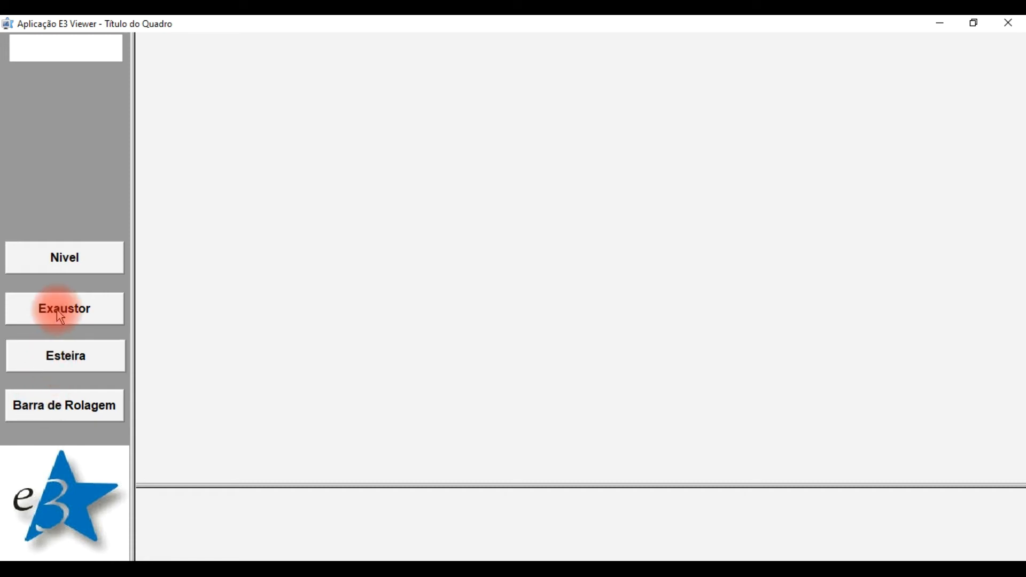
{"action": "left_click", "coordinate": [1009, 23]}
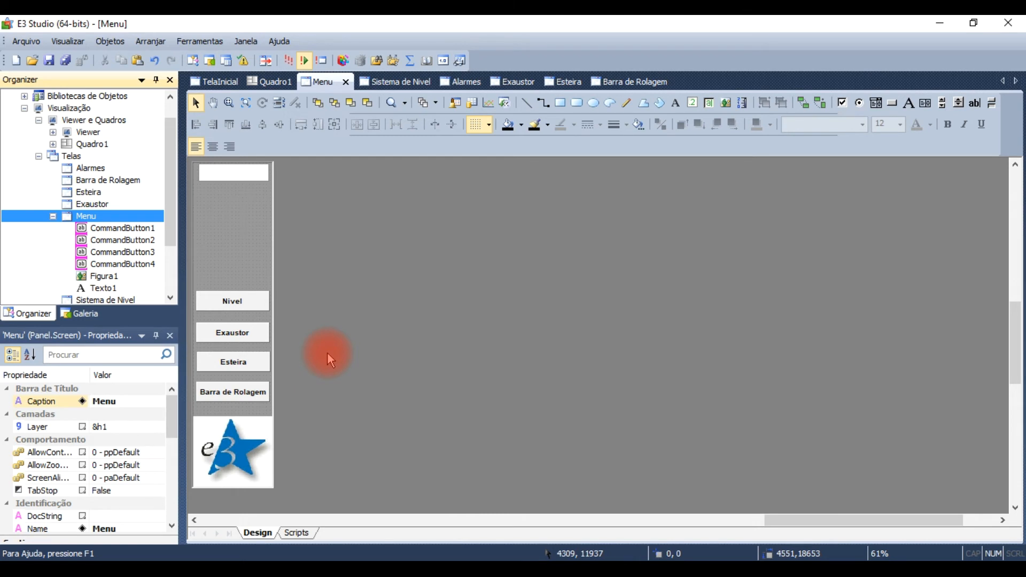
Step: Collapse the Menu screen in the project tree and switch to the TelaInicial screen
{"action": "left_click", "coordinate": [53, 216]}
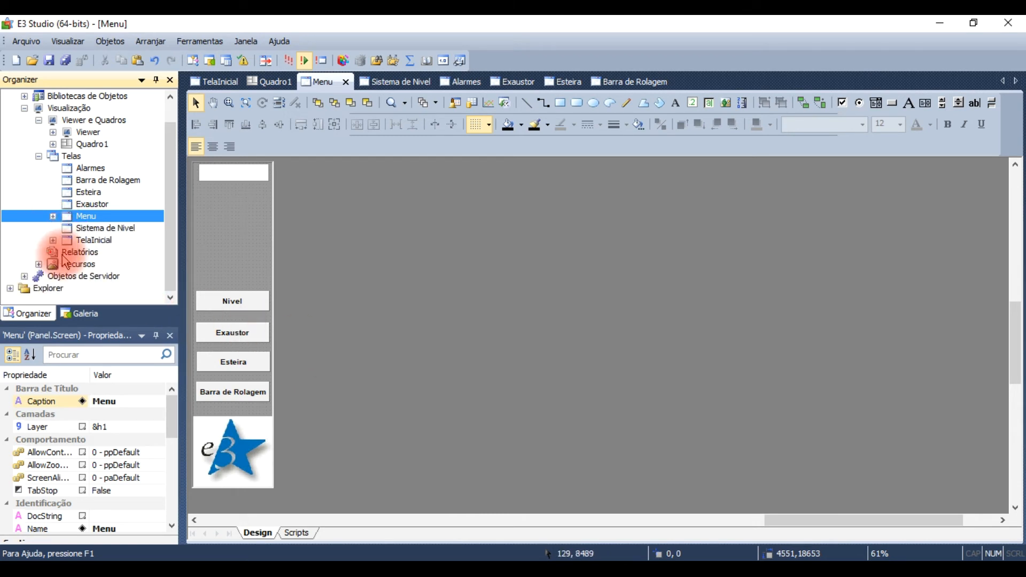
{"action": "left_click", "coordinate": [218, 82]}
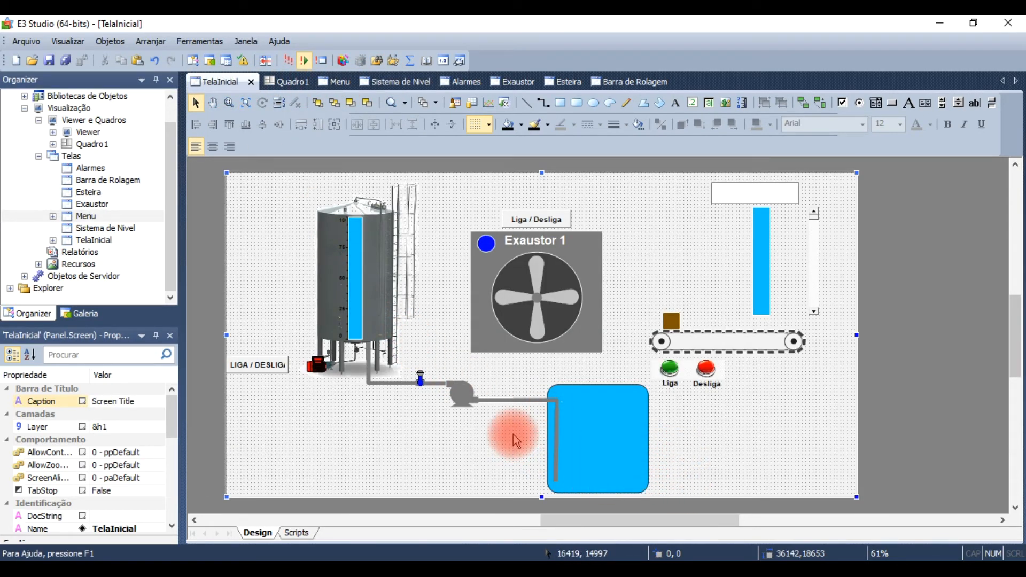
Step: Try to cut the level bar, motor, valve, pipes, pump and blue reservoir from TelaInicial, and undo the removal
{"action": "left_click_drag", "start_coordinate": [452, 469], "coordinate": [204, 178]}
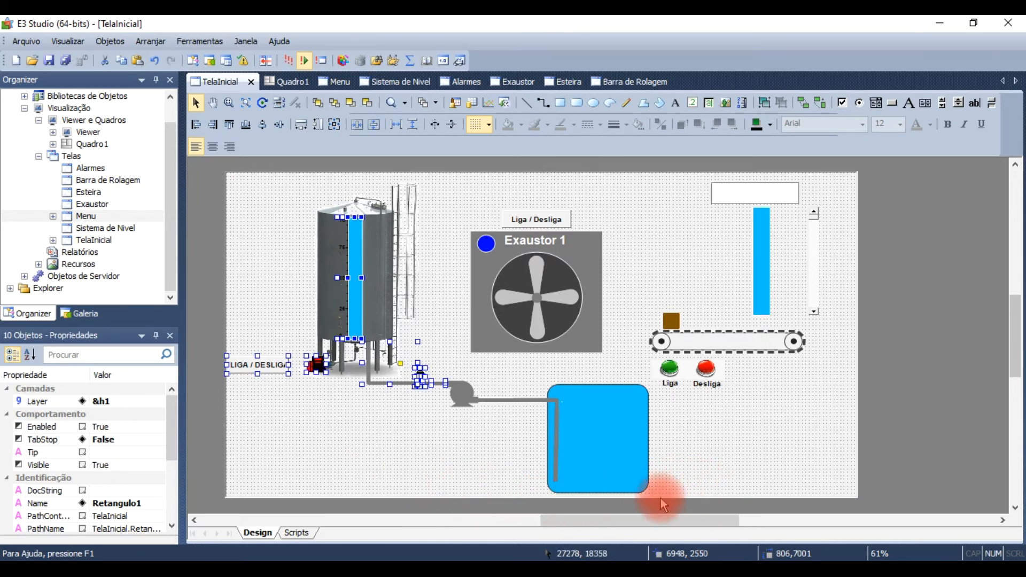
{"action": "left_click", "coordinate": [460, 395], "text": "shift"}
{"action": "left_click", "coordinate": [517, 401], "text": "shift"}
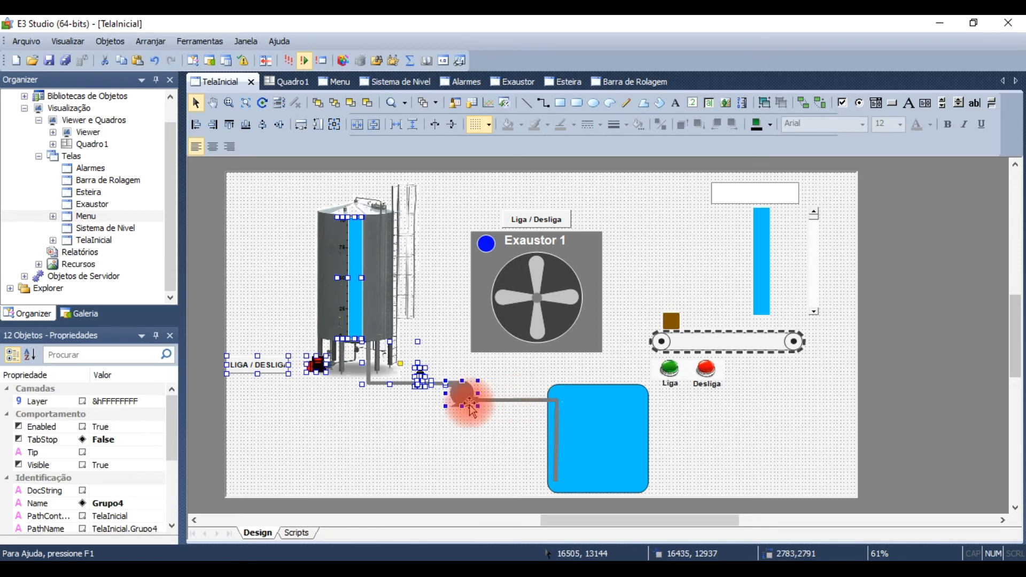
{"action": "left_click", "coordinate": [580, 406], "text": "shift"}
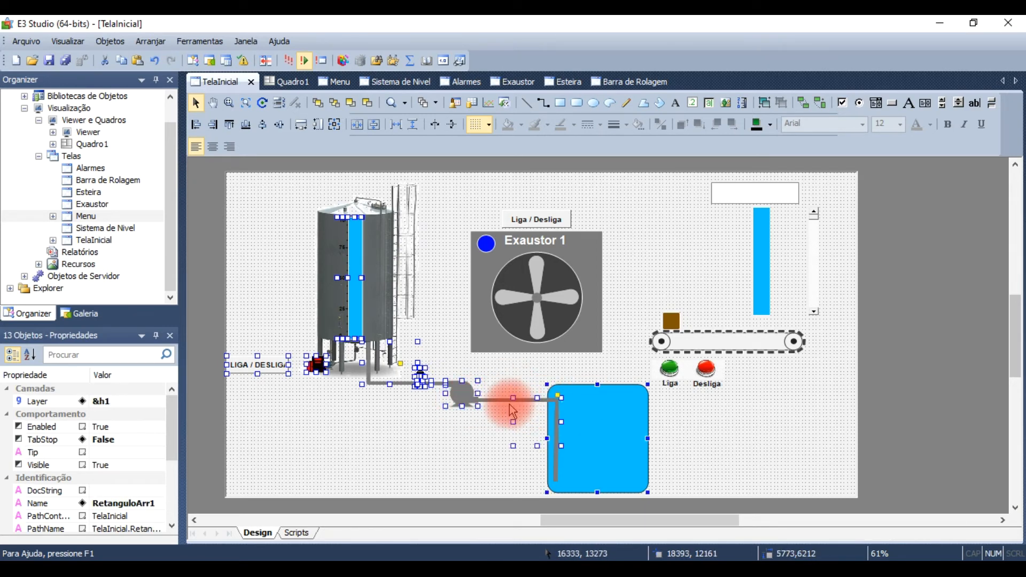
{"action": "left_click", "coordinate": [440, 389], "text": "shift"}
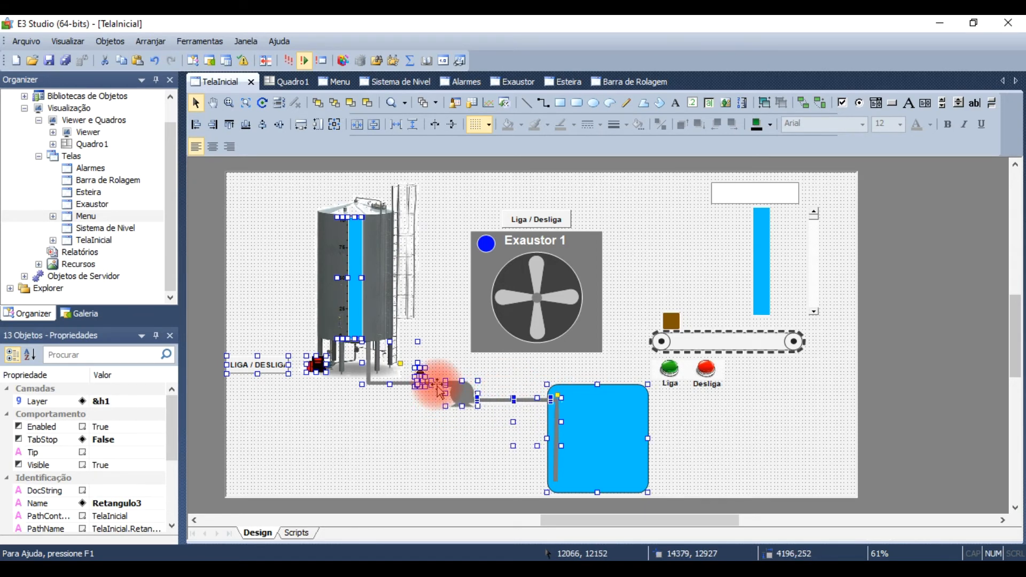
{"action": "key", "text": "Delete"}
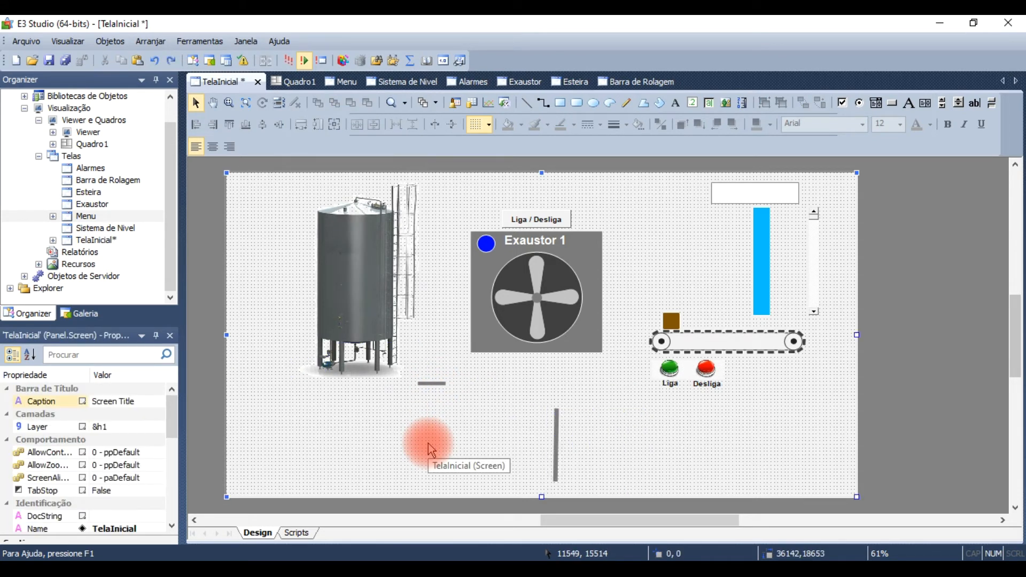
{"action": "key", "text": "ctrl+z"}
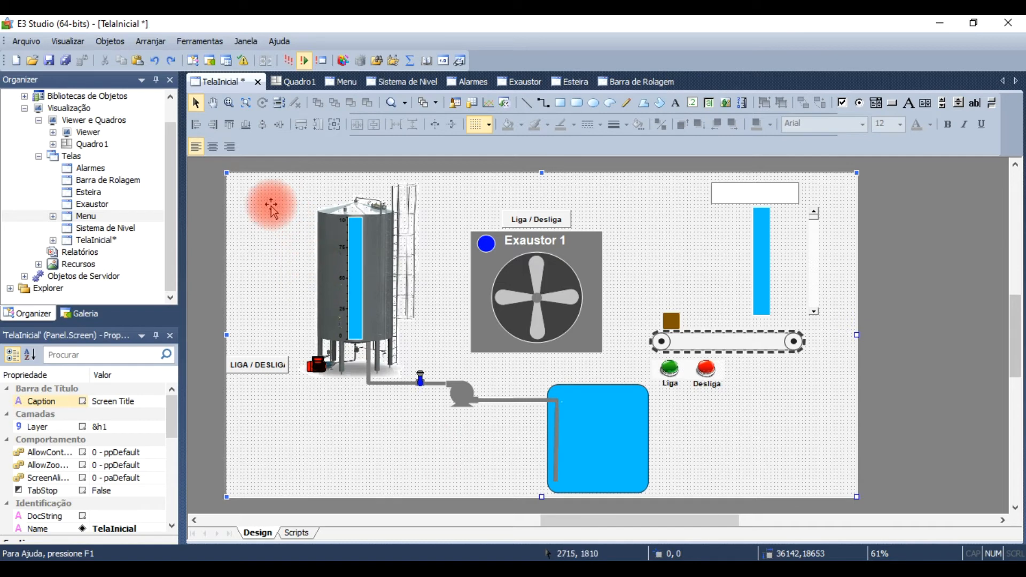
{"action": "left_click", "coordinate": [332, 236]}
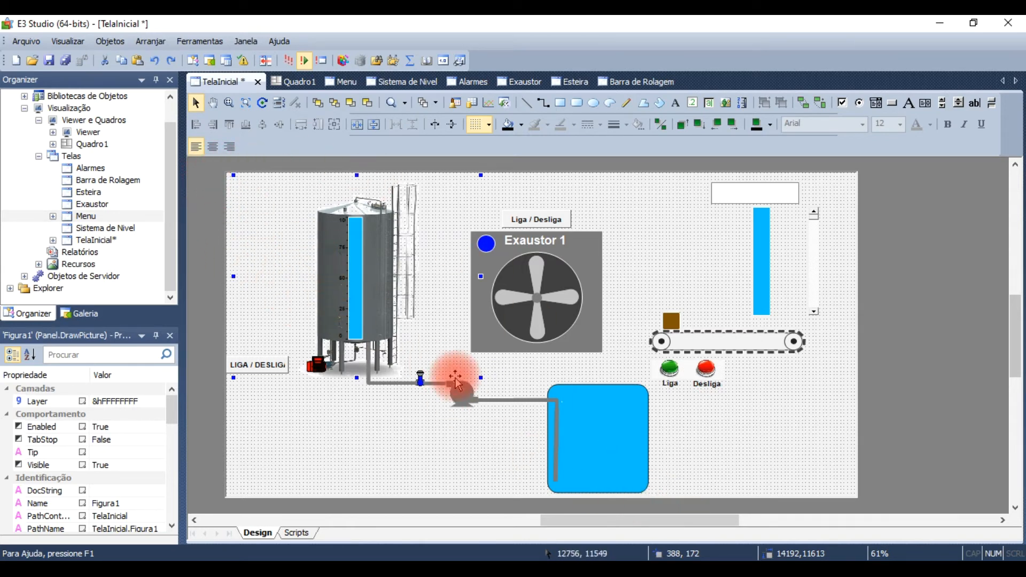
{"action": "left_click", "coordinate": [774, 457]}
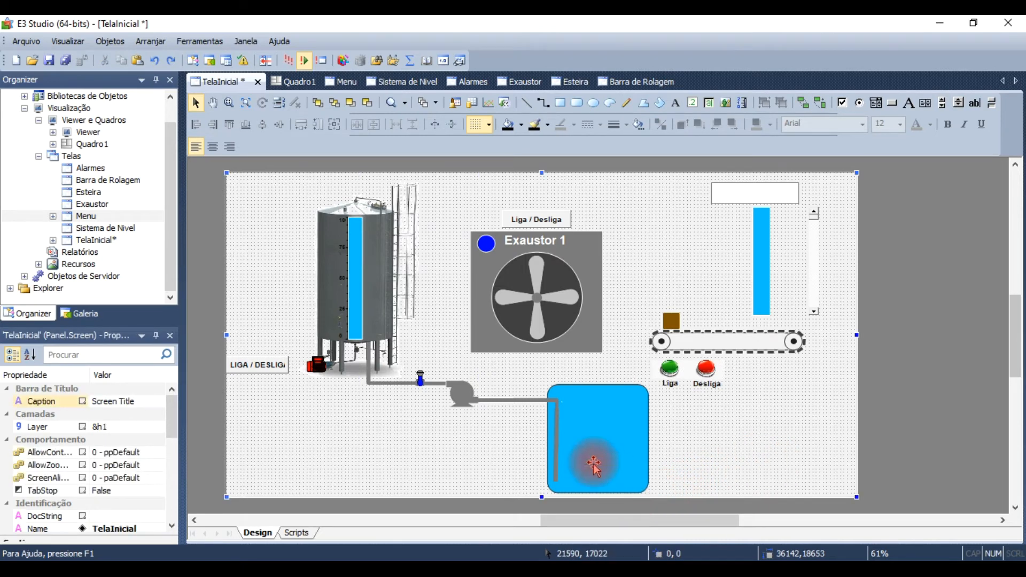
{"action": "left_click_drag", "start_coordinate": [513, 472], "coordinate": [216, 168]}
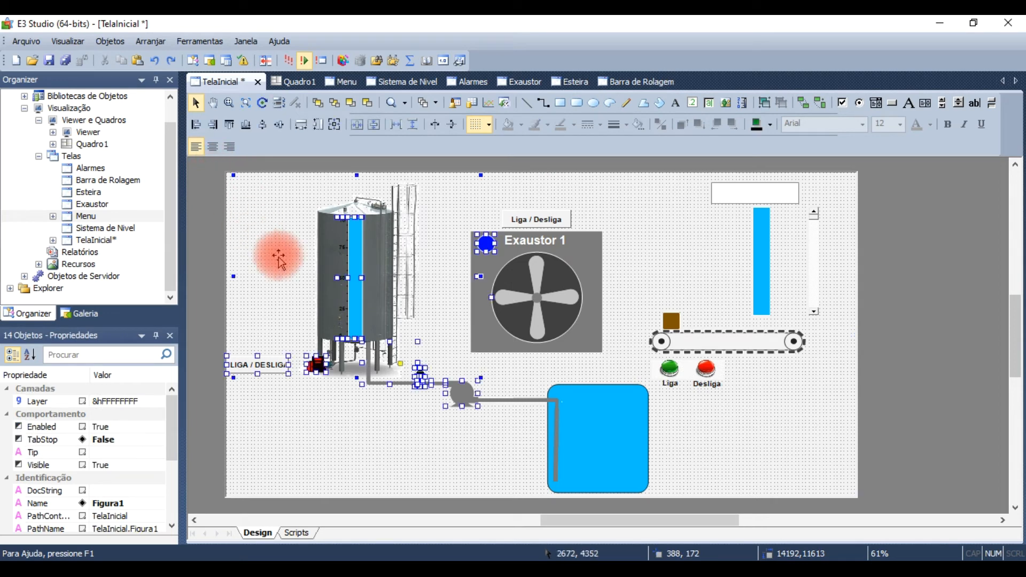
Step: Cut the tank picture, level bar, LIGA / DESLIGA button, motor, pipes, valve, pump and reservoir from TelaInicial, including the exhaust lamp and Liga label
{"action": "left_click", "coordinate": [334, 279]}
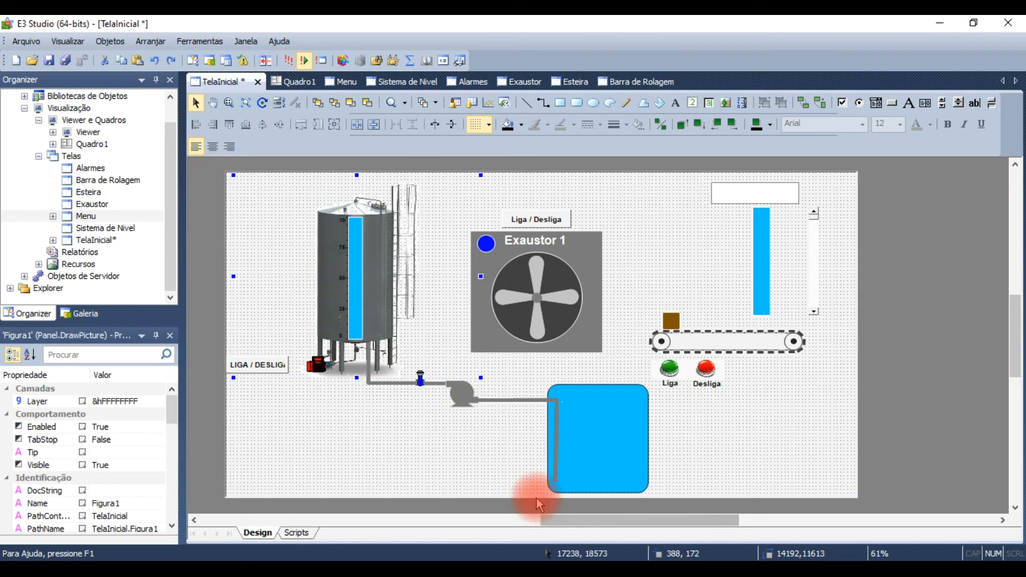
{"action": "left_click_drag", "start_coordinate": [545, 494], "coordinate": [225, 167]}
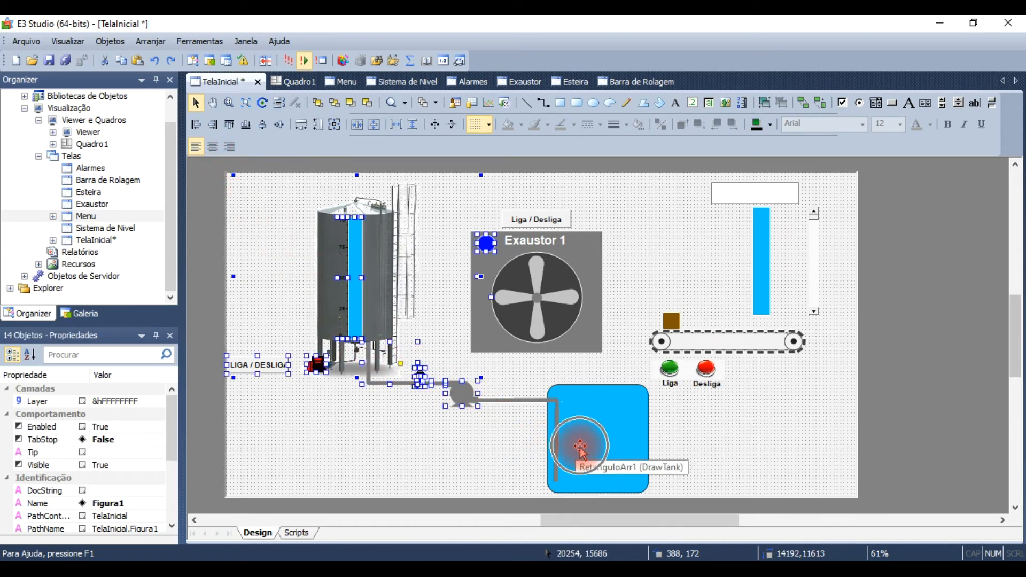
{"action": "left_click_drag", "start_coordinate": [698, 492], "coordinate": [434, 381]}
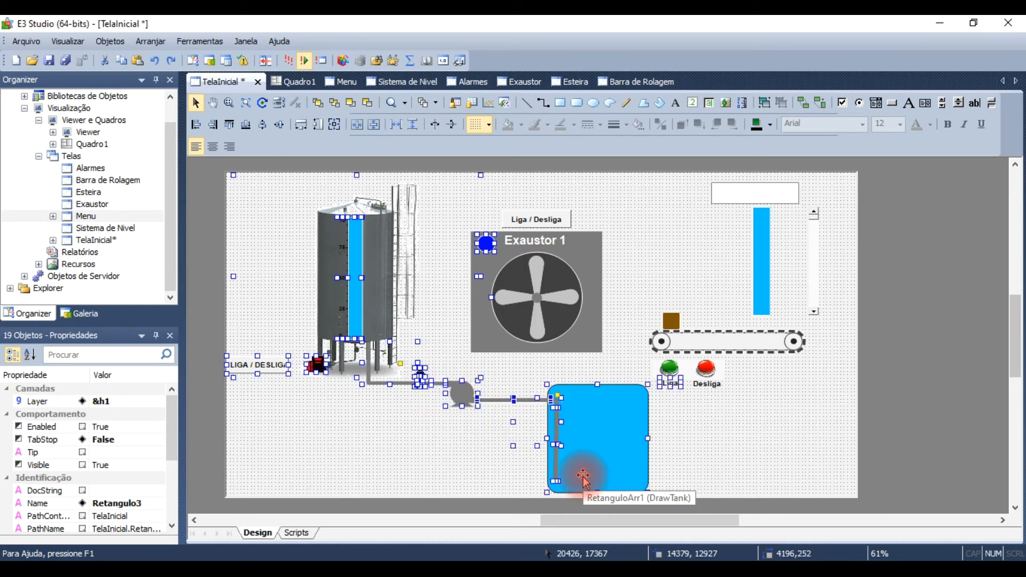
{"action": "key", "text": "Delete"}
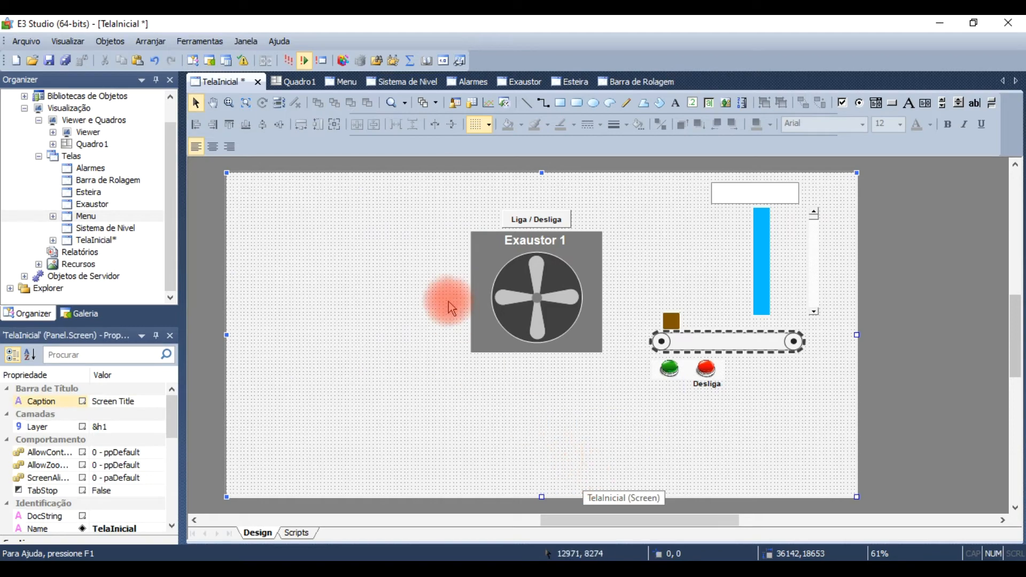
Step: Paste the cut tank-level objects onto the Sistema de Nivel screen
{"action": "left_click", "coordinate": [402, 82]}
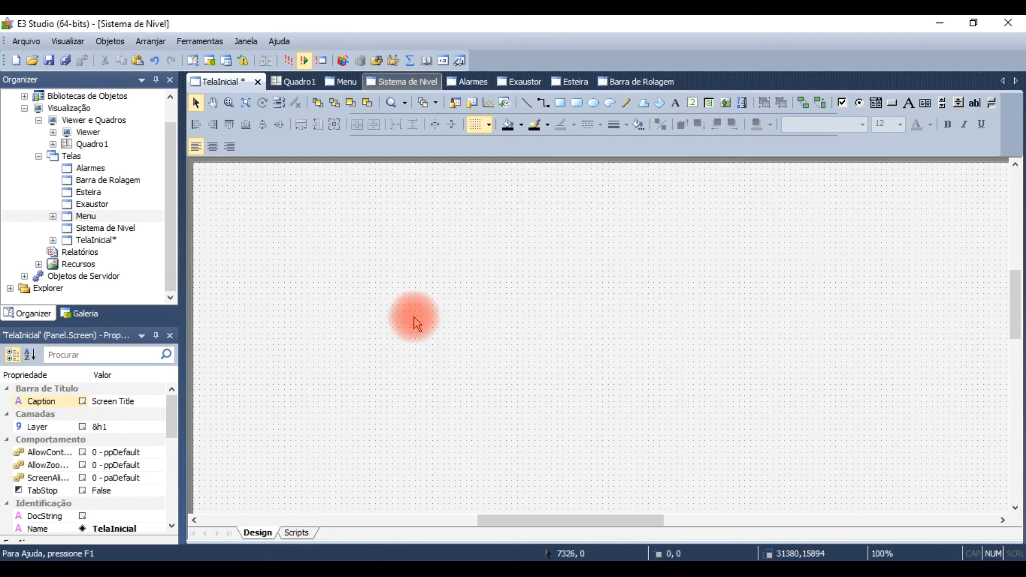
{"action": "scroll", "coordinate": [426, 335], "scroll_direction": "down", "scroll_amount": 1}
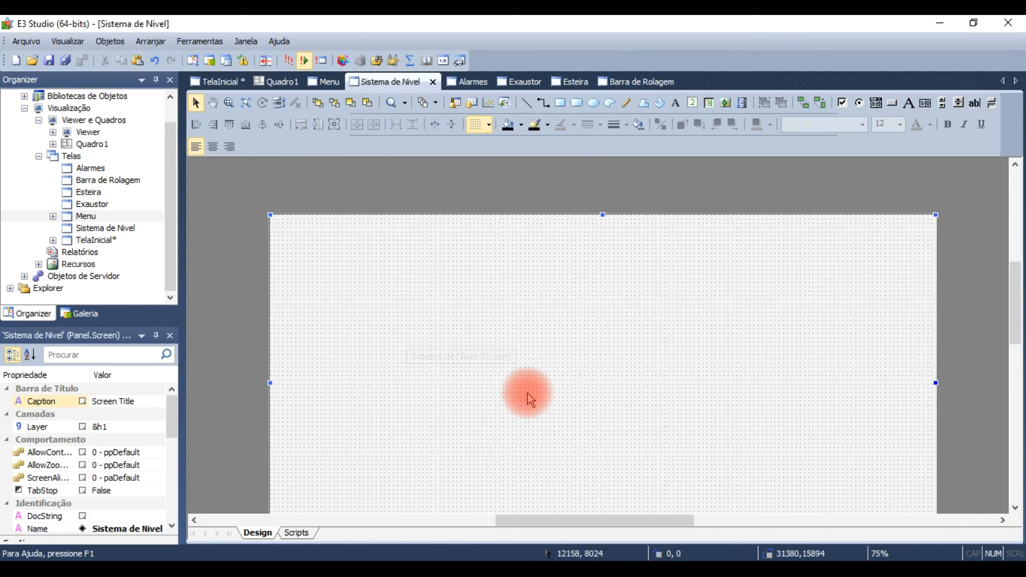
{"action": "scroll", "coordinate": [569, 420], "scroll_direction": "down", "scroll_amount": 3}
{"action": "scroll", "coordinate": [570, 418], "scroll_direction": "up", "scroll_amount": 3}
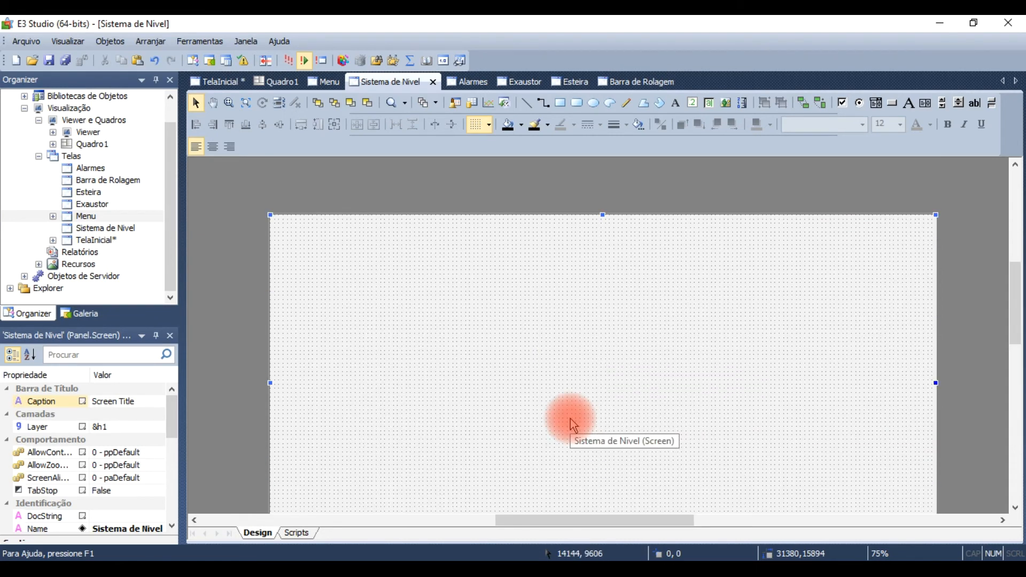
{"action": "left_click_drag", "start_coordinate": [1017, 299], "coordinate": [1017, 351]}
{"action": "key", "text": "ctrl+v"}
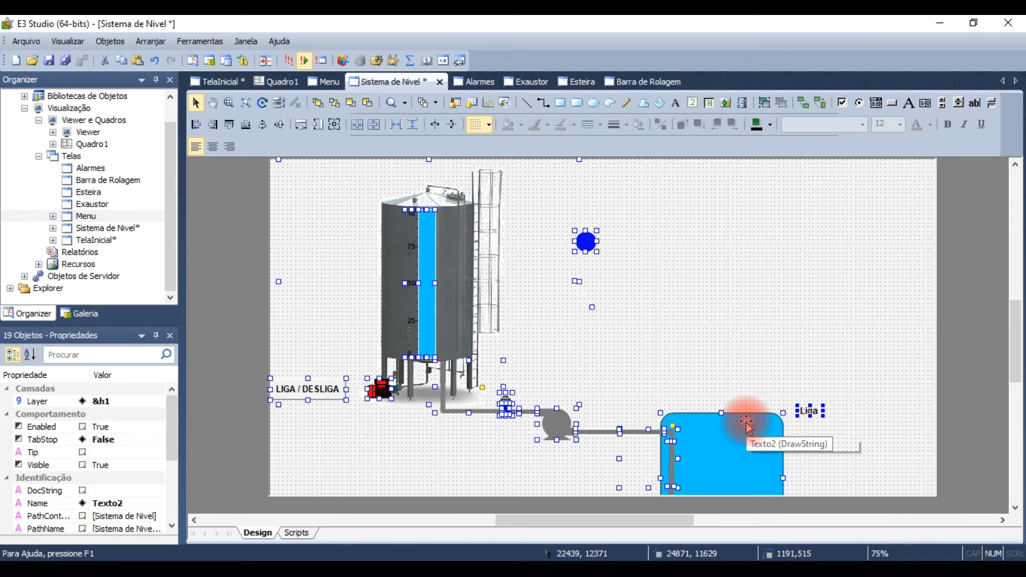
Step: Nudge the pasted tank-level objects up and to the right on the Sistema de Nivel screen, with a slight final shift down
{"action": "key", "text": "Up"}
{"action": "key", "text": "Up"}
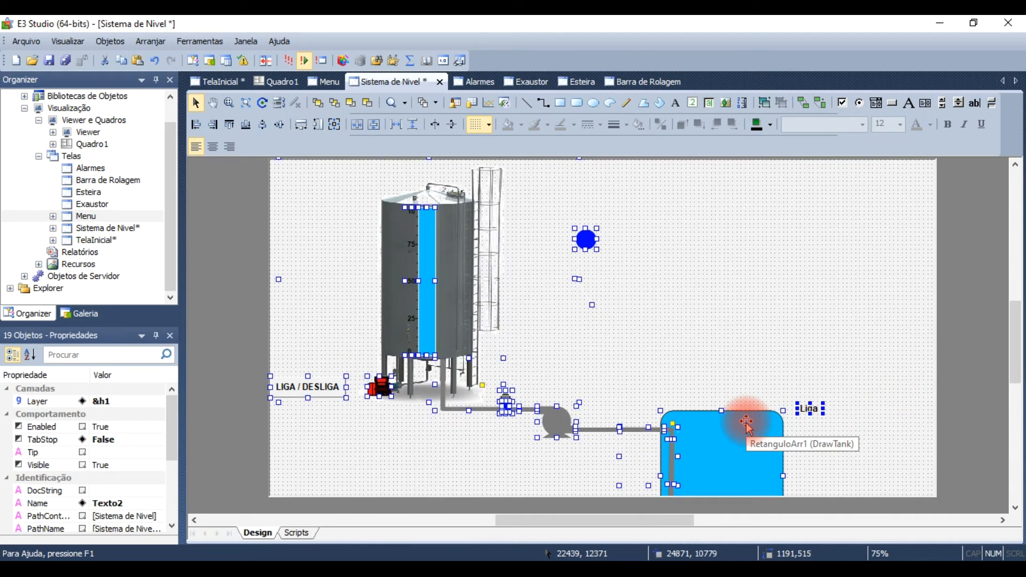
{"action": "key", "text": "Up"}
{"action": "key", "text": "Up"}
{"action": "key", "text": "Up"}
{"action": "key", "text": "Up"}
{"action": "key", "text": "Up"}
{"action": "key", "text": "Up"}
{"action": "key", "text": "Up"}
{"action": "key", "text": "Up"}
{"action": "key", "text": "Up"}
{"action": "key", "text": "Up"}
{"action": "key", "text": "Up"}
{"action": "key", "text": "Up"}
{"action": "key", "text": "Up"}
{"action": "key", "text": "Up"}
{"action": "key", "text": "Up"}
{"action": "key", "text": "Up"}
{"action": "key", "text": "Up"}
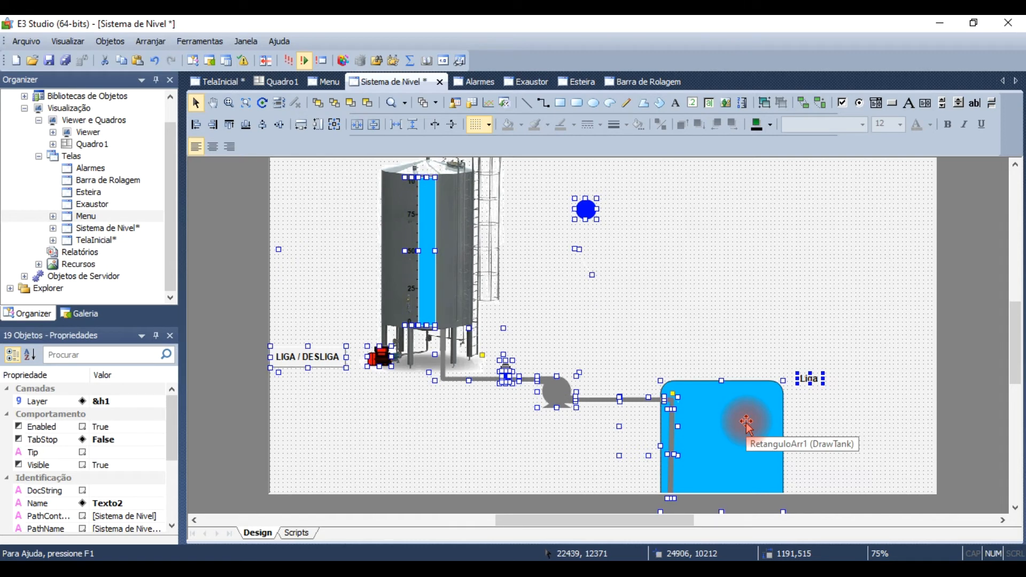
{"action": "key", "text": "Right"}
{"action": "key", "text": "Right"}
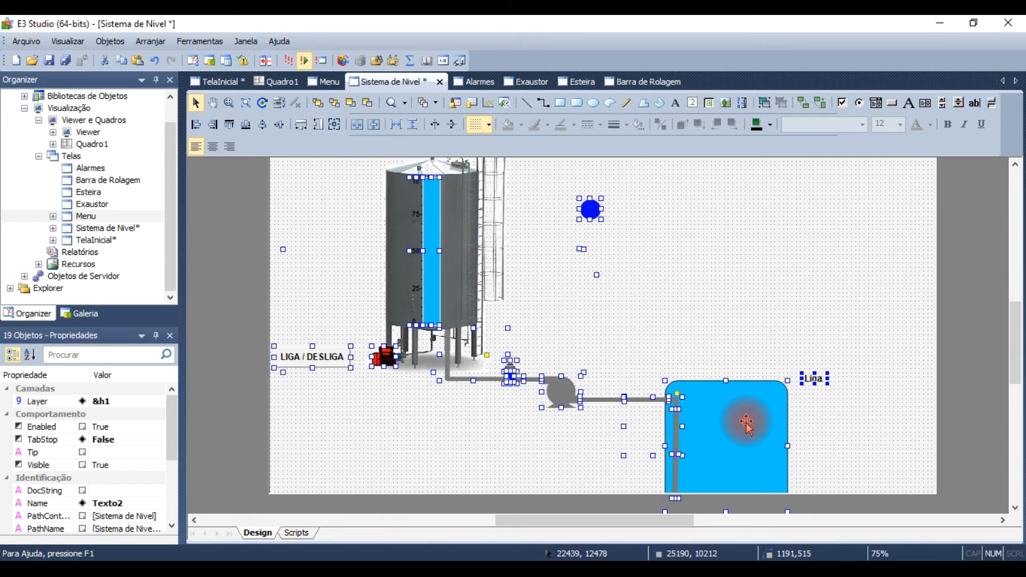
{"action": "key", "text": "Right"}
{"action": "key", "text": "Right"}
{"action": "key", "text": "Right"}
{"action": "key", "text": "Right"}
{"action": "key", "text": "Right"}
{"action": "key", "text": "Right"}
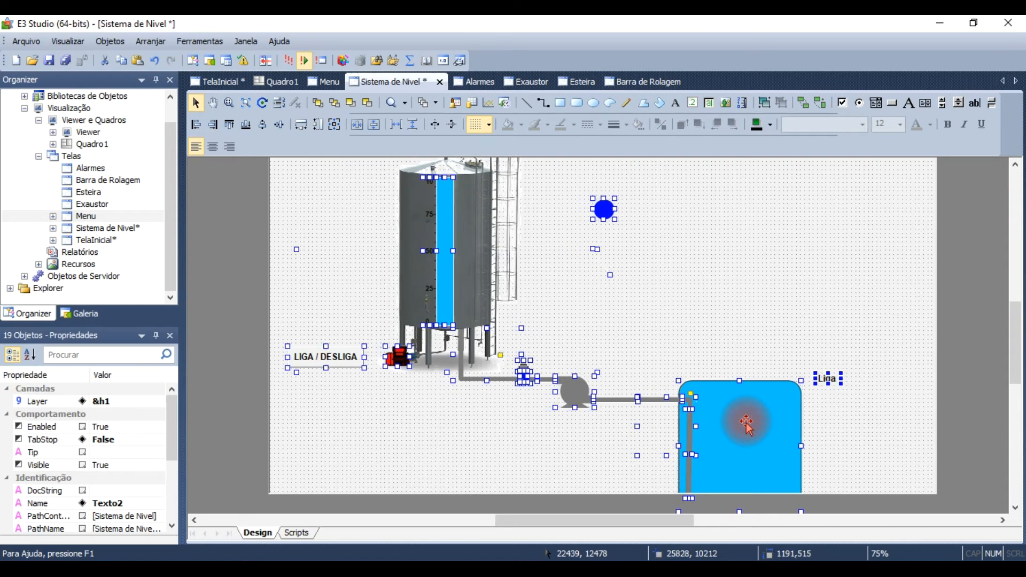
{"action": "key", "text": "Right"}
{"action": "key", "text": "Right"}
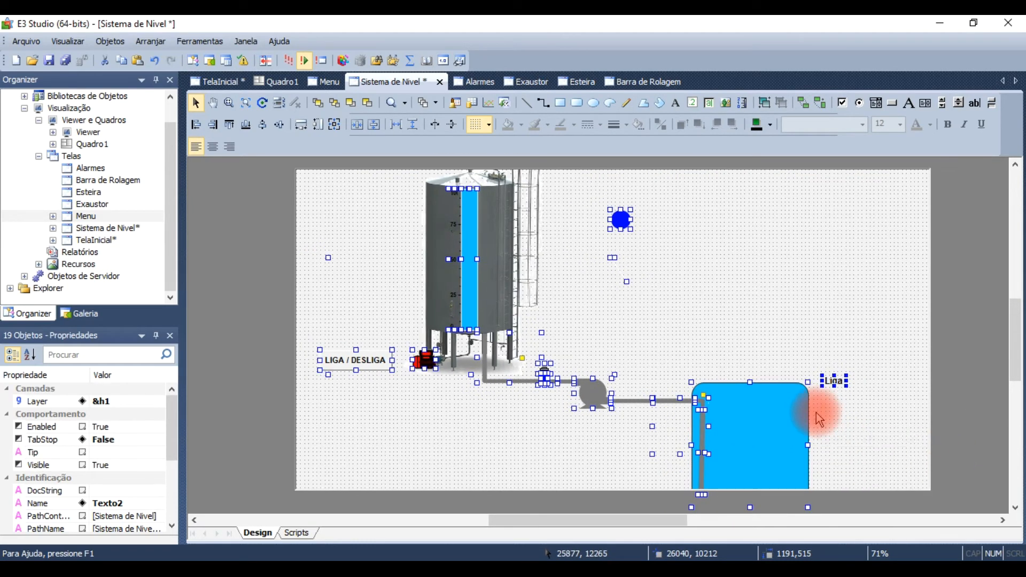
{"action": "key", "text": "Down"}
{"action": "key", "text": "Down"}
{"action": "key", "text": "Down"}
{"action": "key", "text": "Down"}
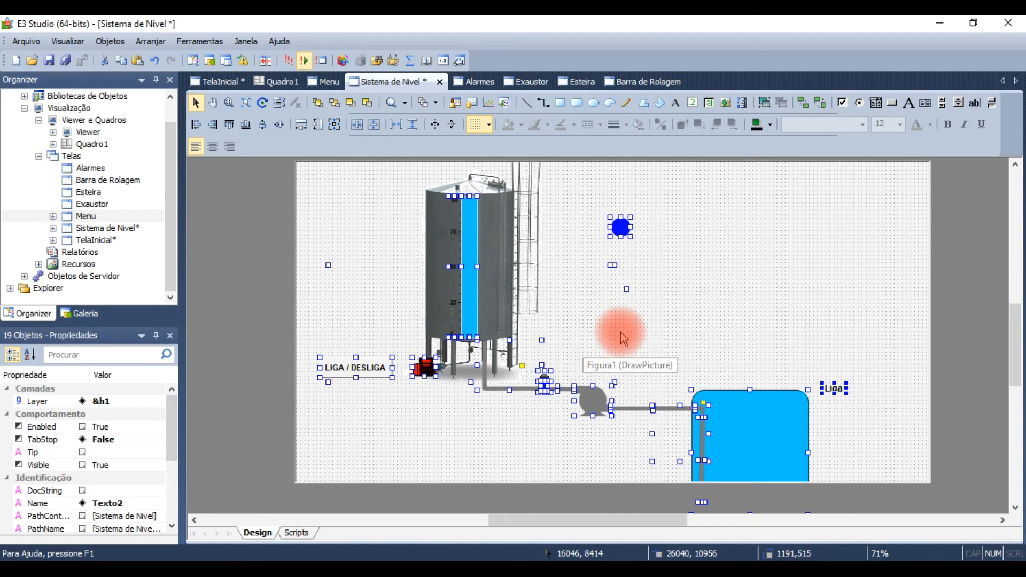
{"action": "left_click", "coordinate": [757, 252]}
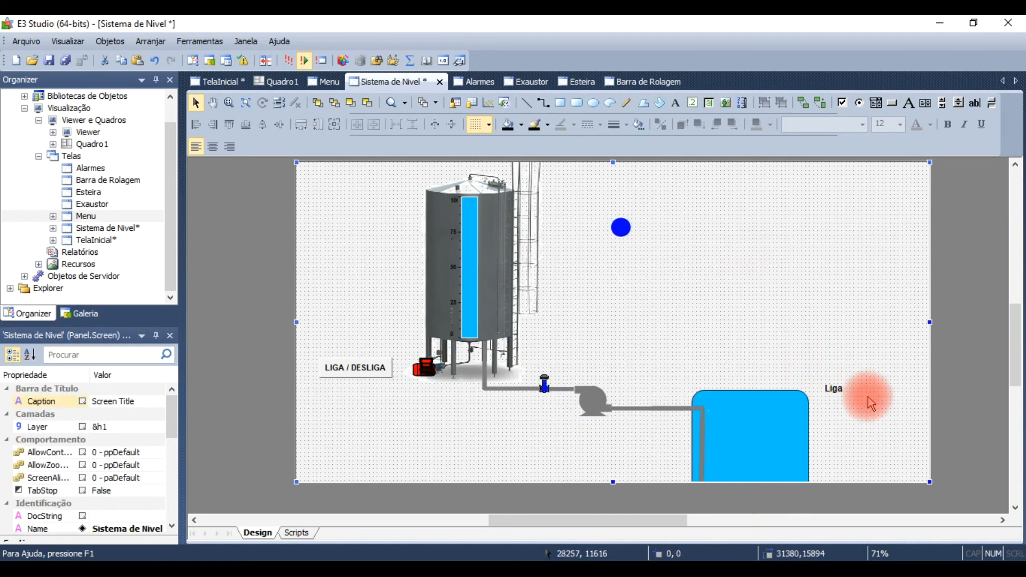
Step: Move the Liga label from the Sistema de Nivel screen back to TelaInicial, placing it beneath the green conveyor button
{"action": "left_click", "coordinate": [843, 391]}
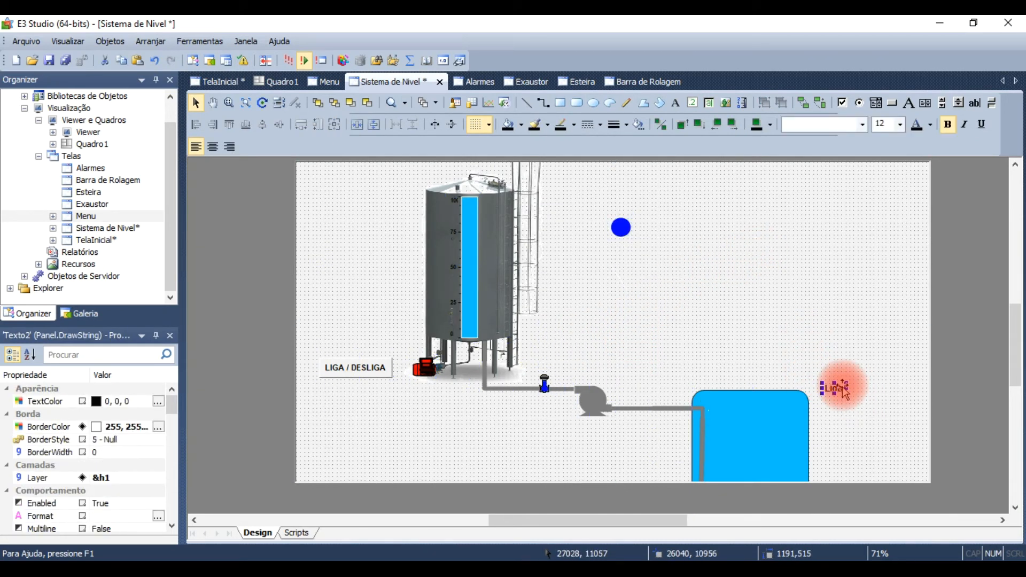
{"action": "key", "text": "Delete"}
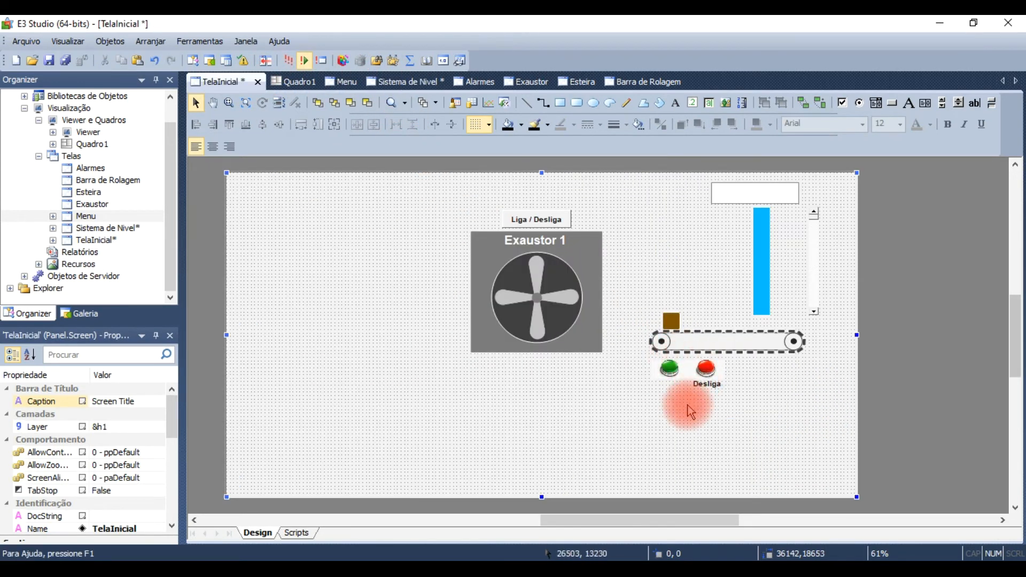
{"action": "key", "text": "ctrl+v"}
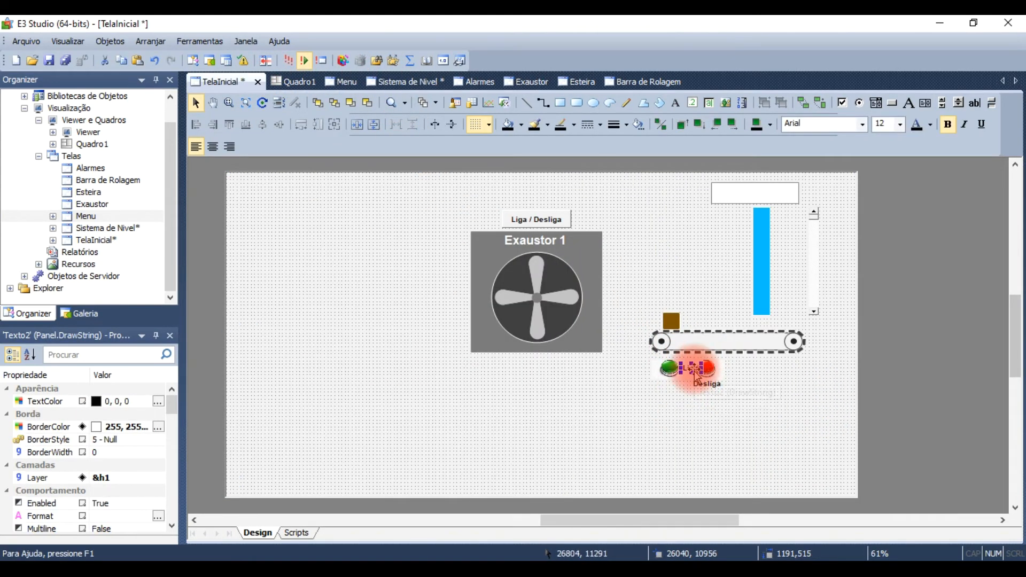
{"action": "left_click_drag", "start_coordinate": [688, 368], "coordinate": [672, 398]}
{"action": "left_click", "coordinate": [579, 409]}
Step: Cut the Exaustor 1 fan panel and its Liga / Desliga button from TelaInicial and paste them onto the Exaustor screen
{"action": "left_click_drag", "start_coordinate": [610, 397], "coordinate": [437, 258]}
{"action": "left_click_drag", "start_coordinate": [403, 187], "coordinate": [403, 188]}
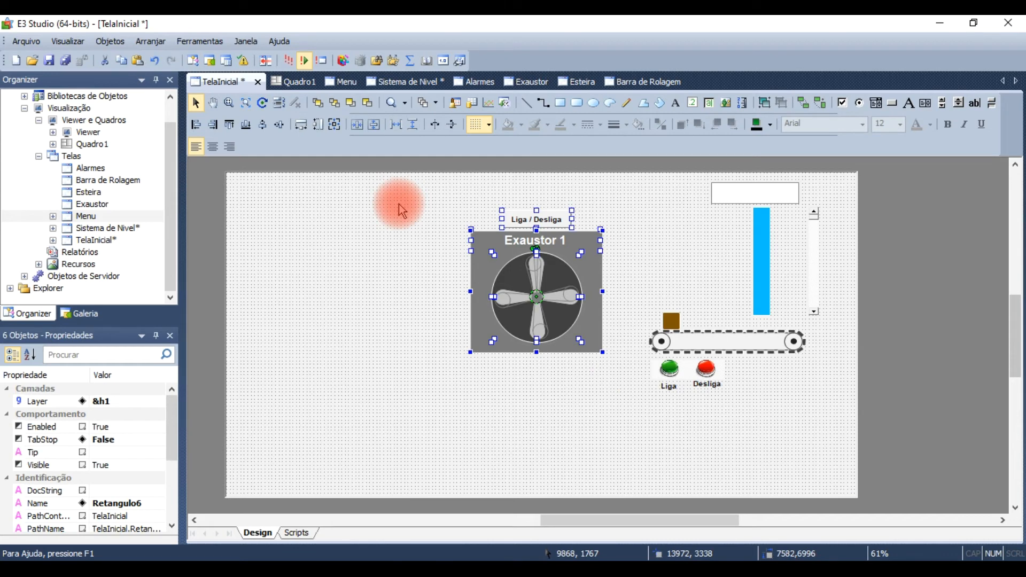
{"action": "key", "text": "Delete"}
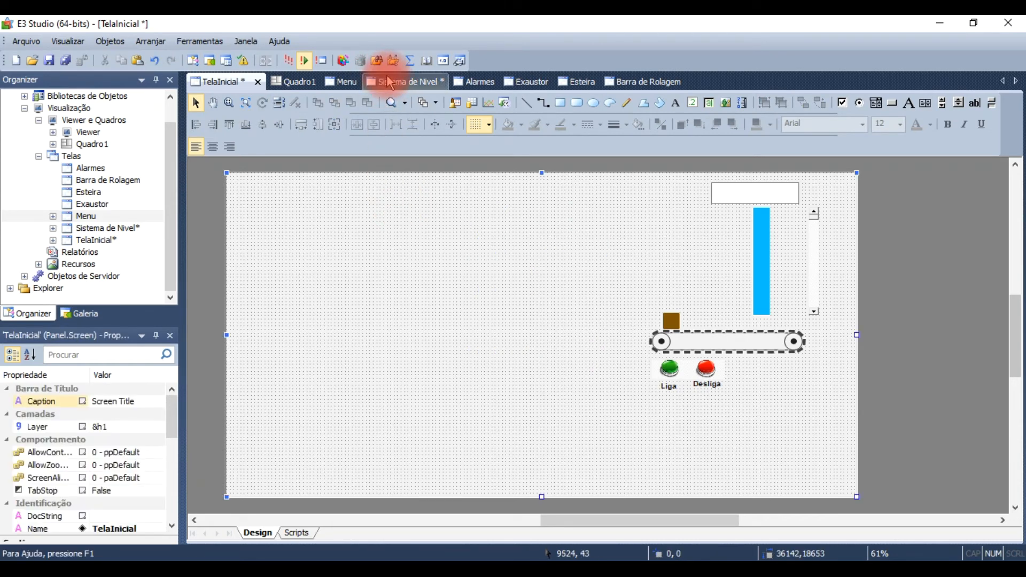
{"action": "left_click", "coordinate": [517, 82]}
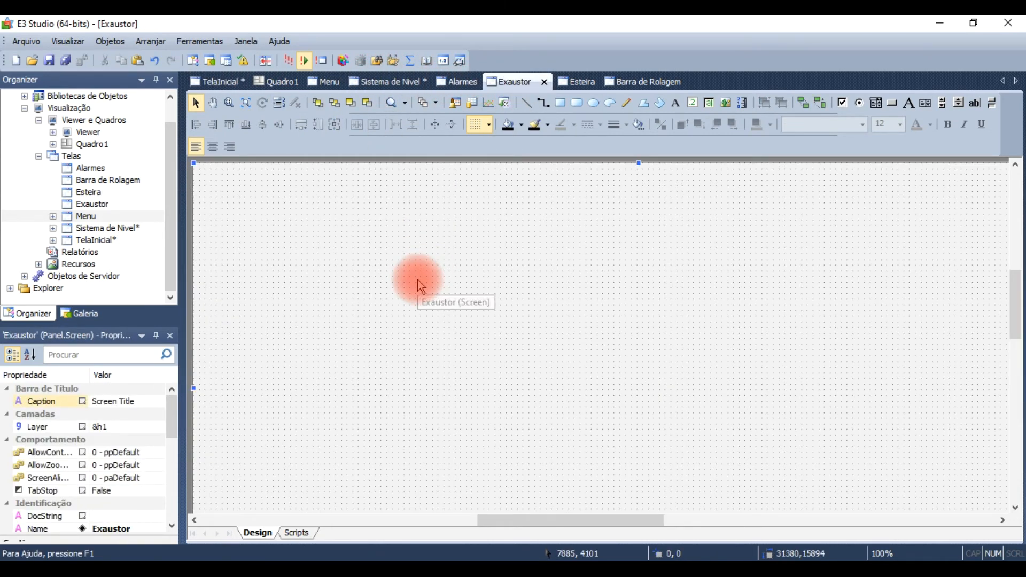
{"action": "key", "text": "ctrl+v"}
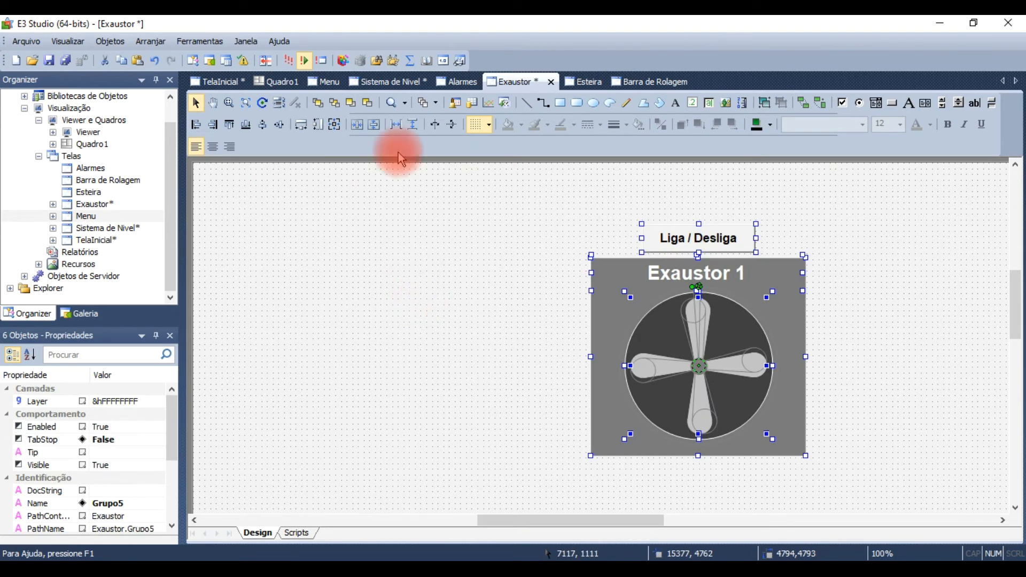
Step: Move the blue lamp circle from the Sistema de Nivel screen to the Exaustor screen, placing it in the fan panel's upper-left corner
{"action": "left_click", "coordinate": [366, 82]}
{"action": "left_click", "coordinate": [619, 228]}
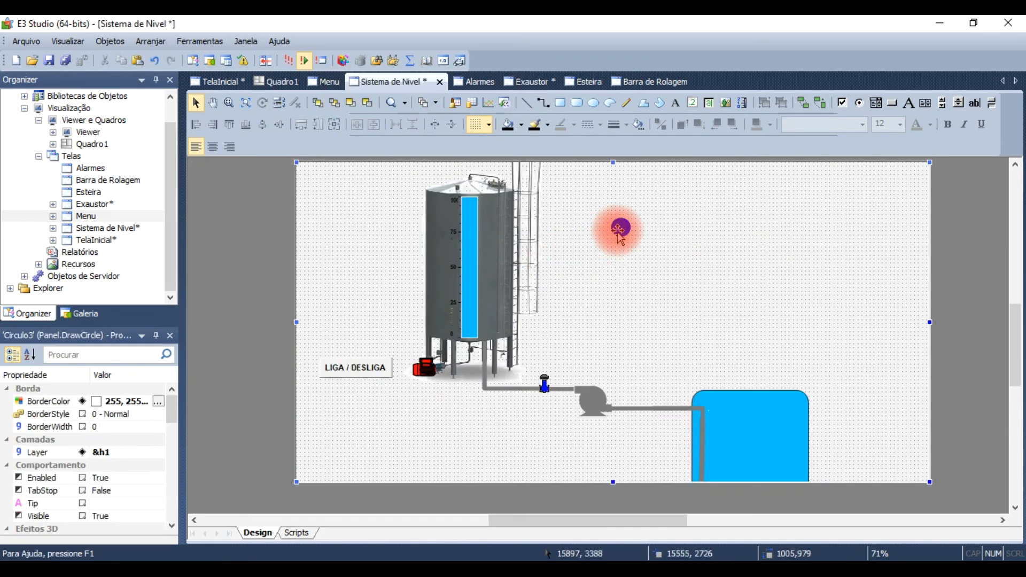
{"action": "key", "text": "Delete"}
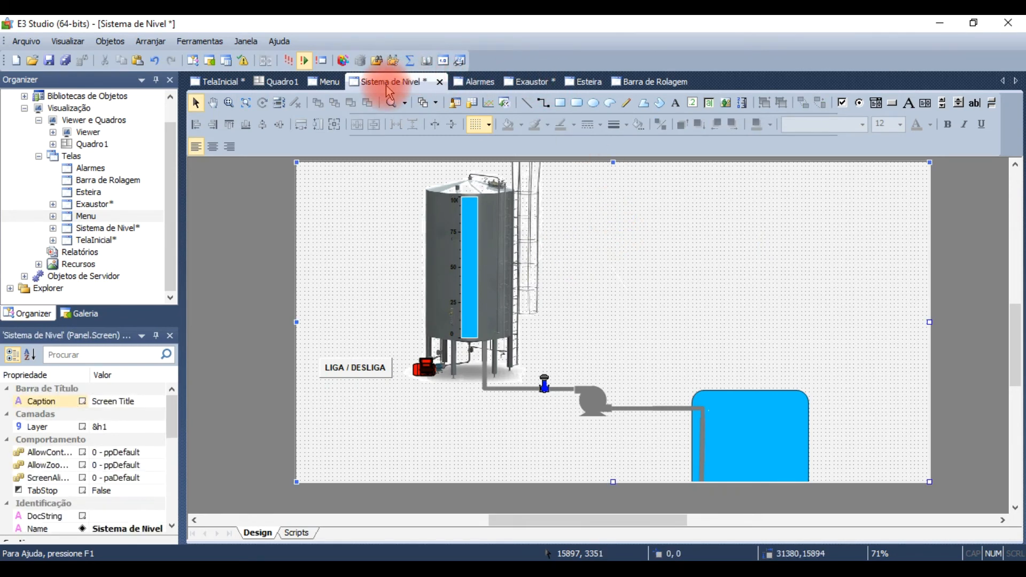
{"action": "left_click", "coordinate": [527, 81]}
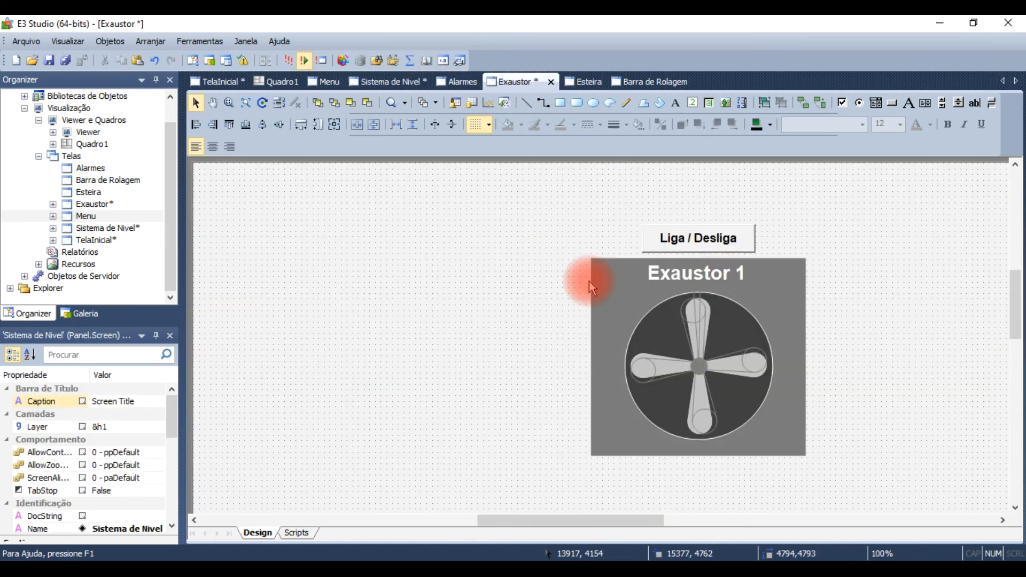
{"action": "left_click", "coordinate": [594, 281]}
{"action": "left_click", "coordinate": [501, 277]}
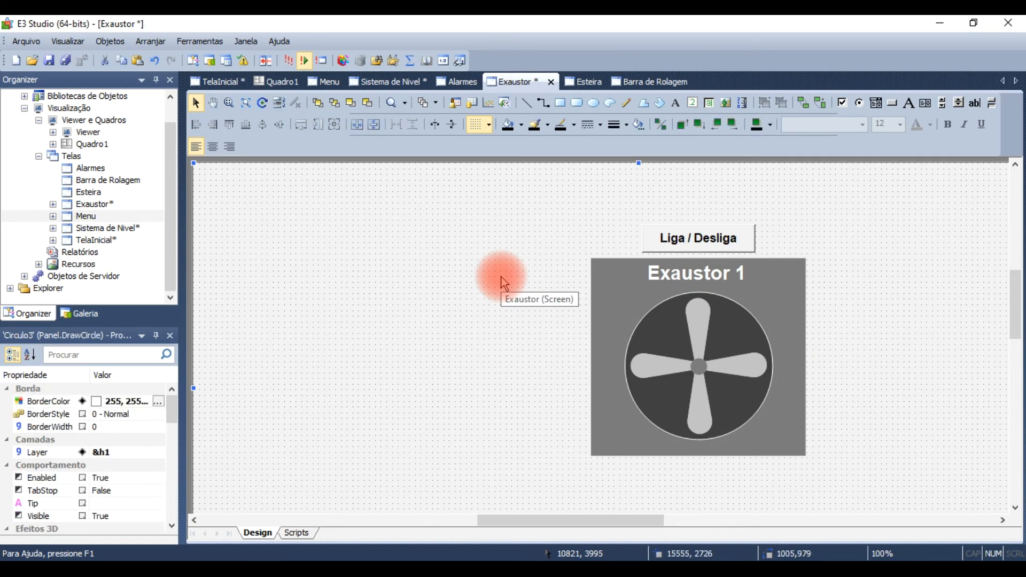
{"action": "key", "text": "ctrl+v"}
{"action": "left_click_drag", "start_coordinate": [628, 288], "coordinate": [618, 282]}
{"action": "left_click", "coordinate": [588, 220]}
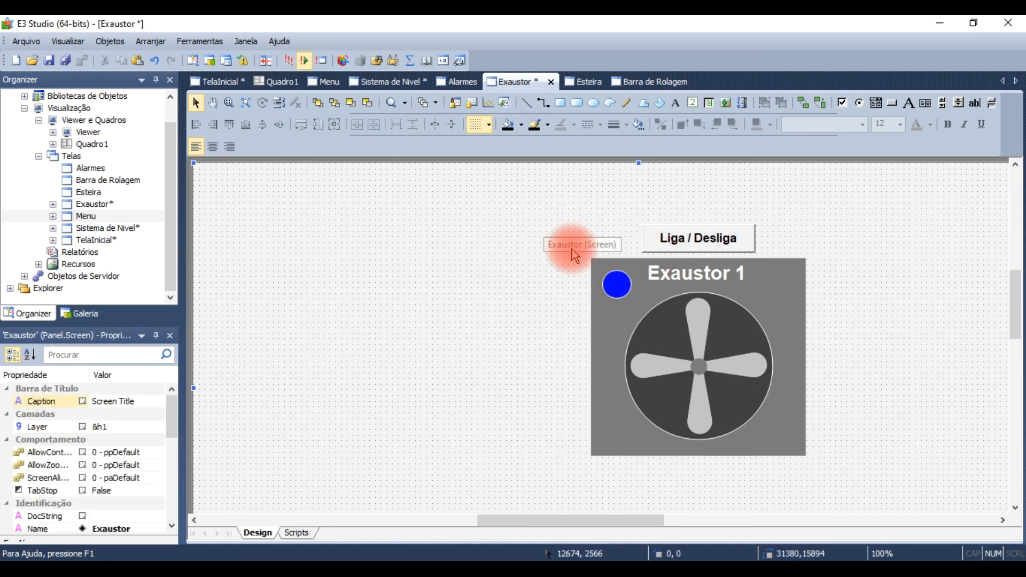
{"action": "scroll", "coordinate": [578, 268], "scroll_direction": "down", "scroll_amount": 3}
{"action": "scroll", "coordinate": [582, 270], "scroll_direction": "down", "scroll_amount": 1, "text": "ctrl"}
{"action": "scroll", "coordinate": [581, 274], "scroll_direction": "down", "scroll_amount": 3, "text": "ctrl"}
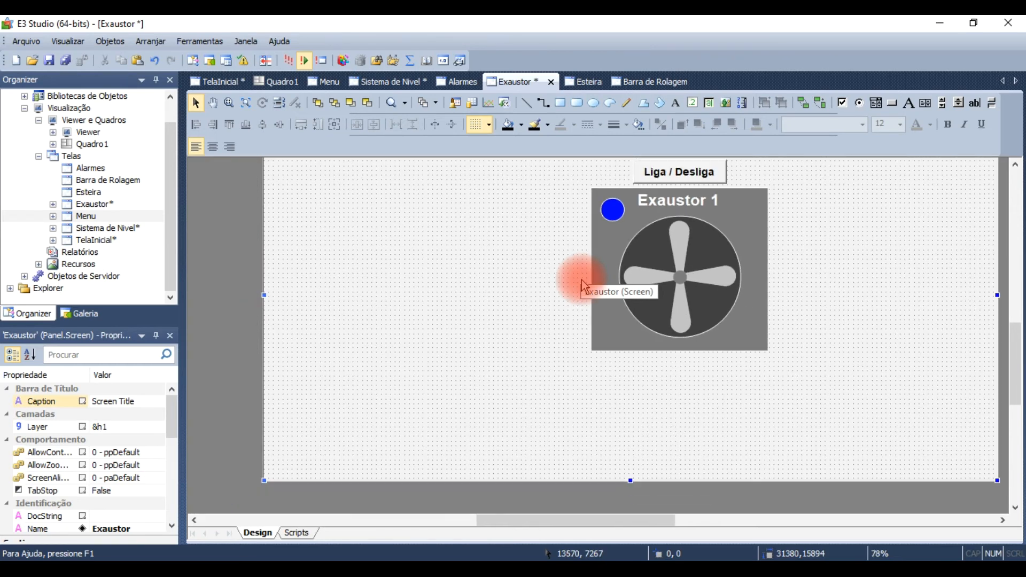
{"action": "scroll", "coordinate": [641, 294], "scroll_direction": "down", "scroll_amount": 1, "text": "ctrl"}
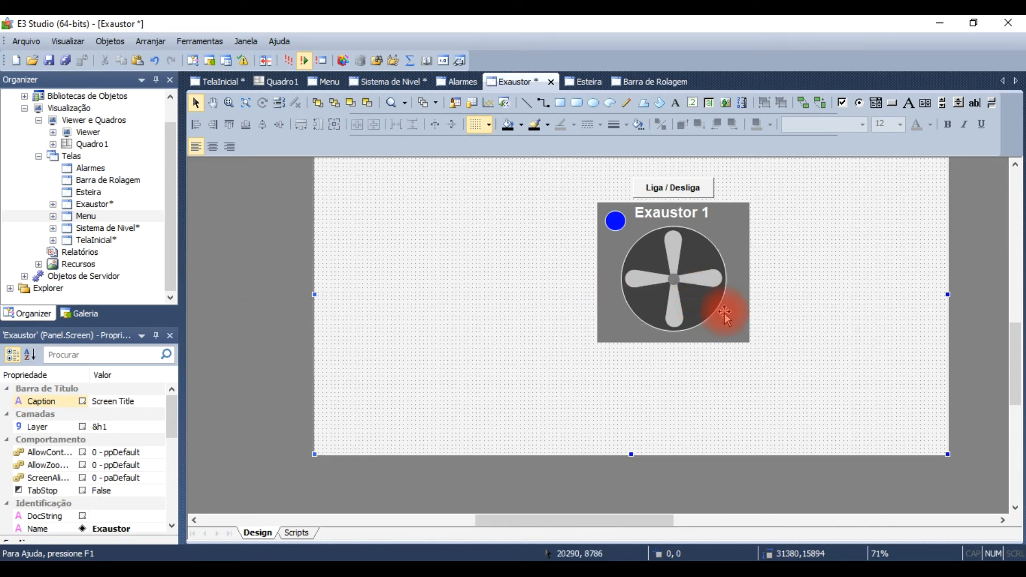
{"action": "scroll", "coordinate": [736, 316], "scroll_direction": "up", "scroll_amount": 2}
{"action": "left_click_drag", "start_coordinate": [1016, 321], "coordinate": [1016, 354]}
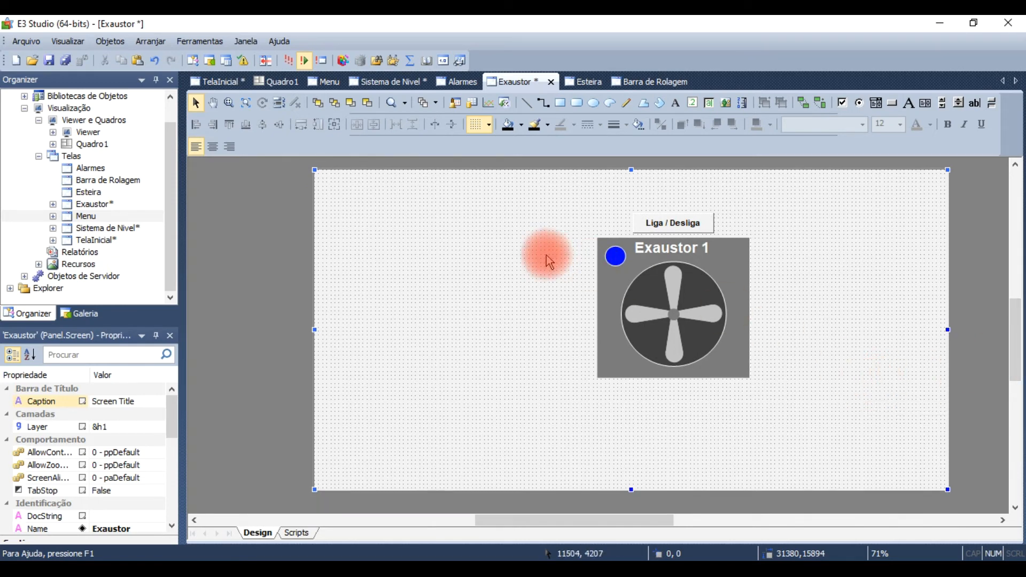
Step: Cut the conveyor, brown box, green and red buttons, and Liga and Desliga labels from TelaInicial
{"action": "left_click", "coordinate": [240, 81]}
{"action": "left_click_drag", "start_coordinate": [819, 426], "coordinate": [595, 322]}
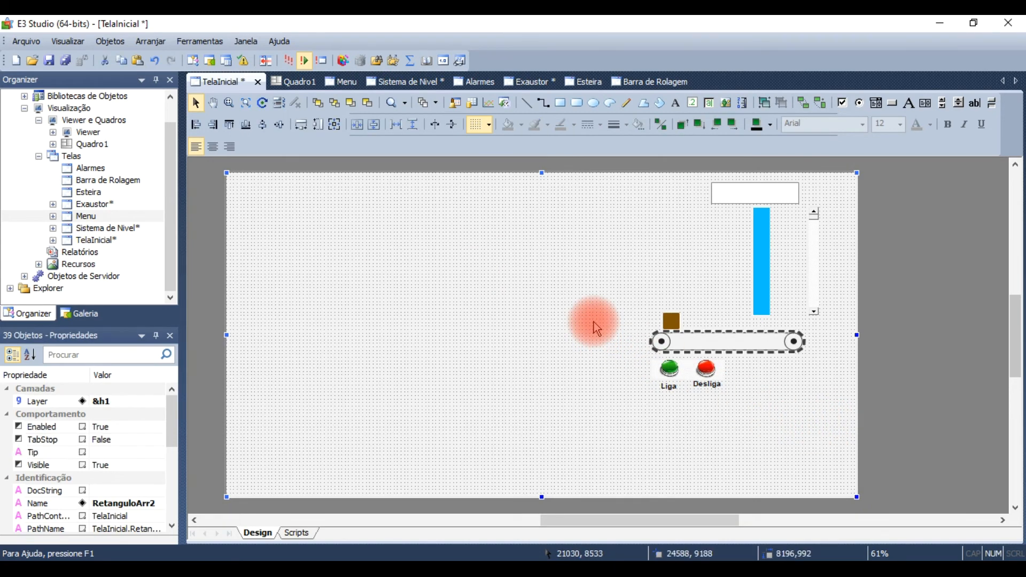
{"action": "left_click", "coordinate": [669, 323]}
{"action": "left_click_drag", "start_coordinate": [620, 286], "coordinate": [830, 415]}
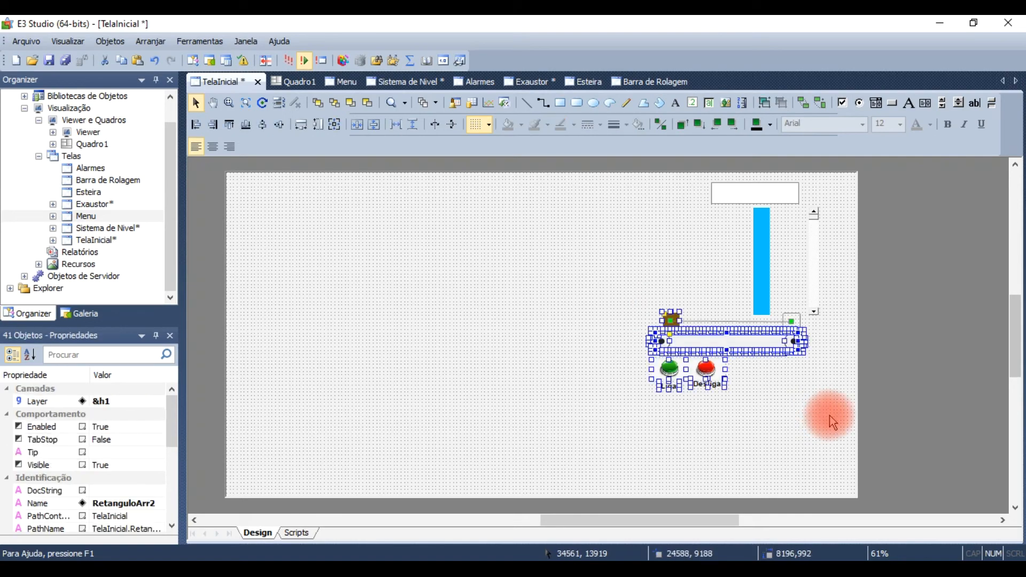
{"action": "key", "text": "Delete"}
Step: Paste the cut conveyor objects onto the Esteira screen and move them toward its middle
{"action": "left_click", "coordinate": [584, 83]}
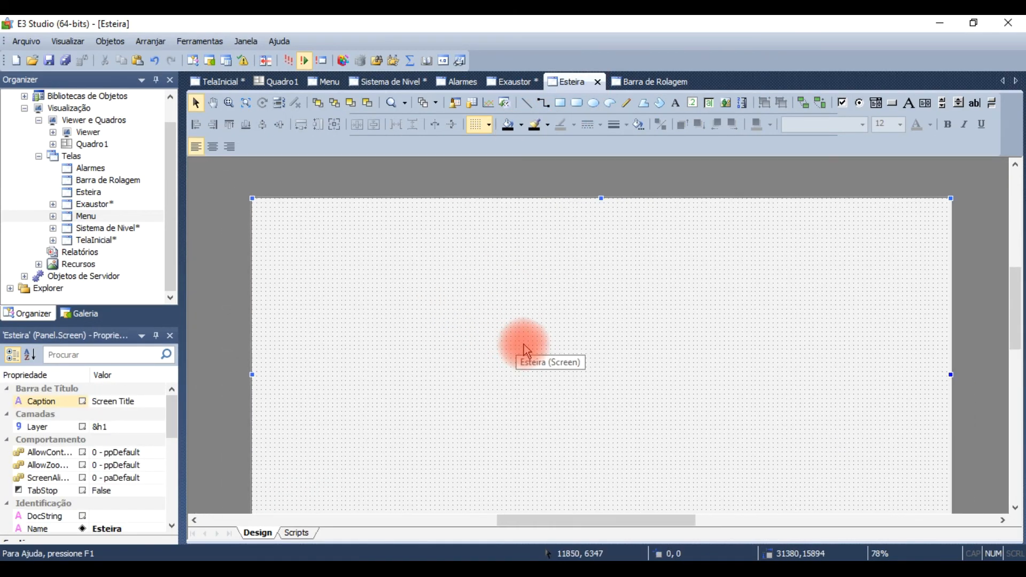
{"action": "scroll", "coordinate": [528, 351], "scroll_direction": "down", "scroll_amount": 1}
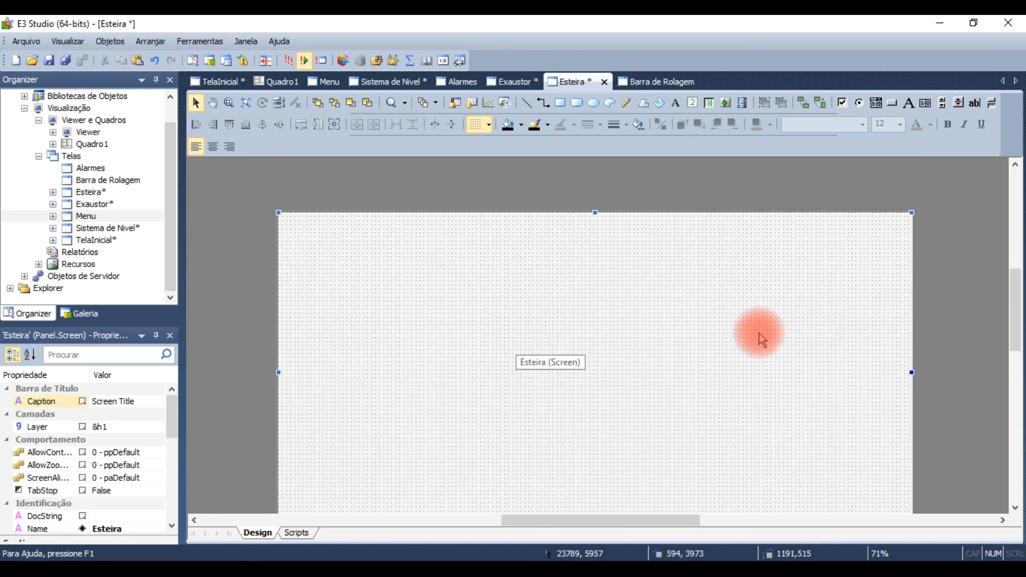
{"action": "key", "text": "ctrl+z"}
{"action": "left_click_drag", "start_coordinate": [361, 258], "coordinate": [571, 369]}
{"action": "left_click", "coordinate": [354, 318]}
Step: Move the white text field, blue level bar and scroll bar from TelaInicial to the Barra de Rolagem screen, near its middle
{"action": "left_click", "coordinate": [661, 85]}
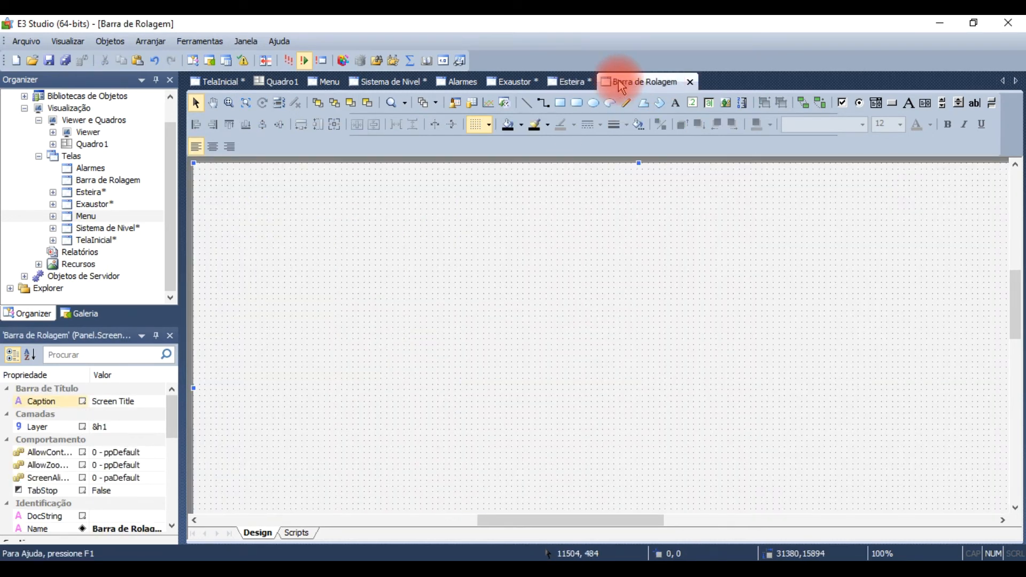
{"action": "left_click", "coordinate": [234, 82]}
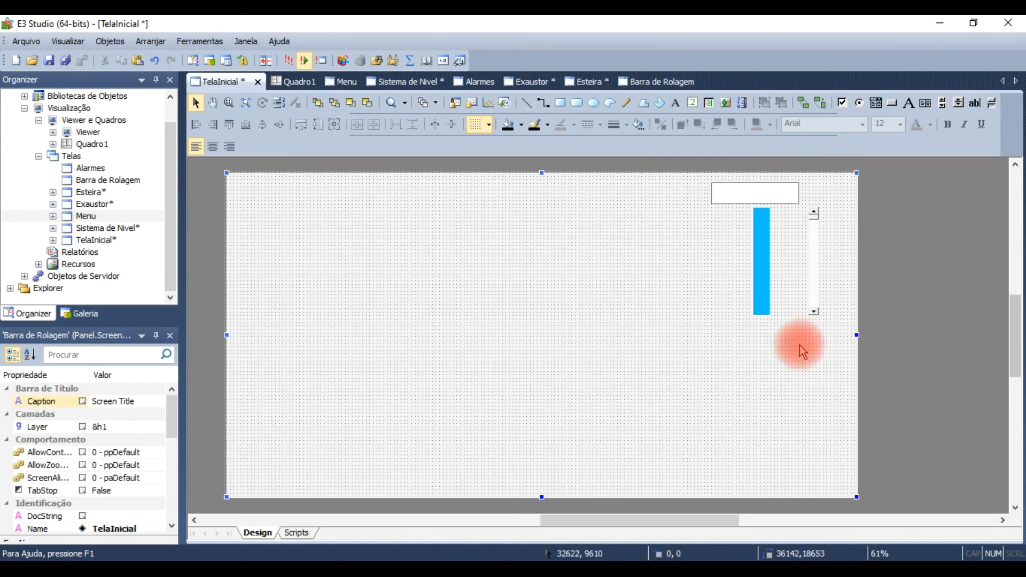
{"action": "left_click_drag", "start_coordinate": [668, 151], "coordinate": [669, 157]}
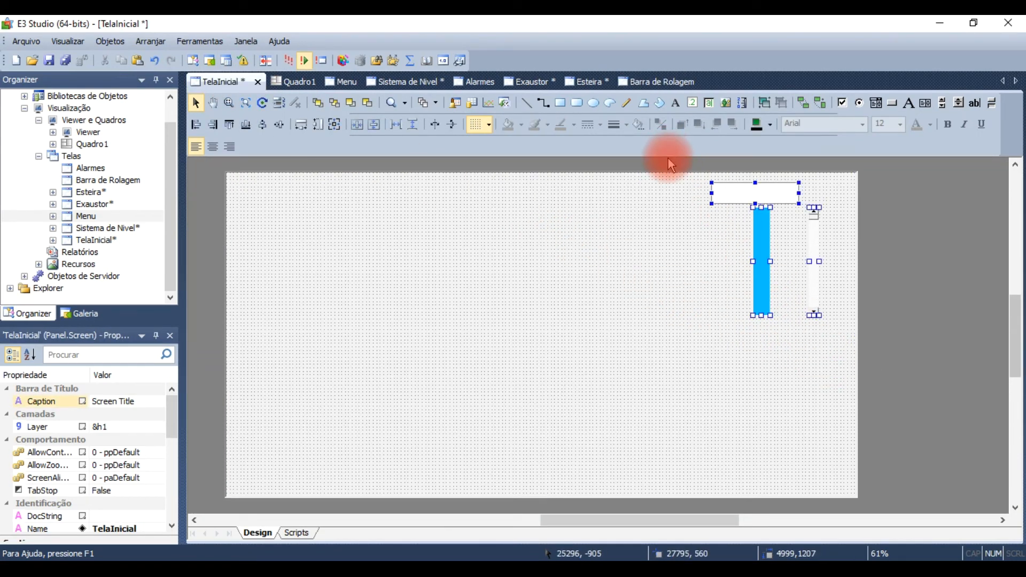
{"action": "key", "text": "ctrl+x"}
{"action": "left_click", "coordinate": [659, 83]}
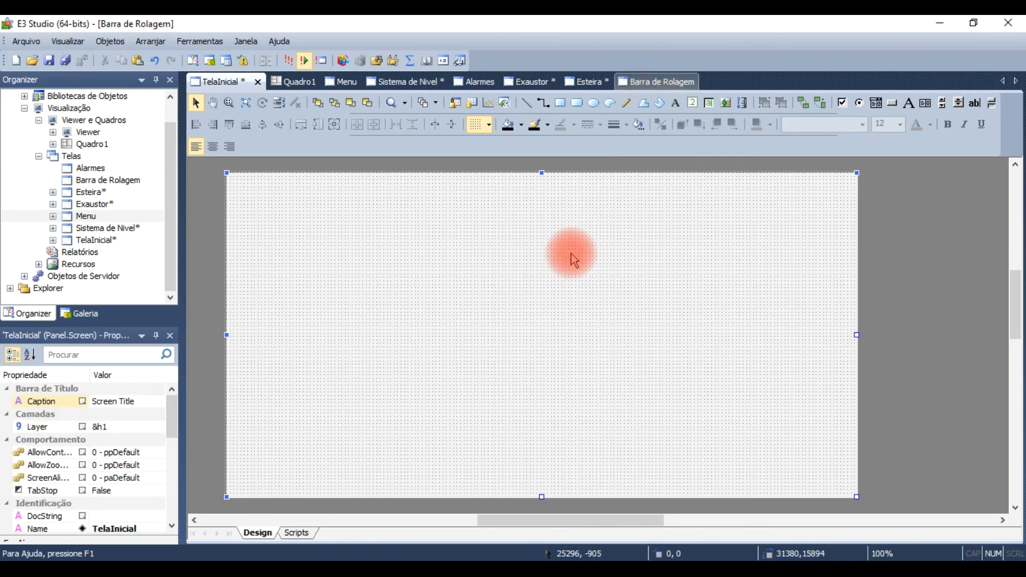
{"action": "scroll", "coordinate": [591, 361], "scroll_direction": "down", "scroll_amount": 2}
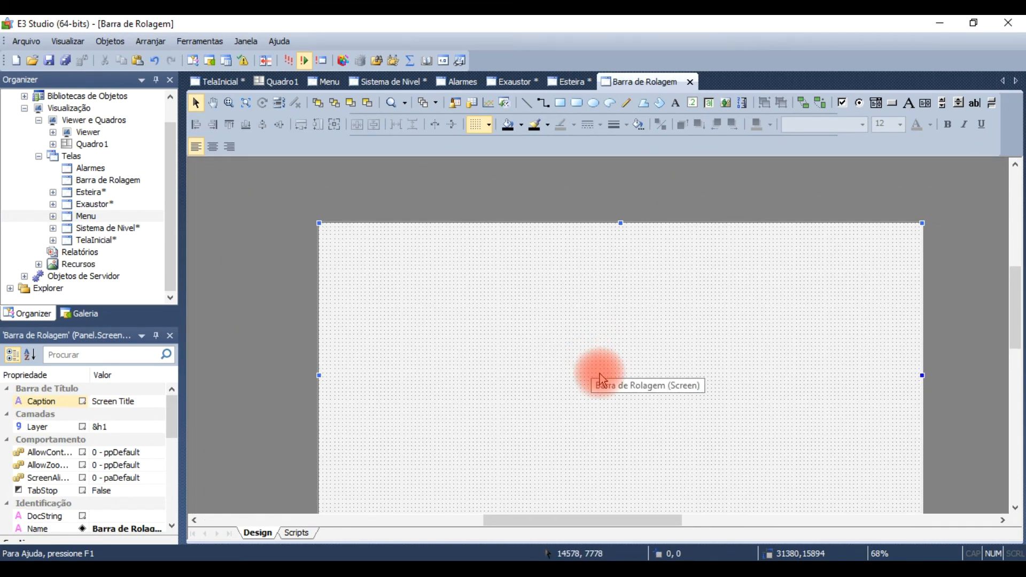
{"action": "key", "text": "ctrl+v"}
{"action": "left_click_drag", "start_coordinate": [372, 291], "coordinate": [625, 387]}
Step: On the Sistema de Nivel screen, shorten the blue reservoir to about 5808 high and raise it to fit within the screen
{"action": "left_click", "coordinate": [392, 79]}
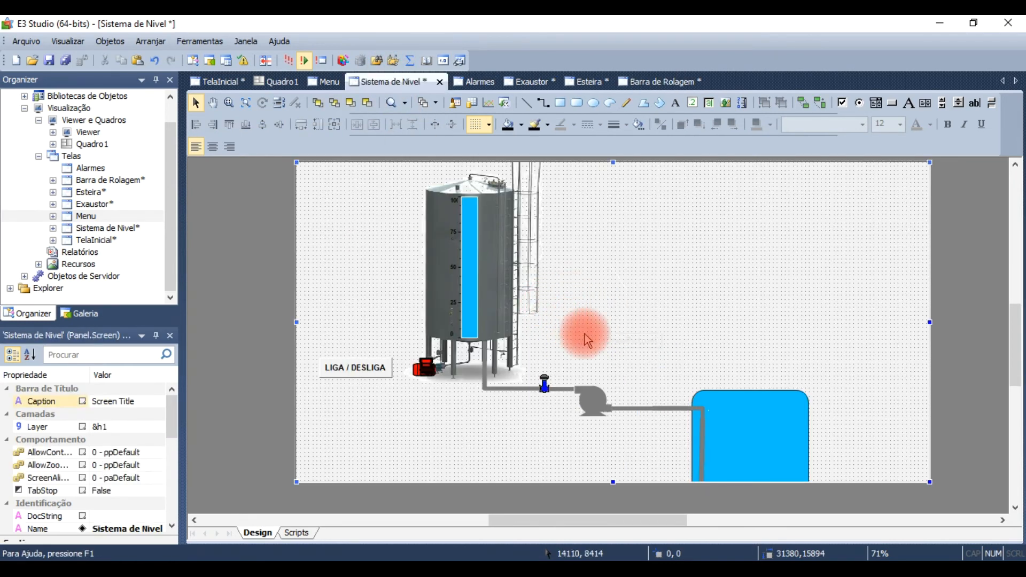
{"action": "left_click", "coordinate": [745, 435]}
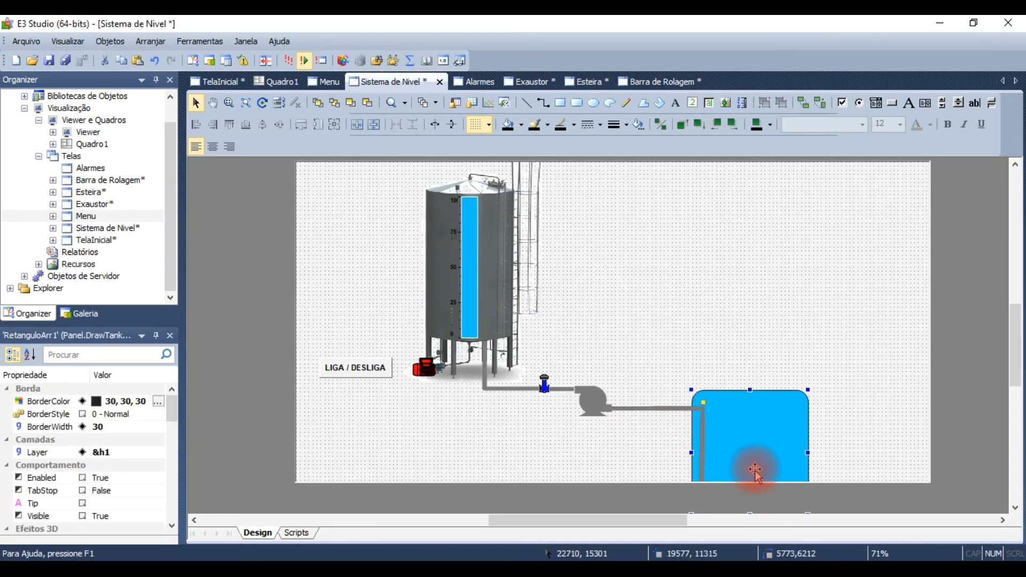
{"action": "left_click_drag", "start_coordinate": [751, 516], "coordinate": [750, 488]}
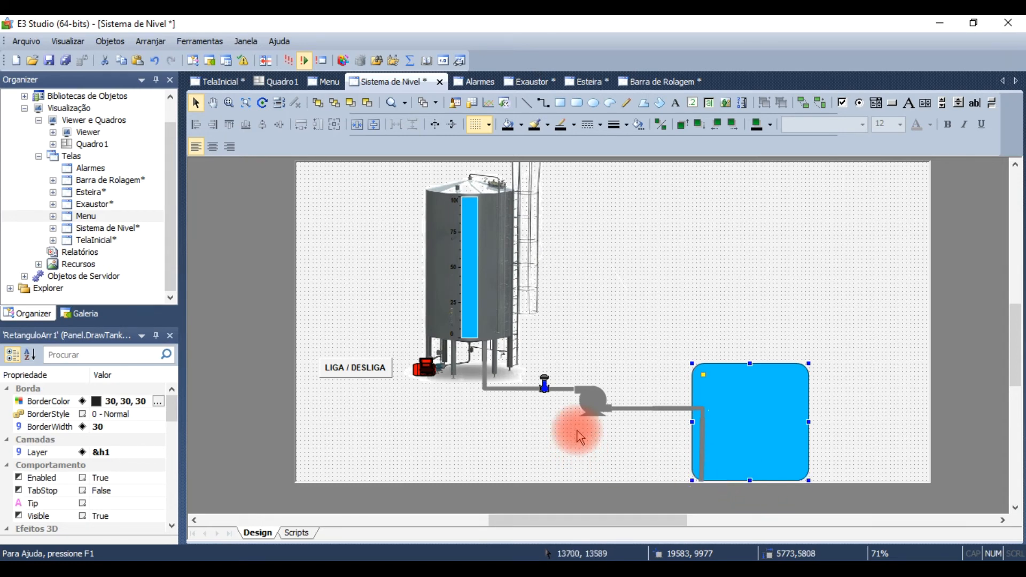
Step: Shorten the vertical pipe inside the blue reservoir to about 2693 high so it ends within the reservoir
{"action": "left_click", "coordinate": [630, 419]}
{"action": "left_click", "coordinate": [657, 409]}
{"action": "left_click", "coordinate": [700, 439]}
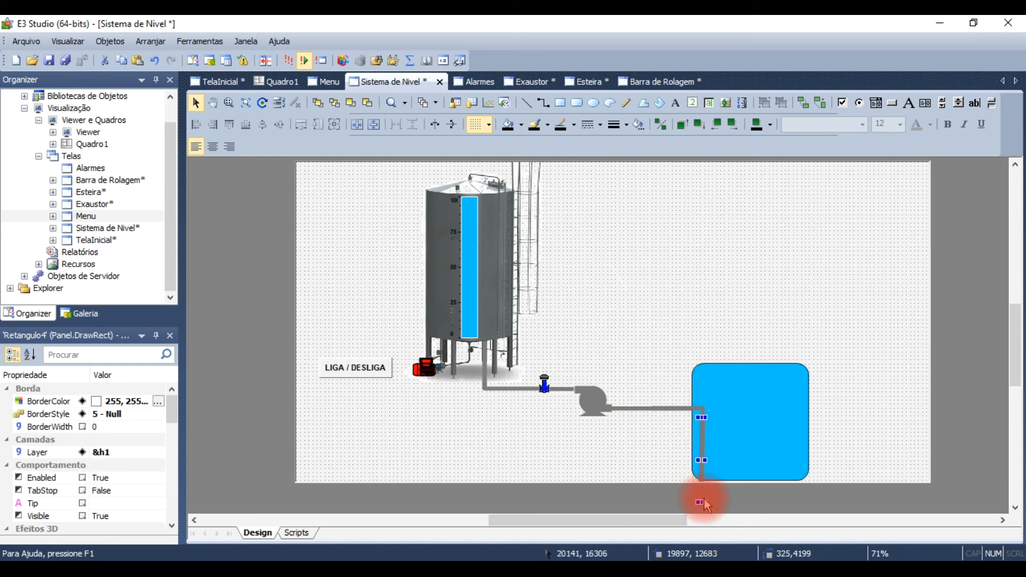
{"action": "left_click_drag", "start_coordinate": [702, 502], "coordinate": [702, 489]}
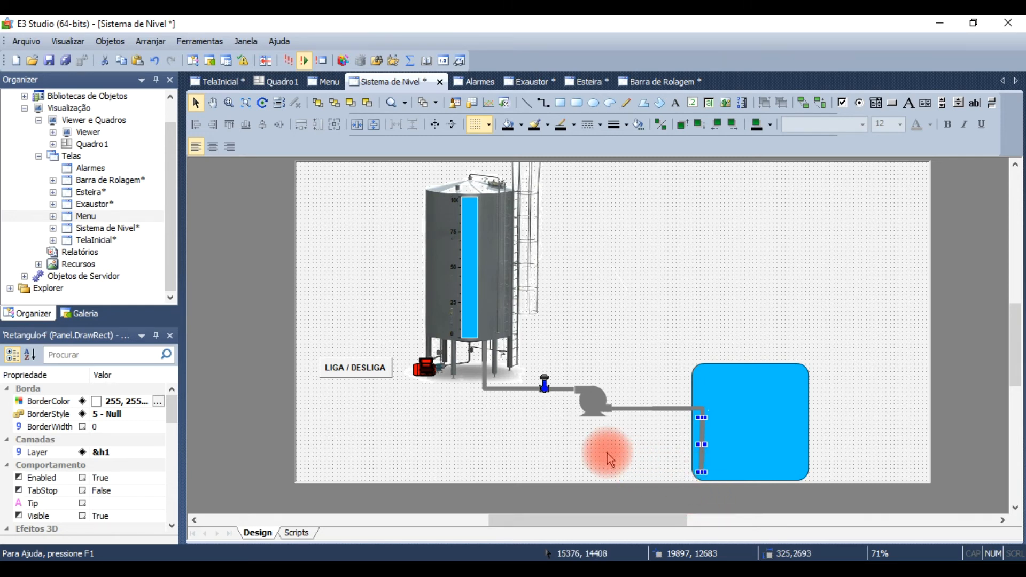
Step: Move the connecting pipes, valve and pump between the tank and the reservoir slightly upward together
{"action": "left_click", "coordinate": [638, 420]}
{"action": "left_click", "coordinate": [636, 410]}
{"action": "left_click", "coordinate": [625, 451]}
{"action": "left_click_drag", "start_coordinate": [637, 451], "coordinate": [538, 371]}
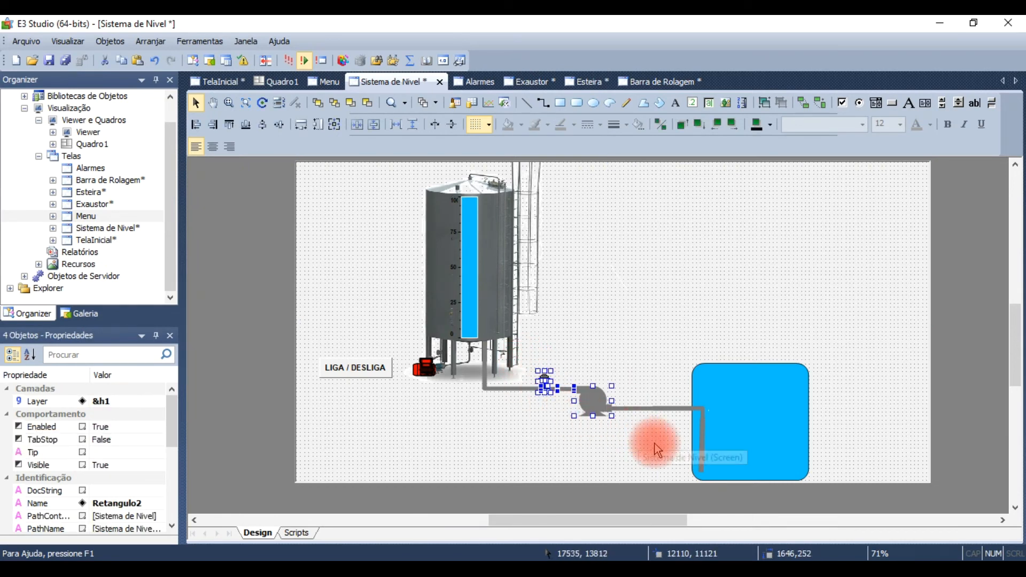
{"action": "left_click_drag", "start_coordinate": [840, 478], "coordinate": [477, 372]}
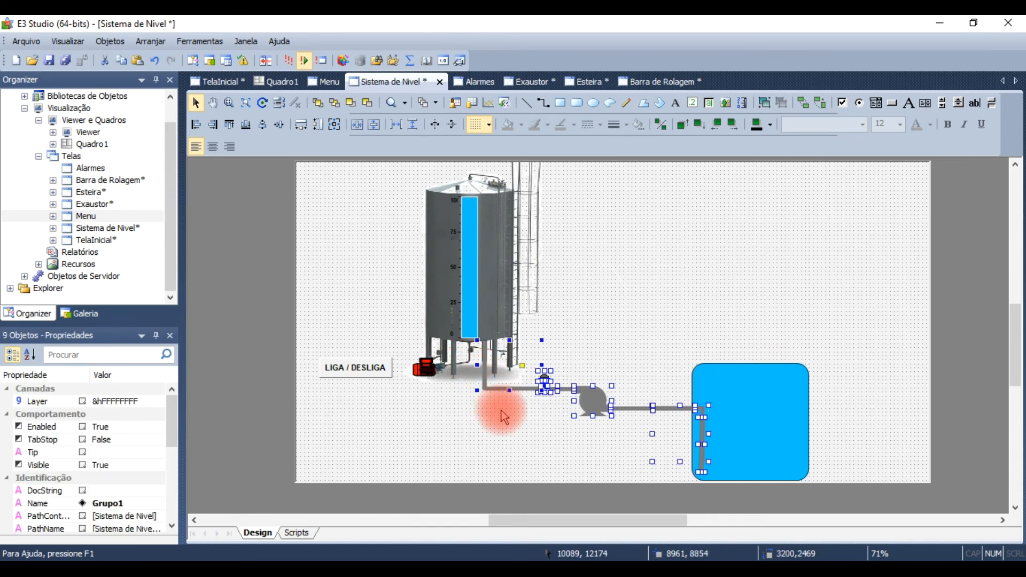
{"action": "key", "text": "Up"}
{"action": "key", "text": "Up"}
{"action": "key", "text": "Up"}
{"action": "key", "text": "Up"}
{"action": "key", "text": "Up"}
{"action": "key", "text": "Up"}
{"action": "key", "text": "Up"}
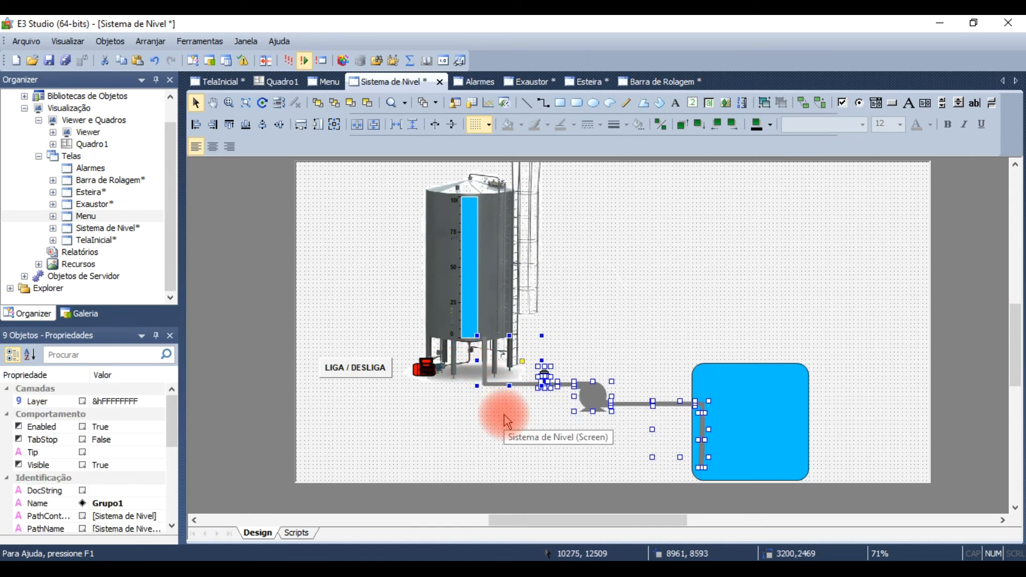
{"action": "key", "text": "Up"}
{"action": "key", "text": "Up"}
{"action": "key", "text": "Up"}
{"action": "key", "text": "Up"}
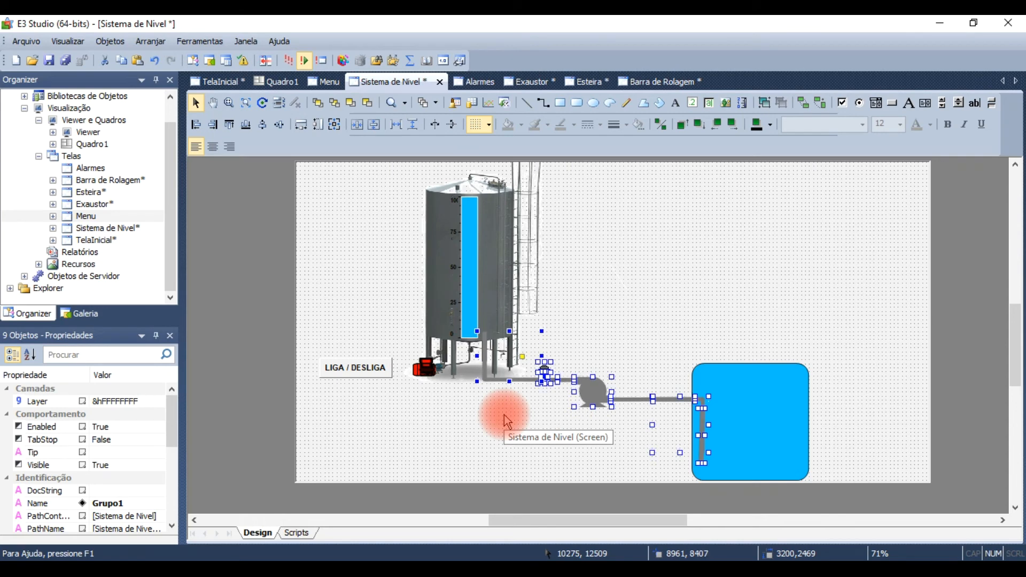
{"action": "left_click", "coordinate": [495, 427]}
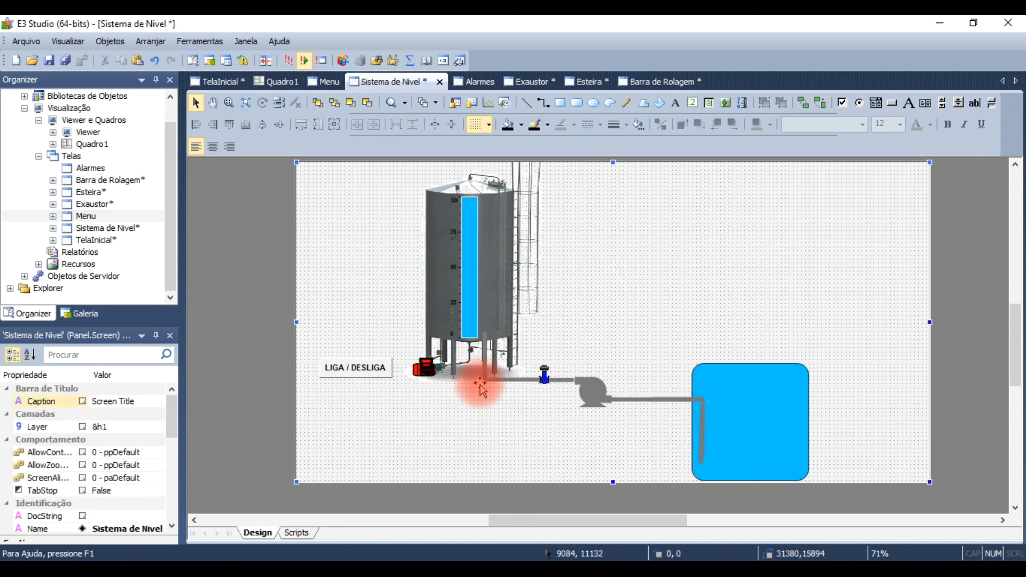
Step: Shorten the tank picture from its upper edge to about 9152 high so it fits within the screen
{"action": "left_click", "coordinate": [484, 365]}
{"action": "left_click", "coordinate": [451, 394]}
{"action": "left_click", "coordinate": [489, 313]}
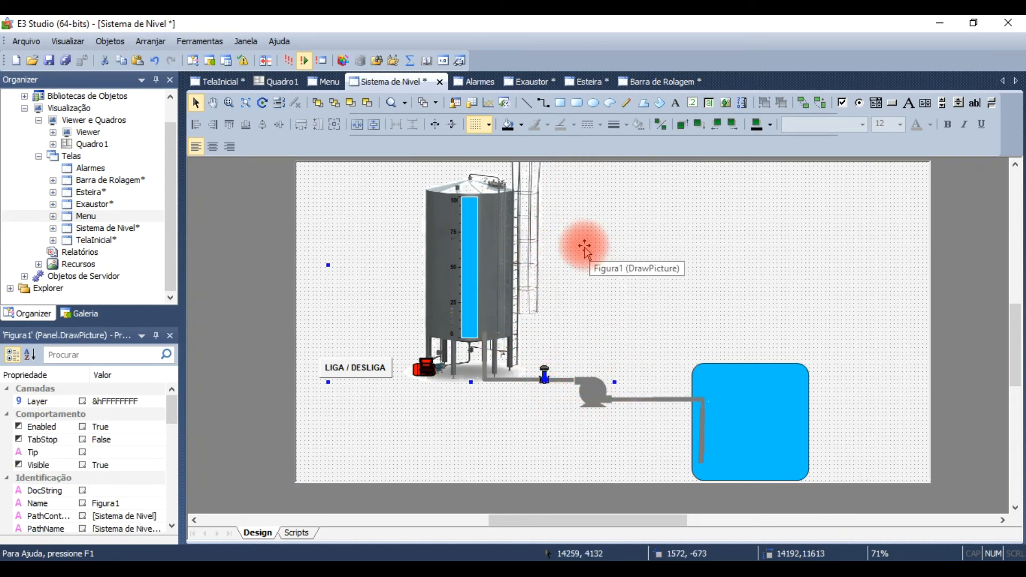
{"action": "scroll", "coordinate": [592, 254], "scroll_direction": "up", "scroll_amount": 4}
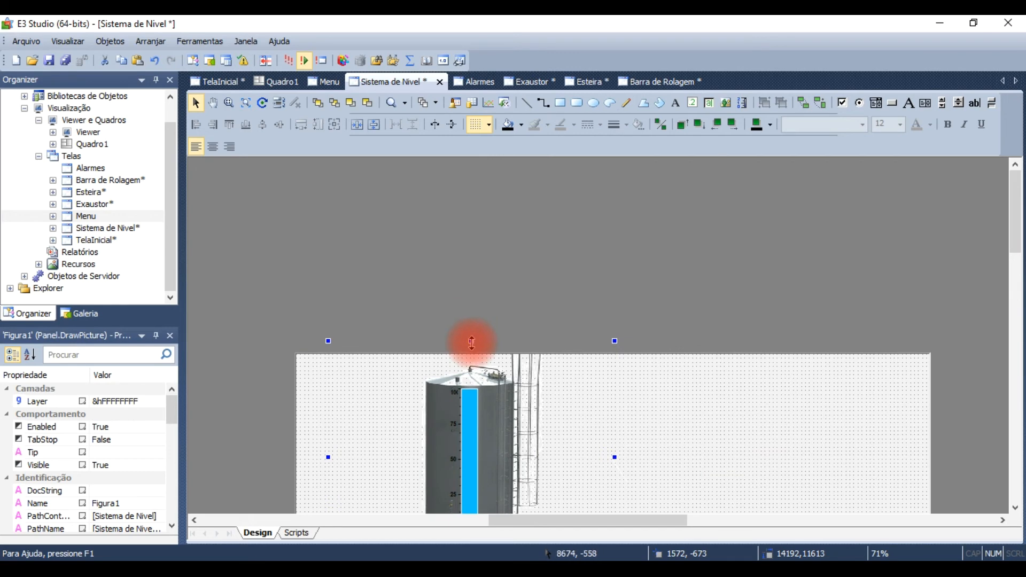
{"action": "left_click_drag", "start_coordinate": [471, 341], "coordinate": [513, 407]}
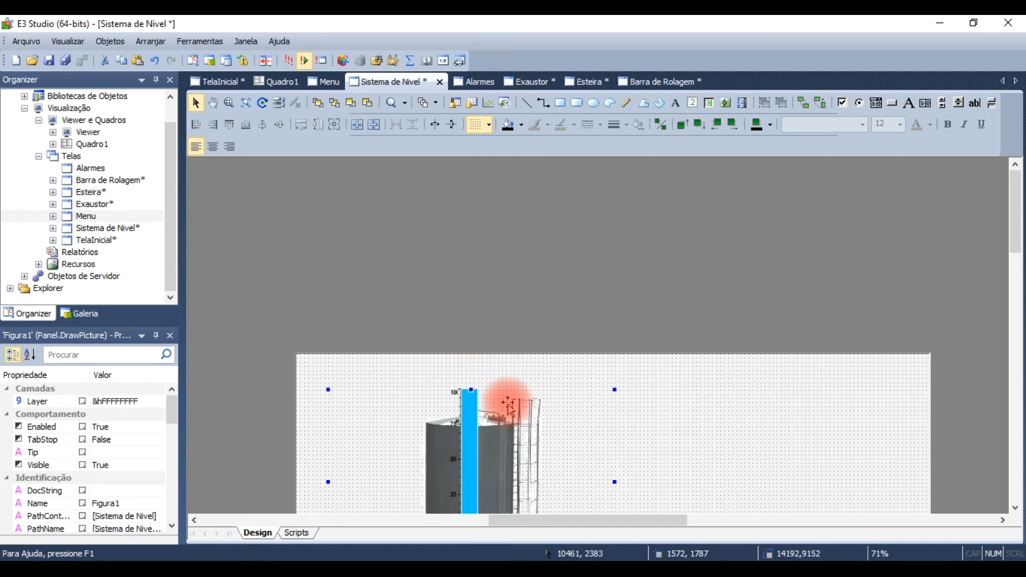
{"action": "scroll", "coordinate": [588, 374], "scroll_direction": "down", "scroll_amount": 5}
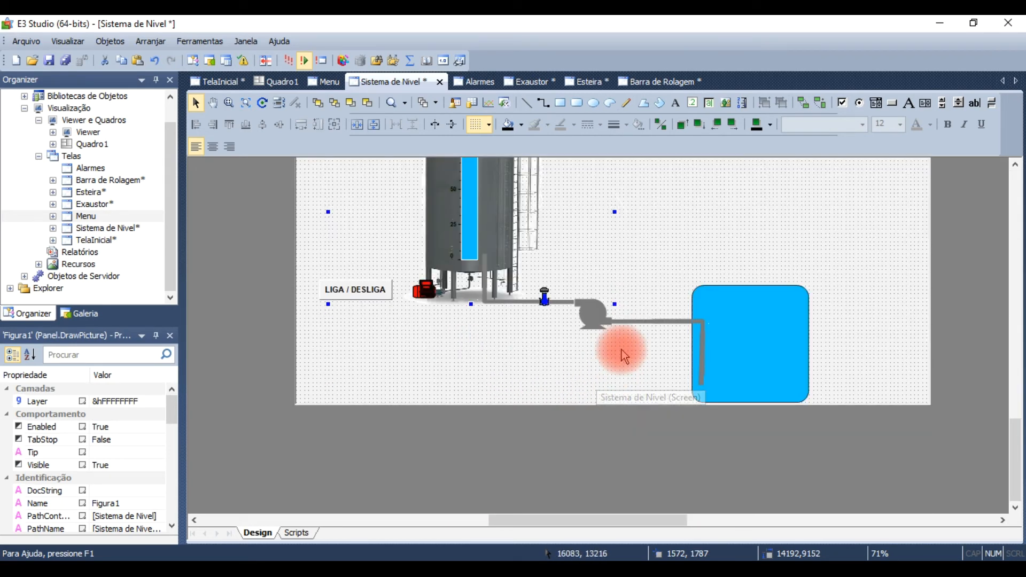
{"action": "scroll", "coordinate": [568, 360], "scroll_direction": "down", "scroll_amount": 2}
{"action": "scroll", "coordinate": [568, 361], "scroll_direction": "up", "scroll_amount": 7}
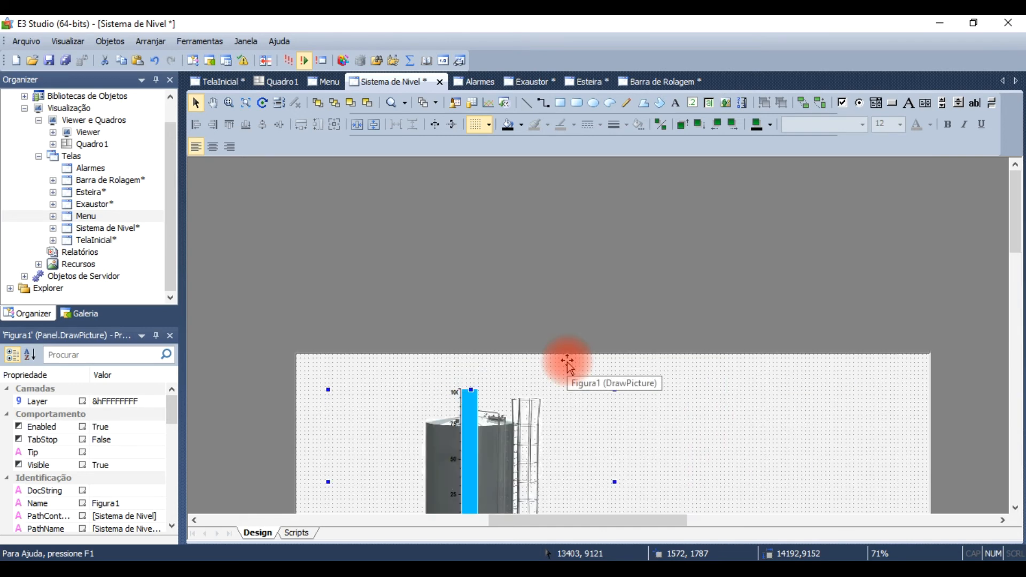
Step: Shorten both overlapping blue level bars on the tank from their upper edge to about 5540 high
{"action": "scroll", "coordinate": [568, 361], "scroll_direction": "down", "scroll_amount": 2}
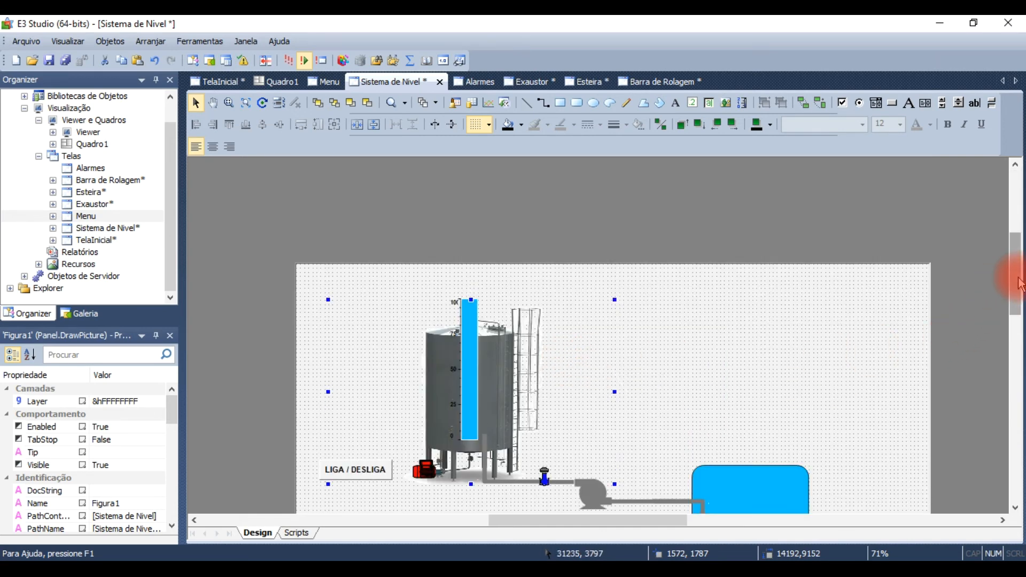
{"action": "left_click_drag", "start_coordinate": [1019, 309], "coordinate": [1018, 327]}
{"action": "left_click", "coordinate": [473, 362]}
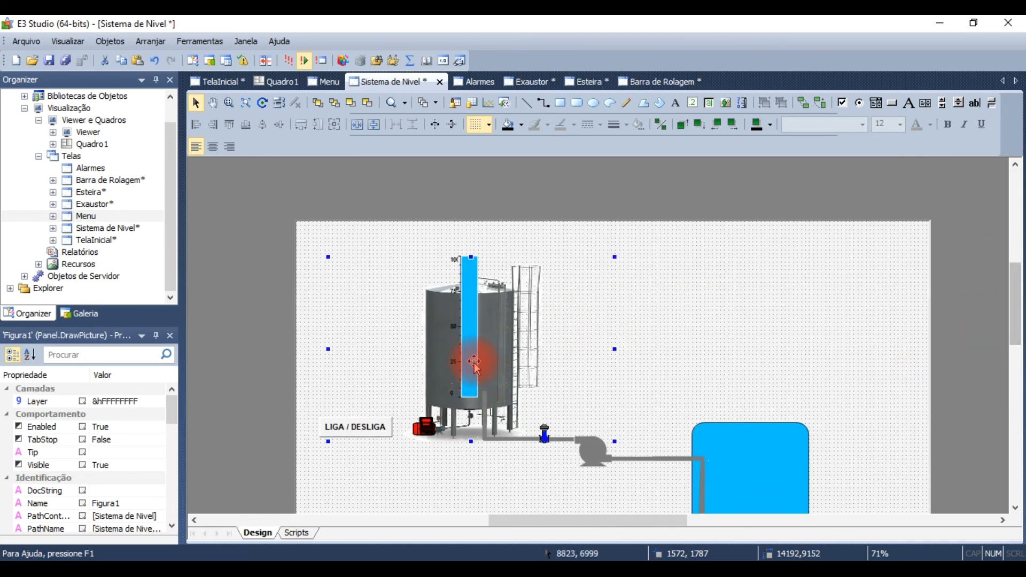
{"action": "left_click_drag", "start_coordinate": [469, 256], "coordinate": [469, 278]}
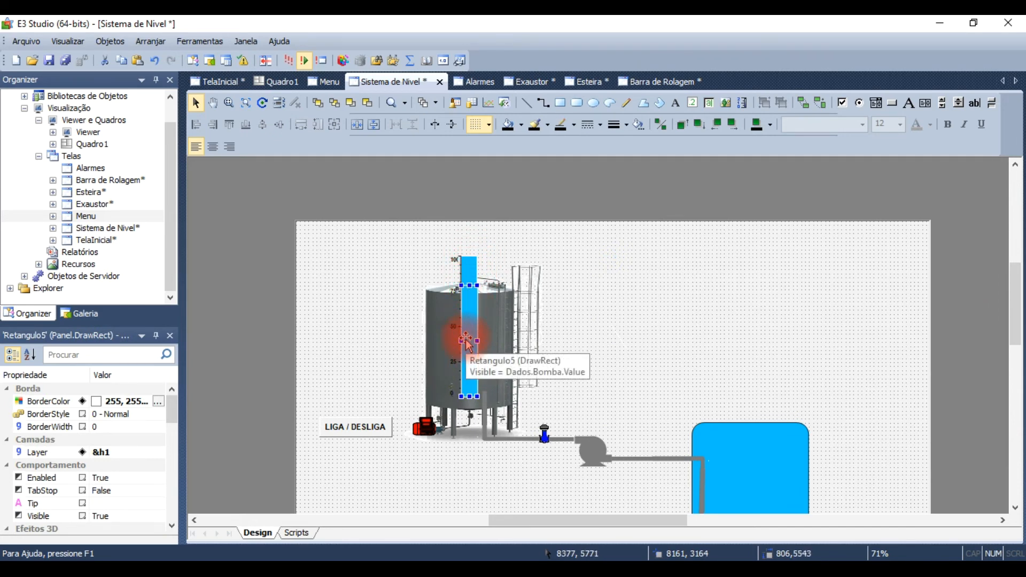
{"action": "left_click", "coordinate": [472, 268]}
{"action": "left_click", "coordinate": [472, 263]}
{"action": "left_click_drag", "start_coordinate": [470, 255], "coordinate": [472, 282]}
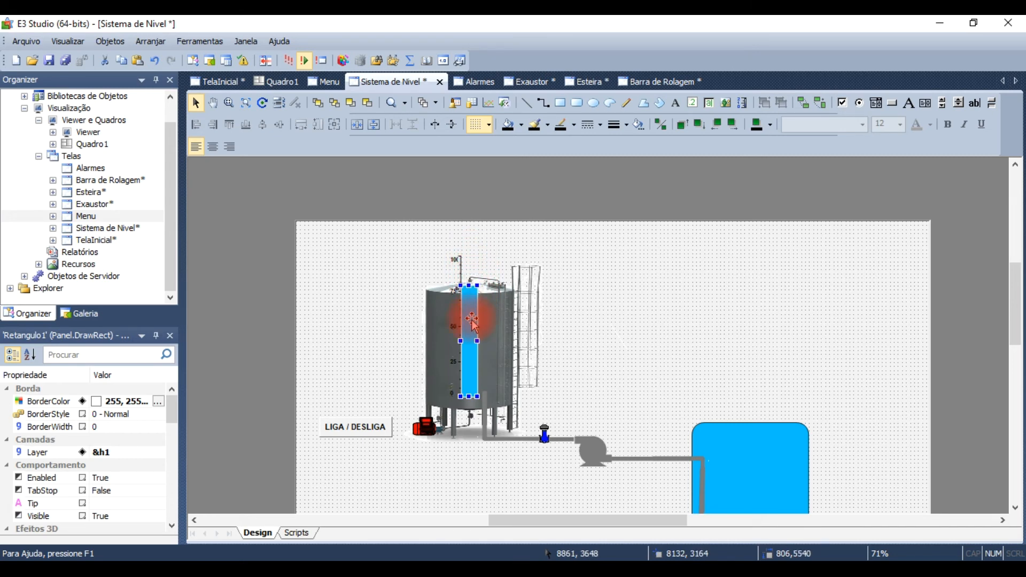
Step: Shorten the level scale to about 5540 high and lower it with both blue bars to fit on the tank body
{"action": "left_click", "coordinate": [463, 268]}
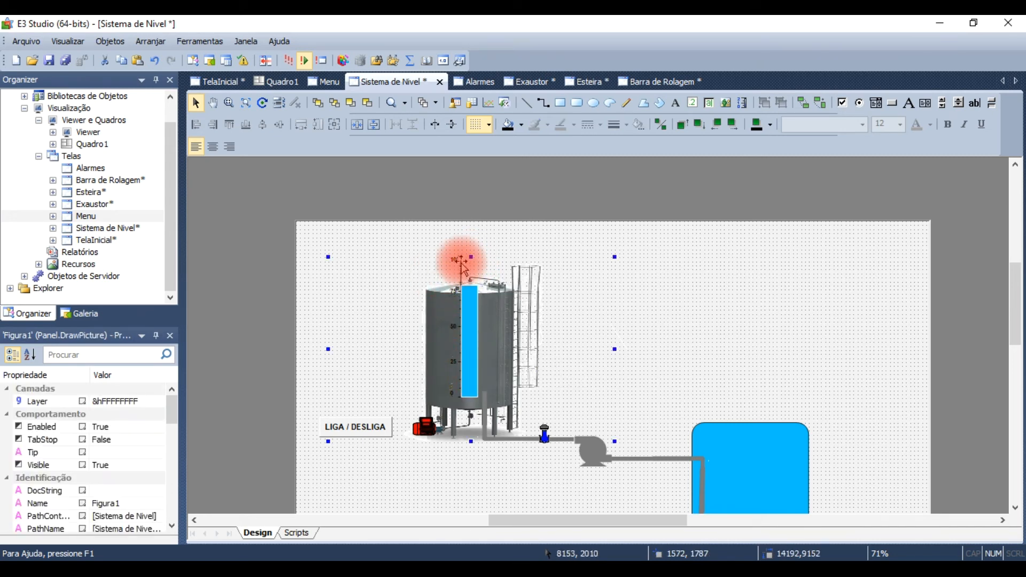
{"action": "left_click", "coordinate": [458, 270]}
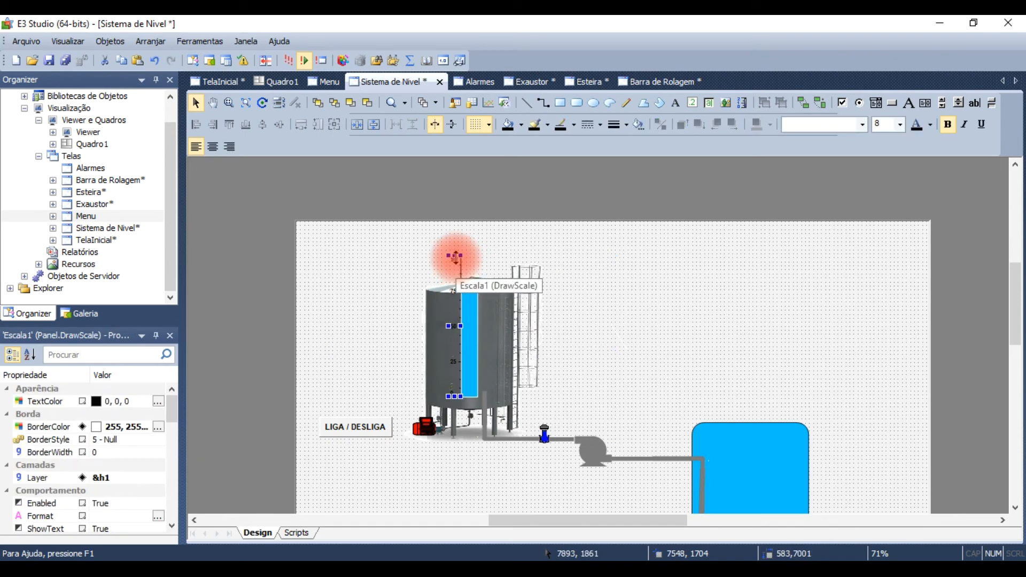
{"action": "left_click_drag", "start_coordinate": [455, 256], "coordinate": [455, 279]}
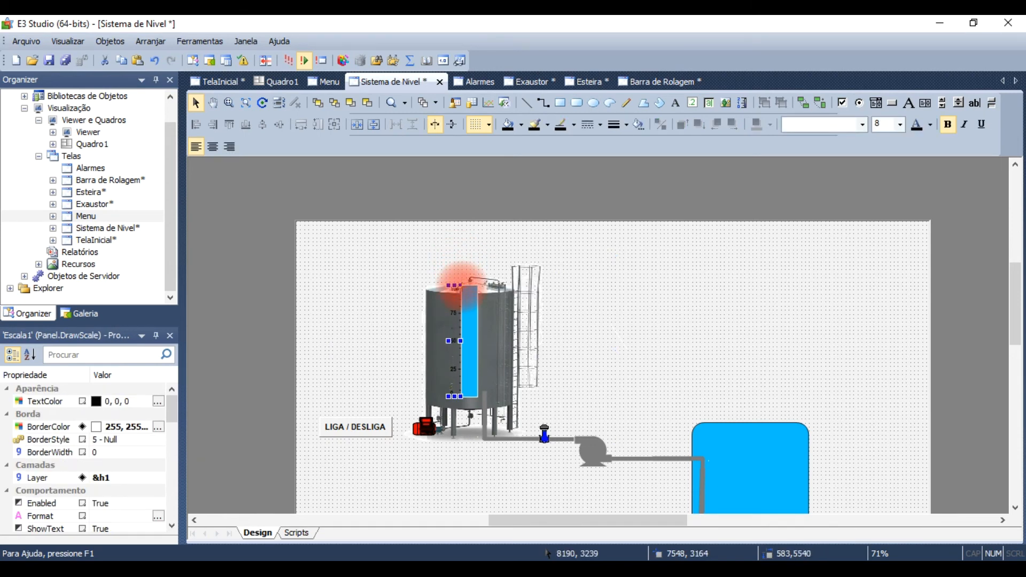
{"action": "left_click_drag", "start_coordinate": [422, 249], "coordinate": [493, 434]}
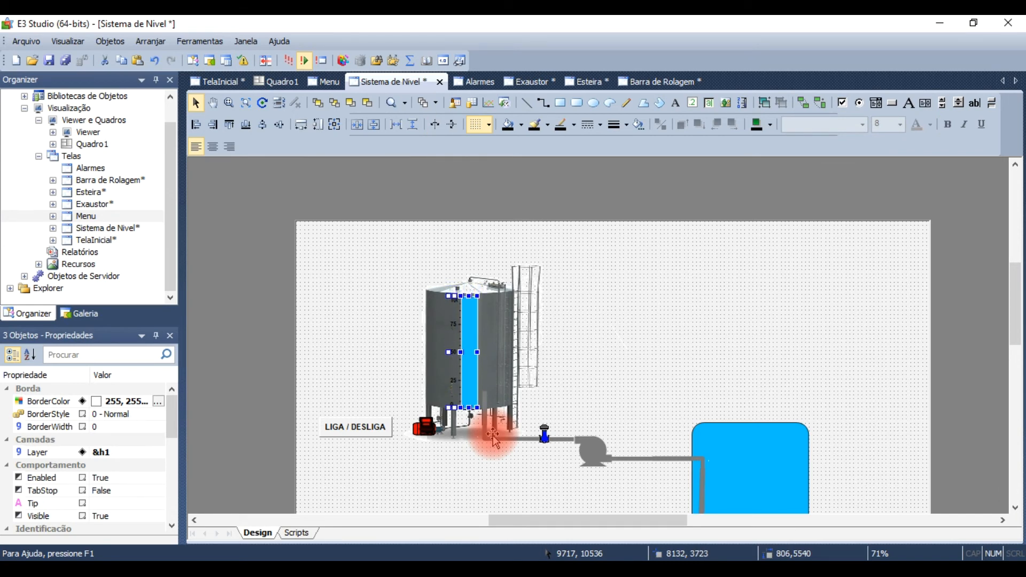
{"action": "left_click", "coordinate": [610, 365]}
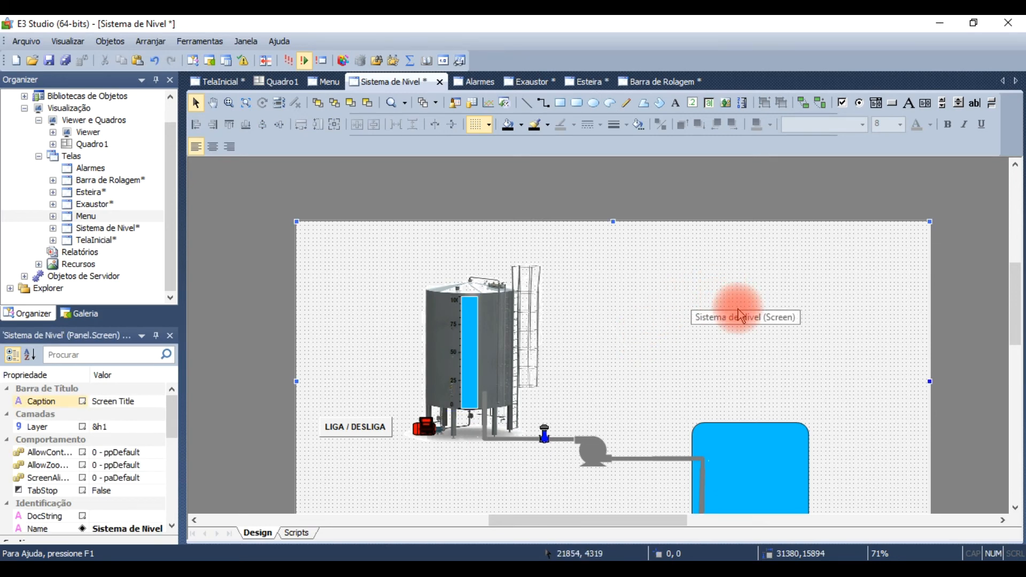
Step: Lower the blue reservoir's upper edge slightly and extend the vertical pipe inside it toward the bottom
{"action": "left_click_drag", "start_coordinate": [1015, 324], "coordinate": [1019, 342]}
{"action": "left_click", "coordinate": [724, 440]}
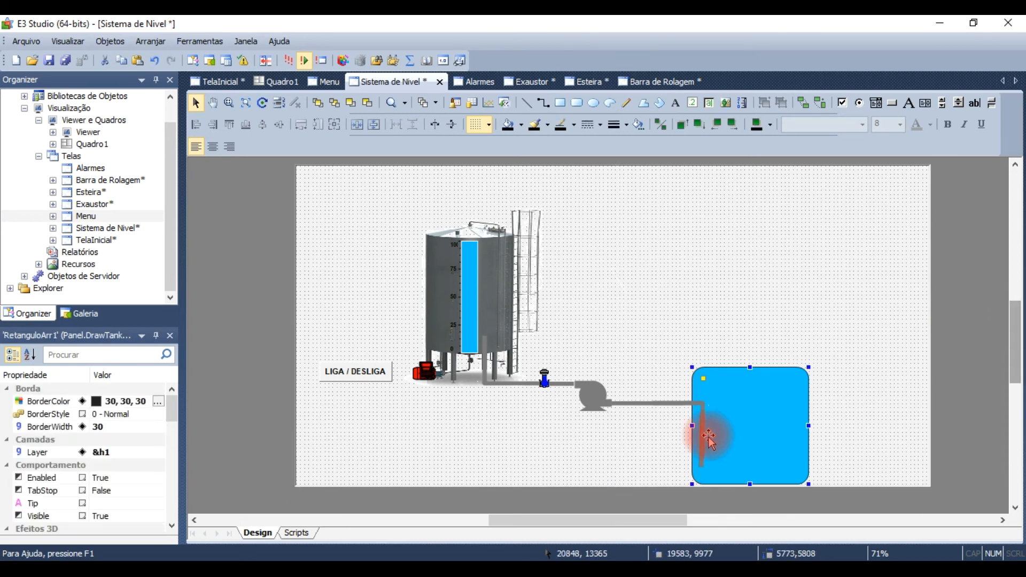
{"action": "left_click_drag", "start_coordinate": [749, 365], "coordinate": [749, 381]}
{"action": "left_click", "coordinate": [703, 466]}
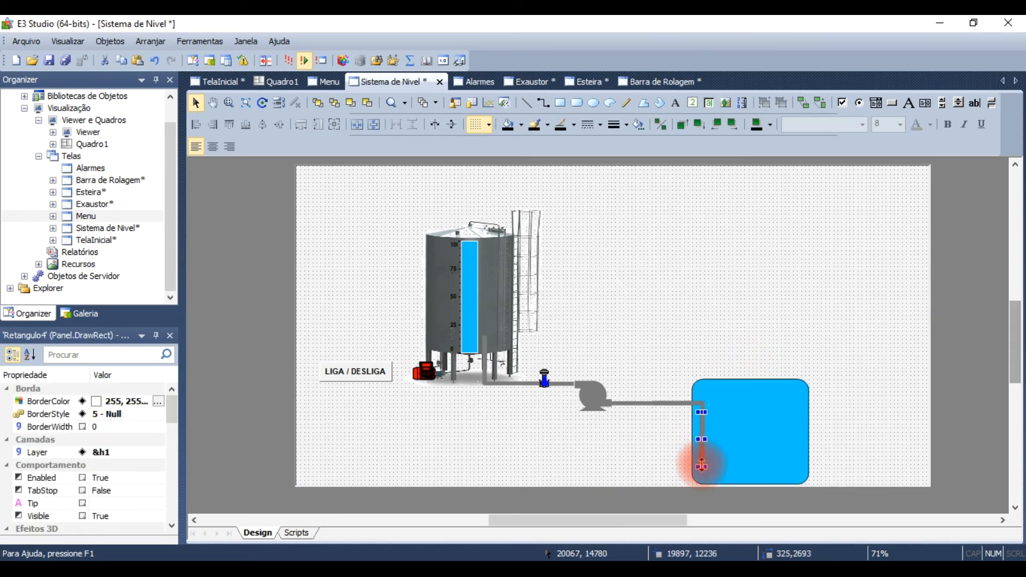
{"action": "left_click_drag", "start_coordinate": [702, 466], "coordinate": [702, 476]}
{"action": "left_click", "coordinate": [665, 310]}
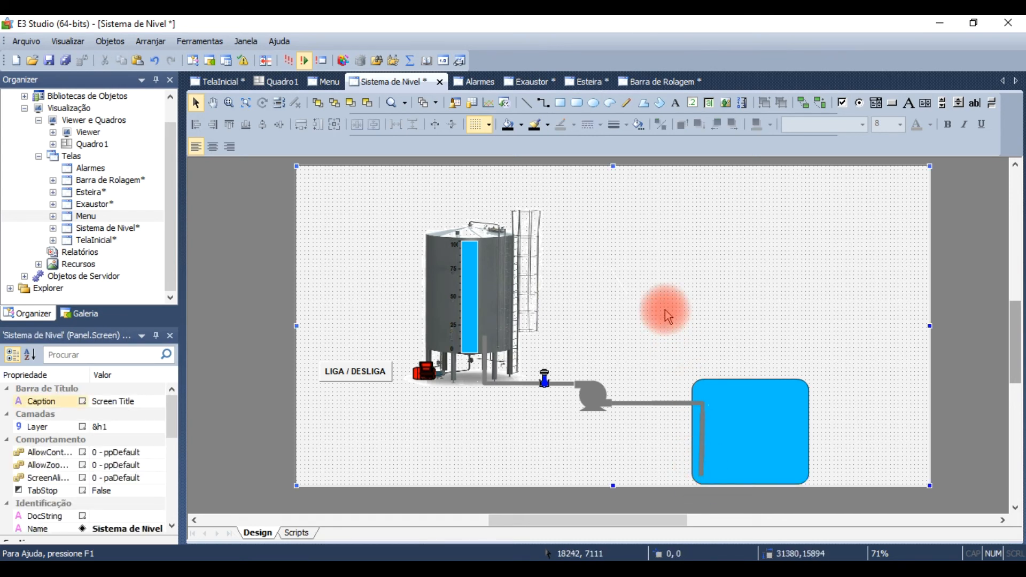
Step: Run the application to check the Sistema de Nivel screen in E3 Viewer and close the viewer
{"action": "left_click", "coordinate": [288, 61]}
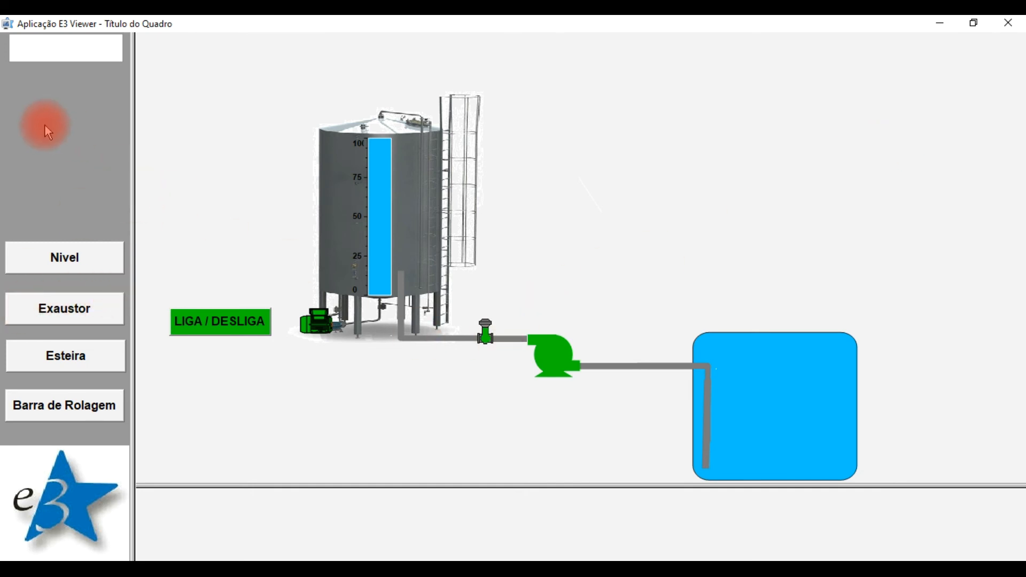
{"action": "left_click", "coordinate": [1009, 23]}
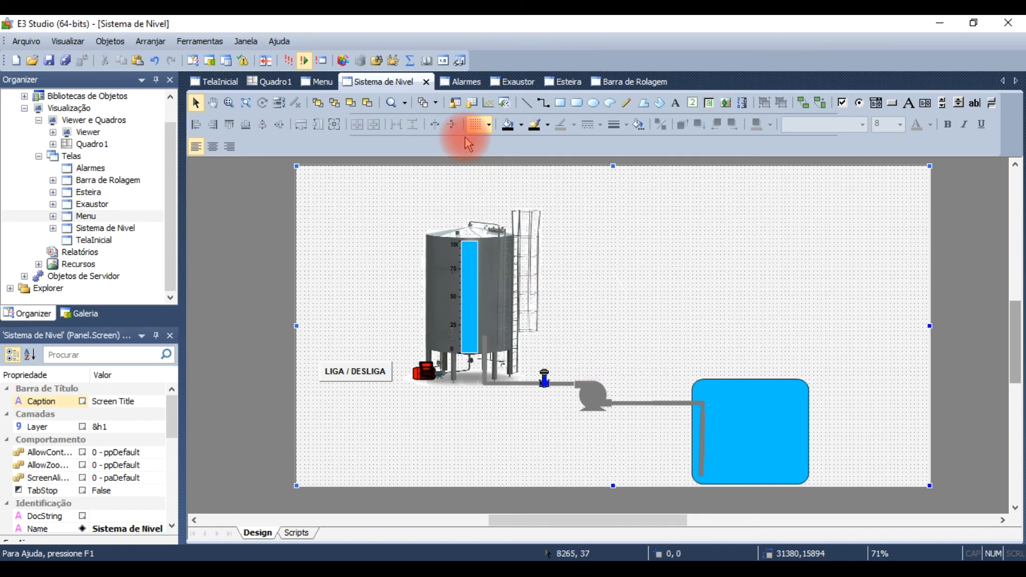
{"action": "left_click", "coordinate": [974, 550]}
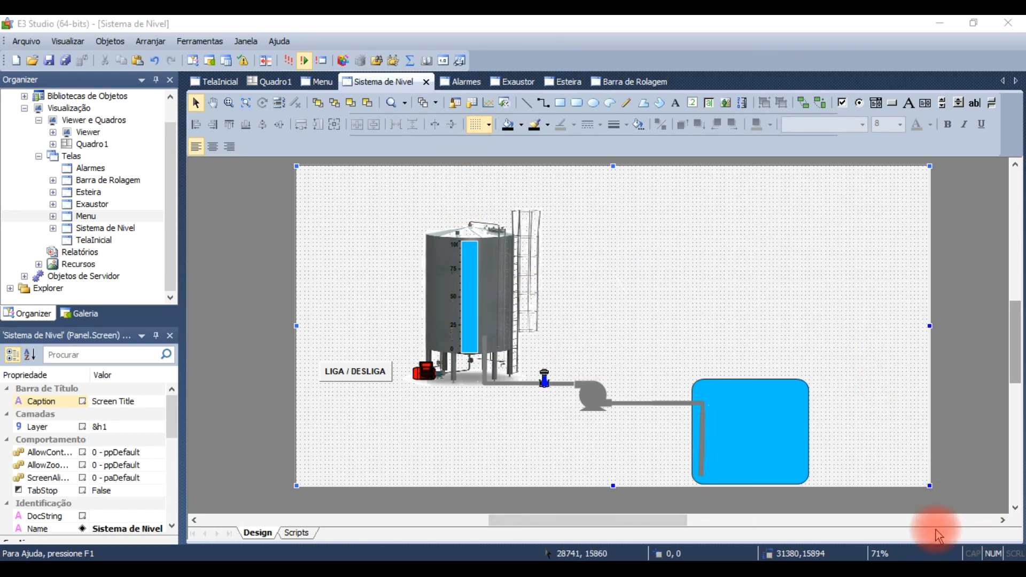
Step: On the Menu screen, set the upper text field's foreground fill to dark gray 90, 90, 90
{"action": "left_click", "coordinate": [319, 81]}
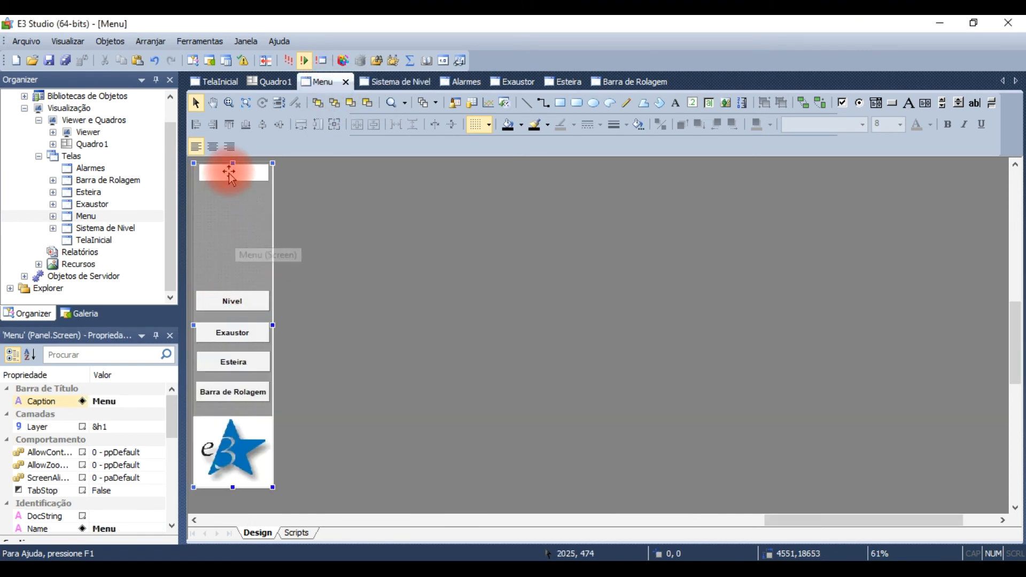
{"action": "left_click", "coordinate": [230, 174]}
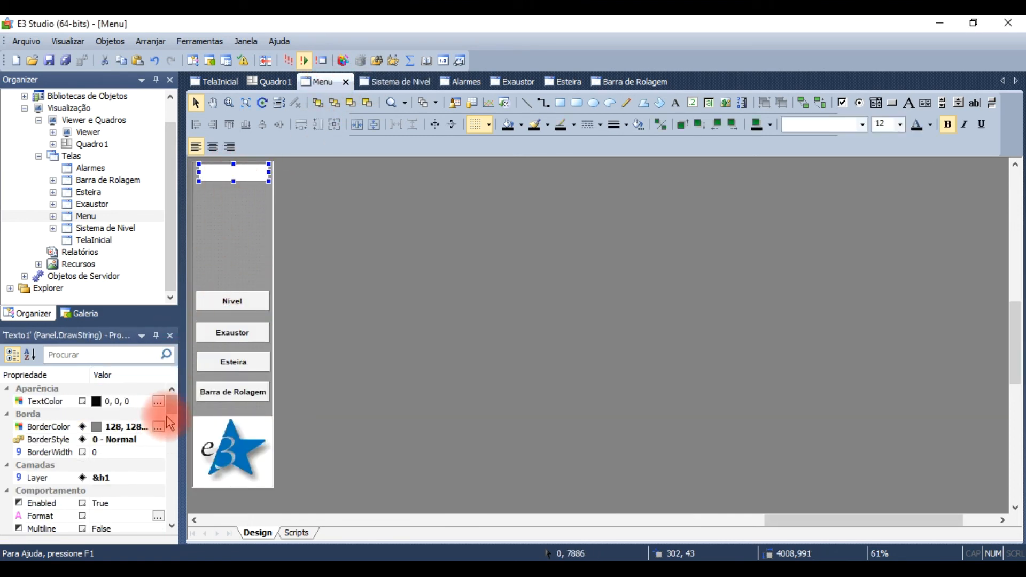
{"action": "left_click_drag", "start_coordinate": [173, 409], "coordinate": [170, 481]}
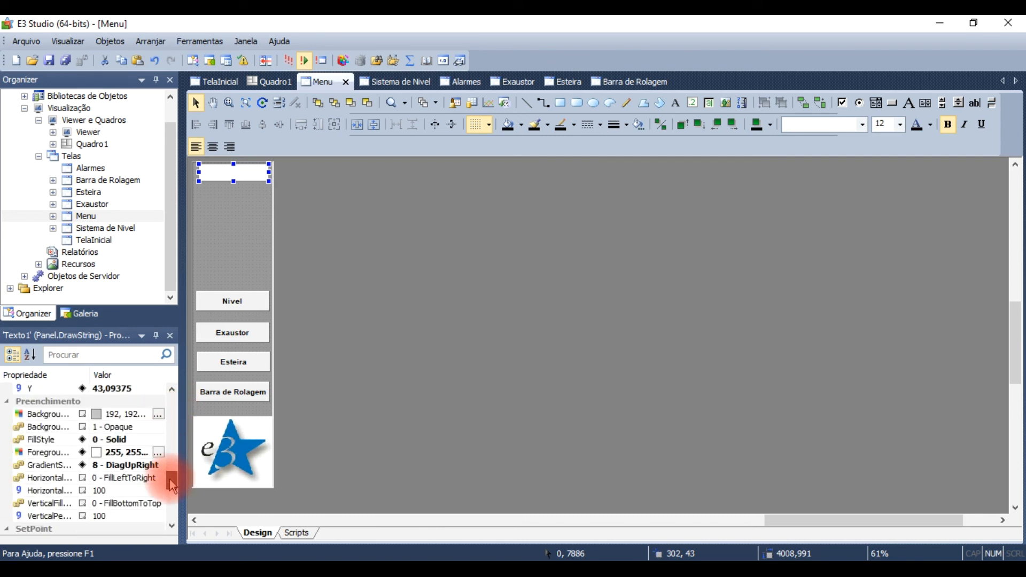
{"action": "left_click", "coordinate": [159, 452]}
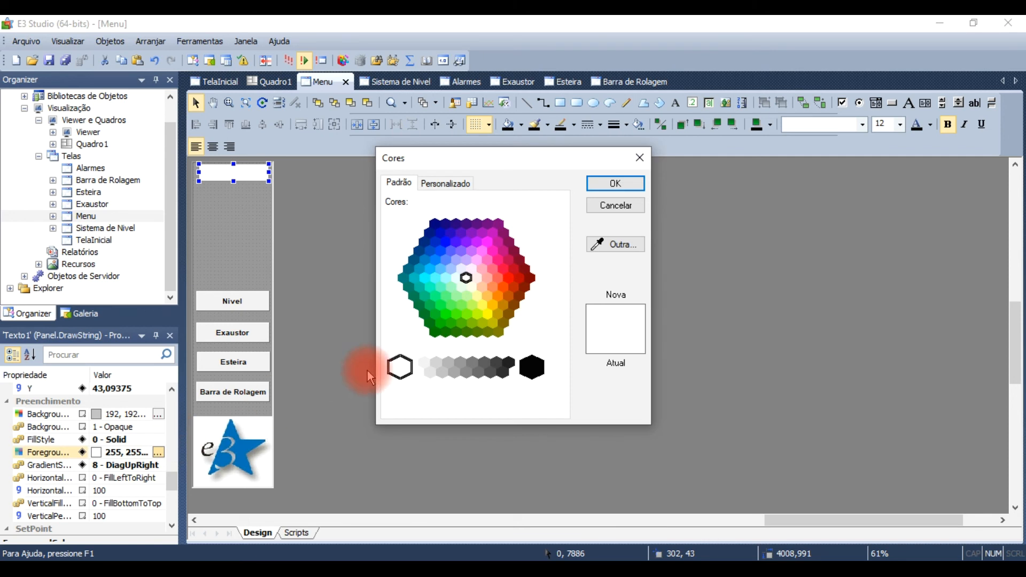
{"action": "left_click", "coordinate": [488, 367]}
{"action": "left_click", "coordinate": [608, 183]}
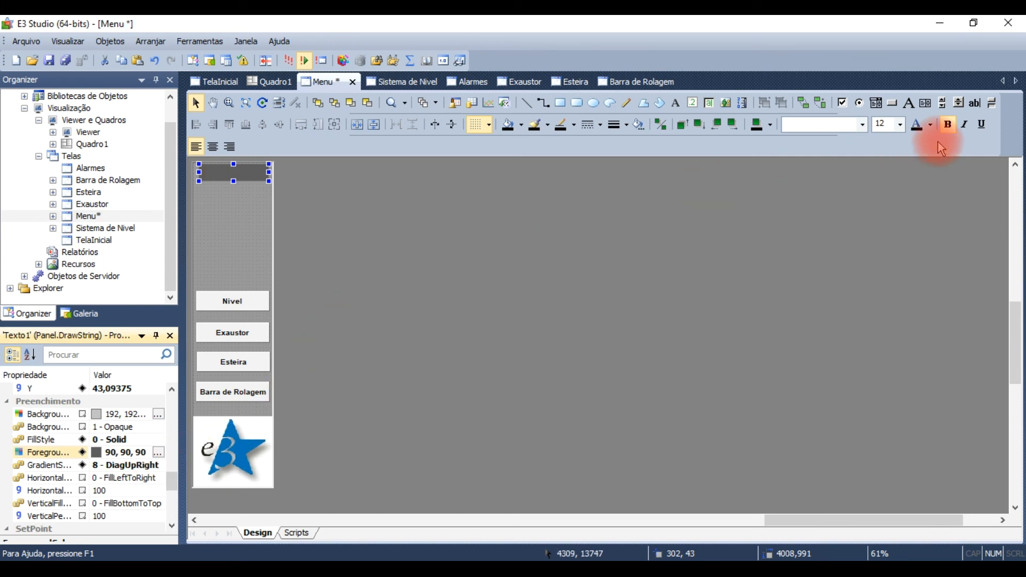
Step: Set the Menu text field's text color to white and its font to Arial
{"action": "left_click", "coordinate": [931, 126]}
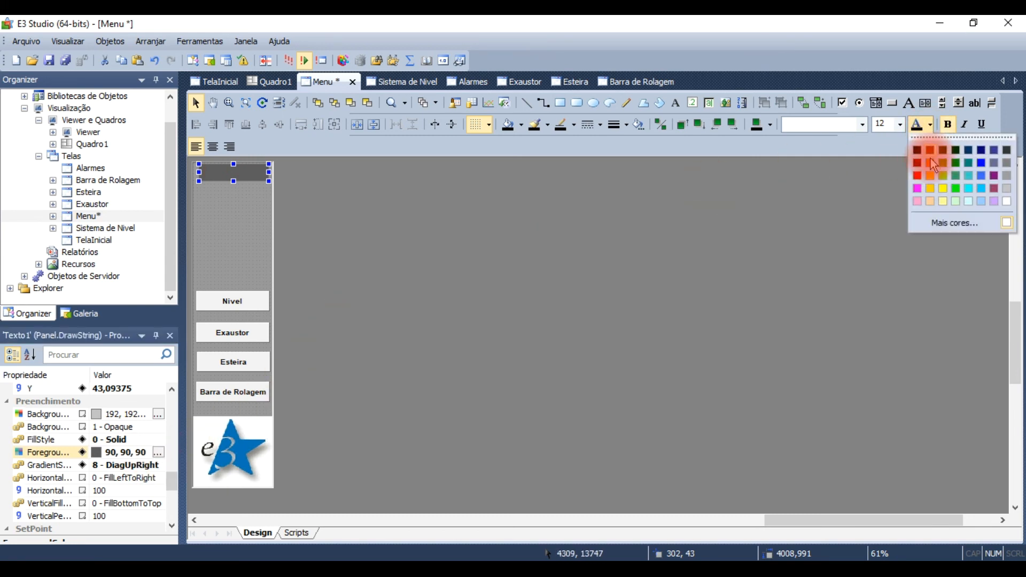
{"action": "left_click", "coordinate": [1008, 202]}
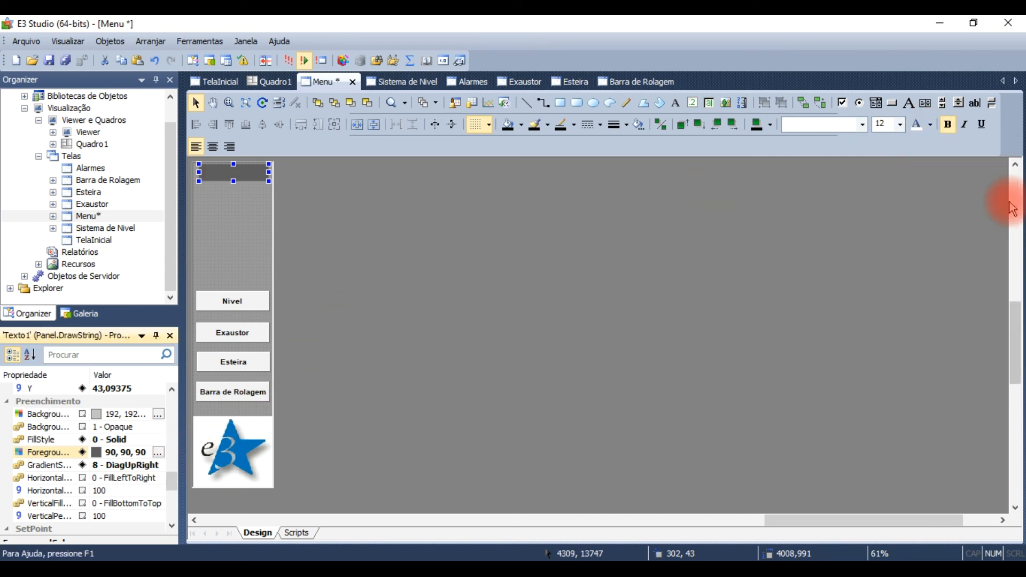
{"action": "left_click", "coordinate": [845, 124]}
{"action": "type", "text": "arial"}
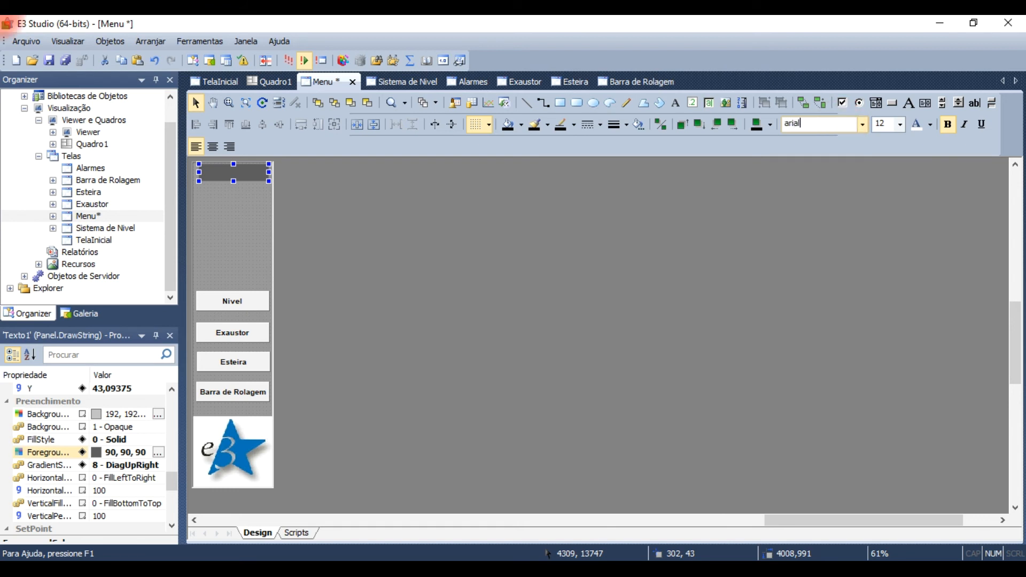
Step: Center the text alignment of the Menu's upper text field
{"action": "left_click", "coordinate": [213, 148]}
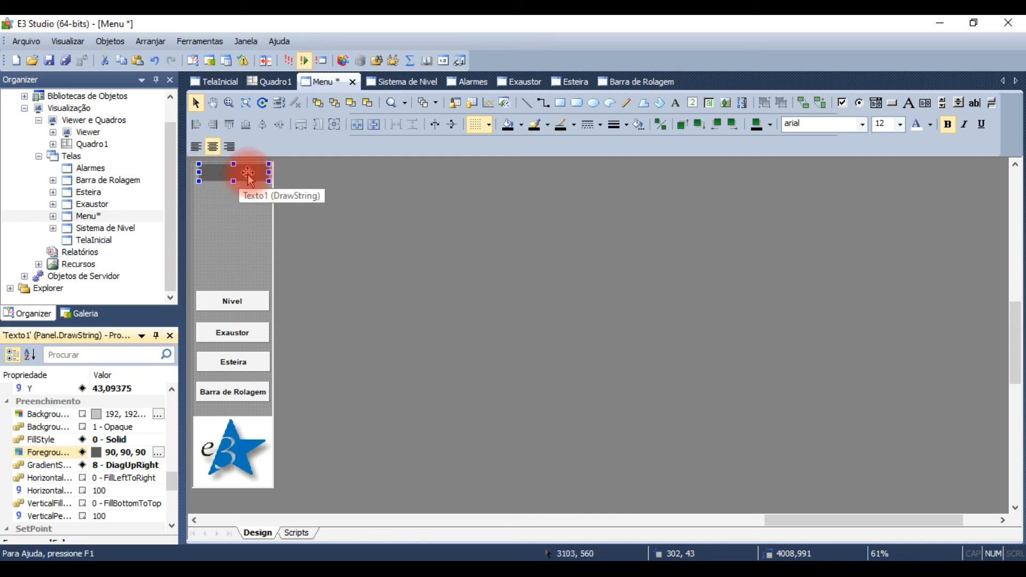
Step: Insert one Demo tag named Datahora into the Dados folder of the server's data objects
{"action": "left_click", "coordinate": [39, 157]}
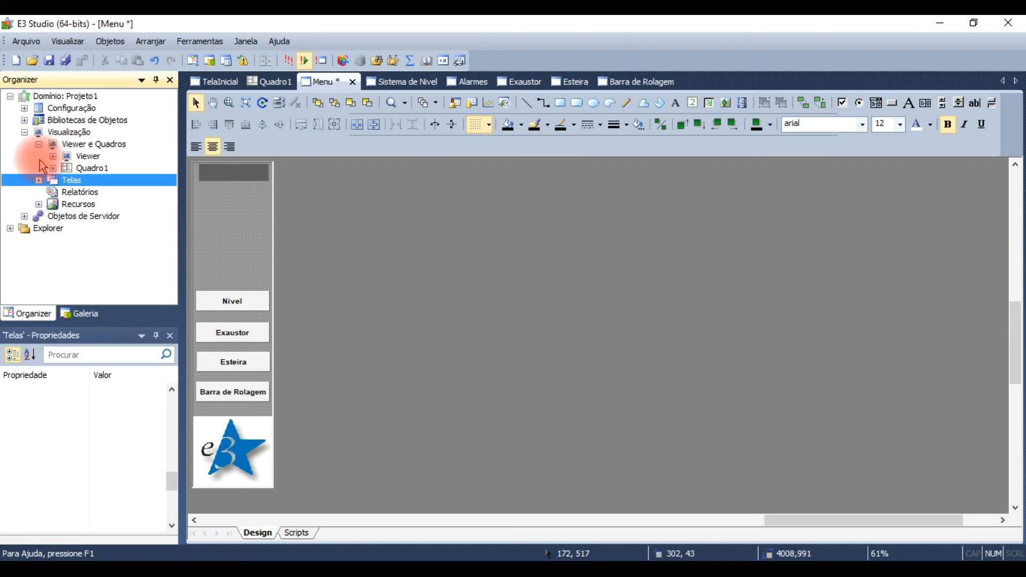
{"action": "left_click", "coordinate": [25, 218]}
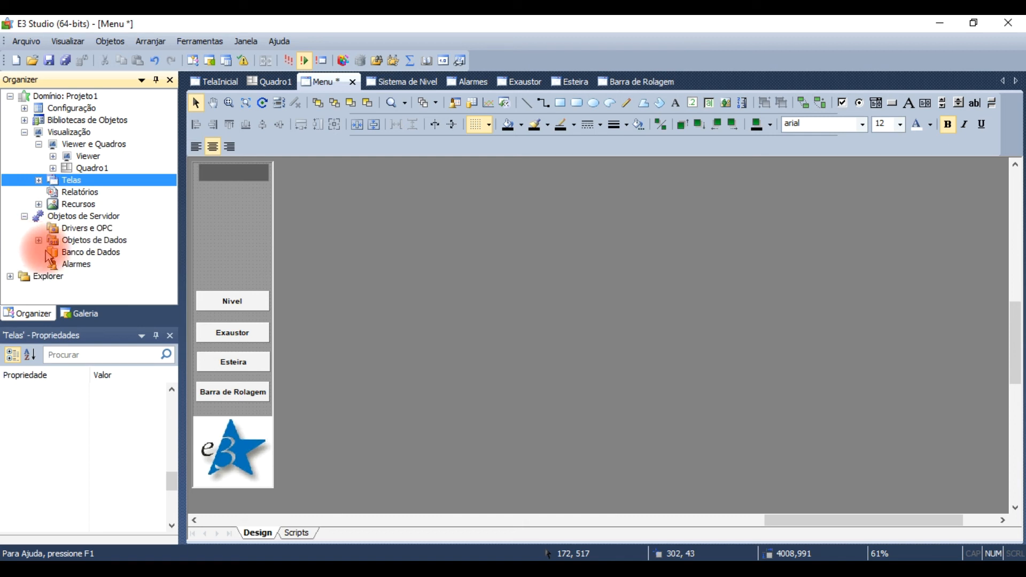
{"action": "left_click", "coordinate": [38, 241]}
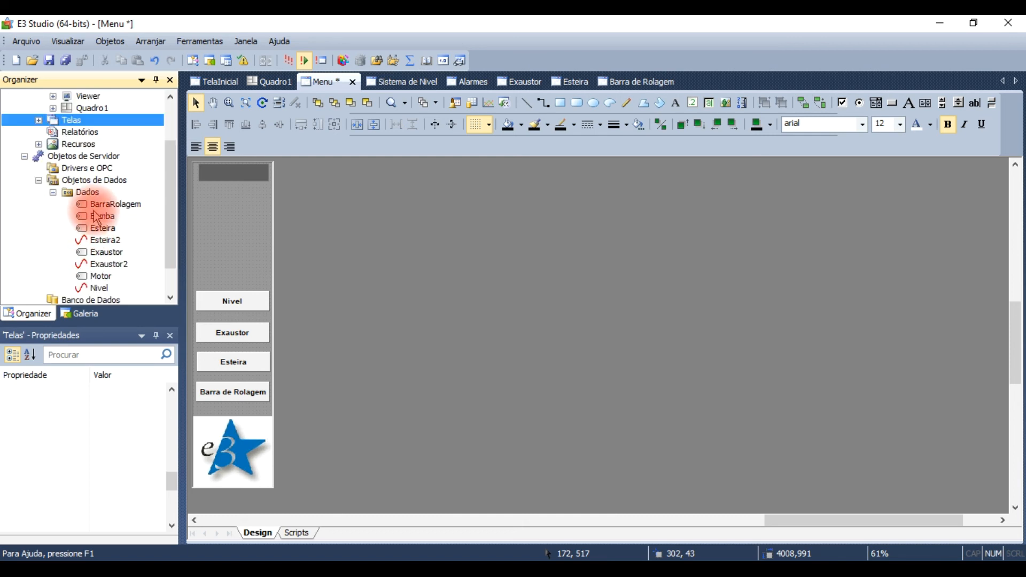
{"action": "right_click", "coordinate": [82, 193]}
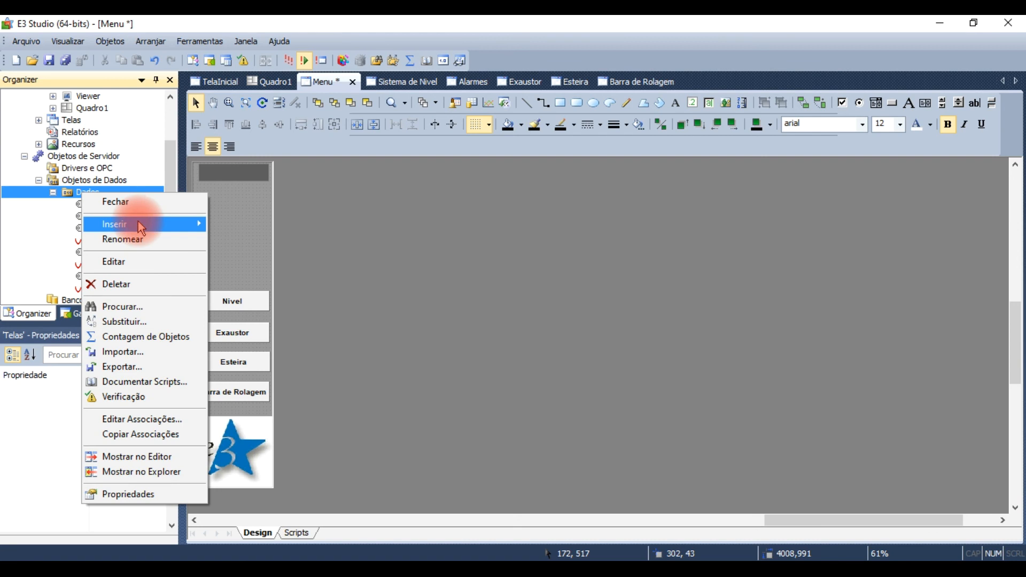
{"action": "mouse_move", "coordinate": [142, 227]}
{"action": "mouse_move", "coordinate": [261, 221]}
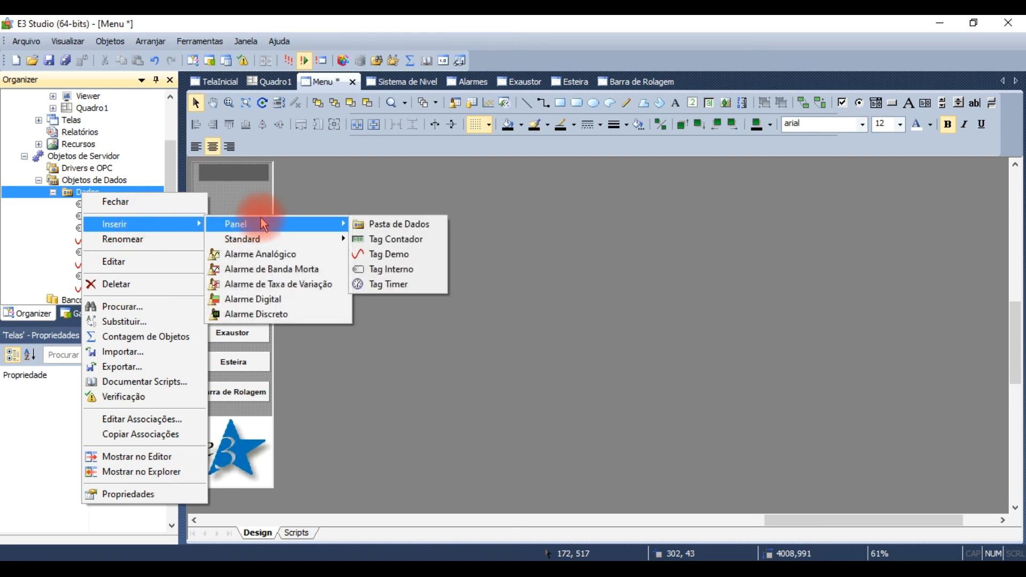
{"action": "left_click", "coordinate": [412, 253]}
{"action": "left_click", "coordinate": [535, 288]}
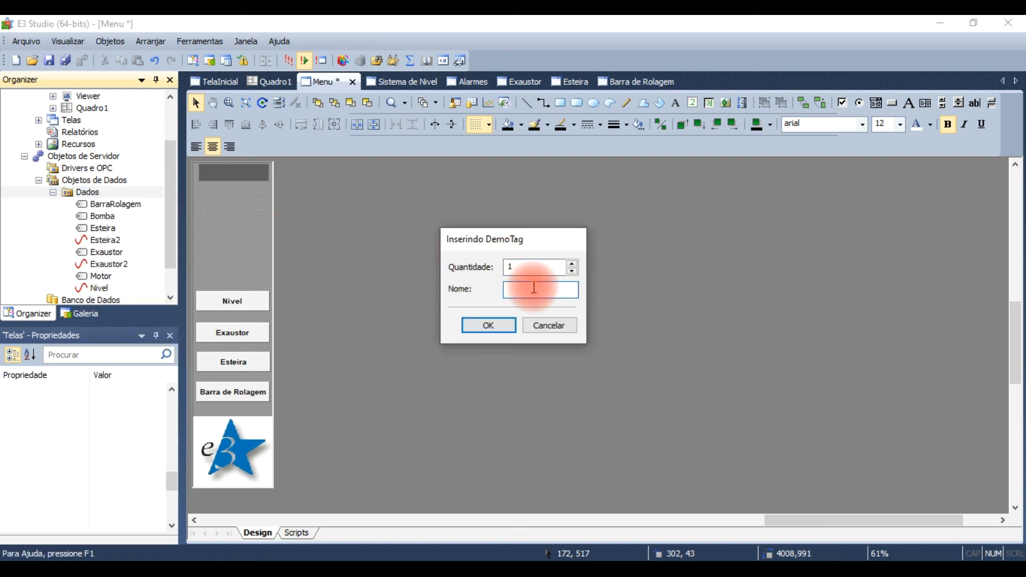
{"action": "type", "text": "Dataho"}
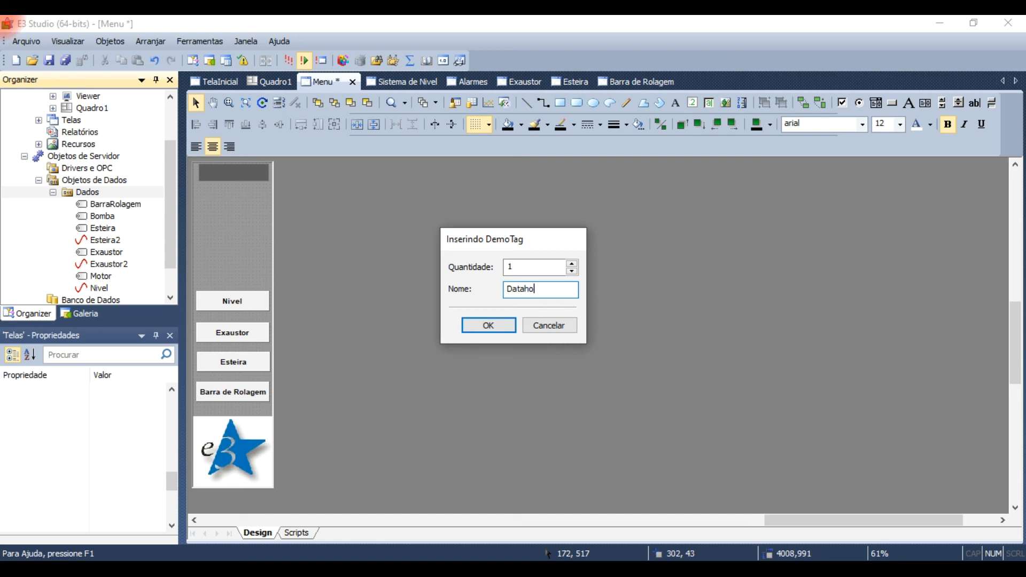
{"action": "type", "text": "ra"}
{"action": "left_click", "coordinate": [489, 326]}
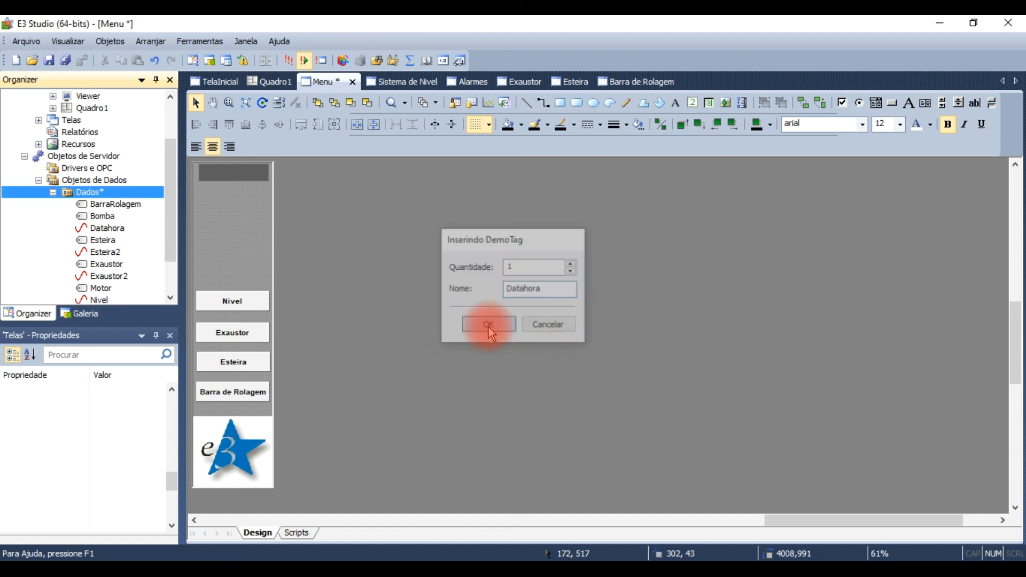
Step: Set the Datahora tag's Type to 3 - CurrentTime
{"action": "left_click", "coordinate": [111, 231]}
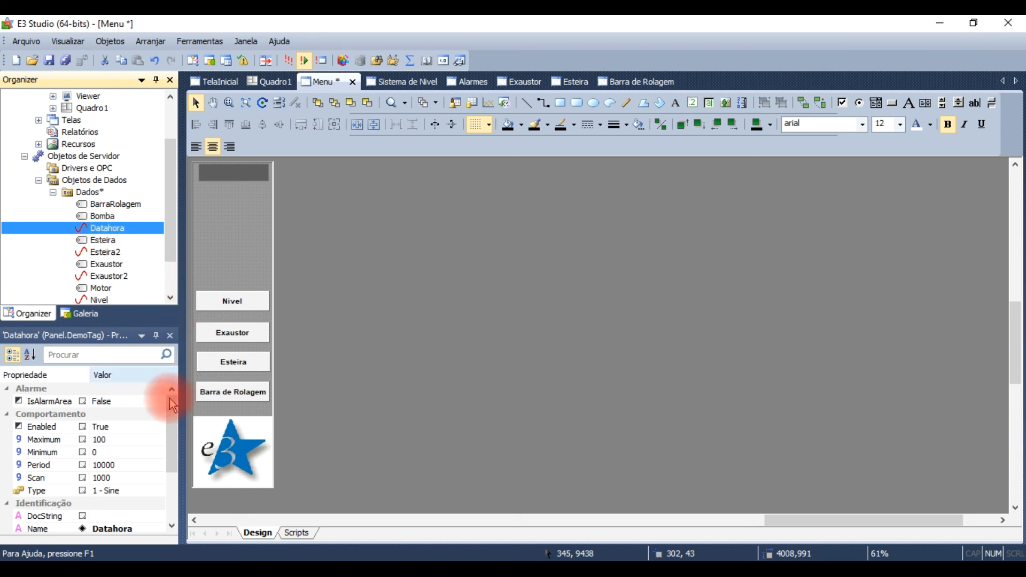
{"action": "left_click_drag", "start_coordinate": [175, 425], "coordinate": [174, 455]}
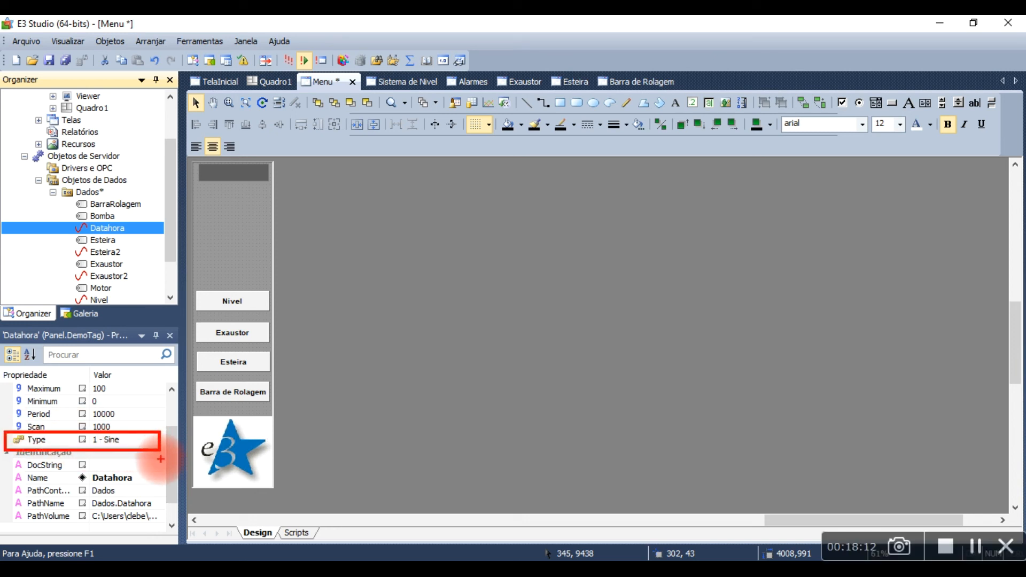
{"action": "key", "text": "Escape"}
{"action": "left_click", "coordinate": [156, 440]}
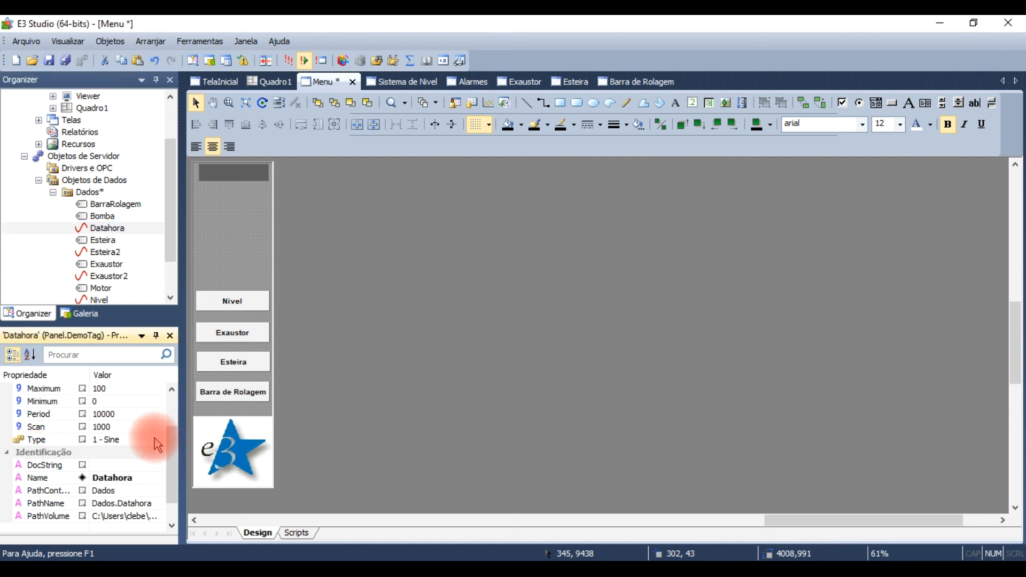
{"action": "left_click", "coordinate": [158, 440]}
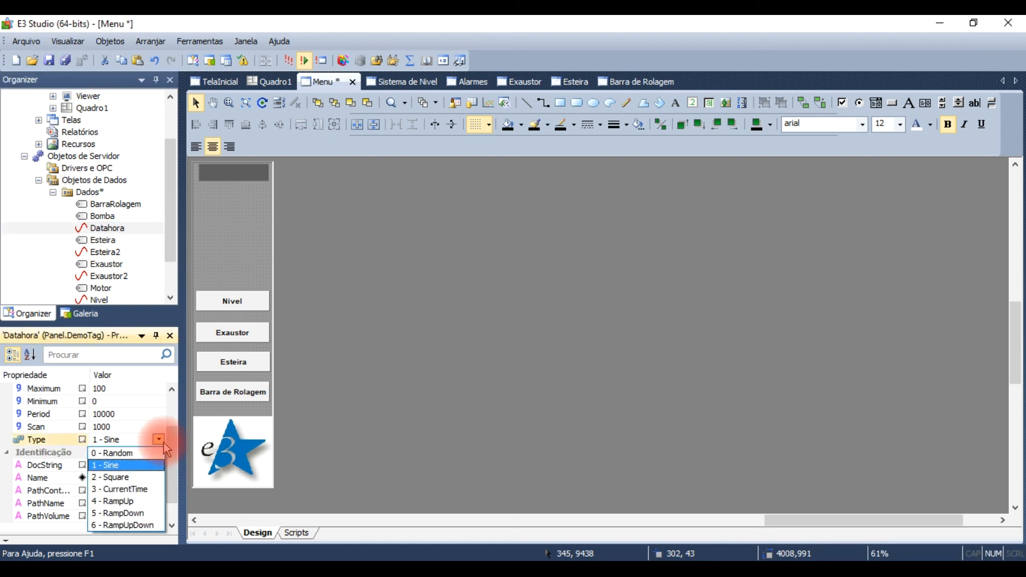
{"action": "left_click", "coordinate": [150, 491]}
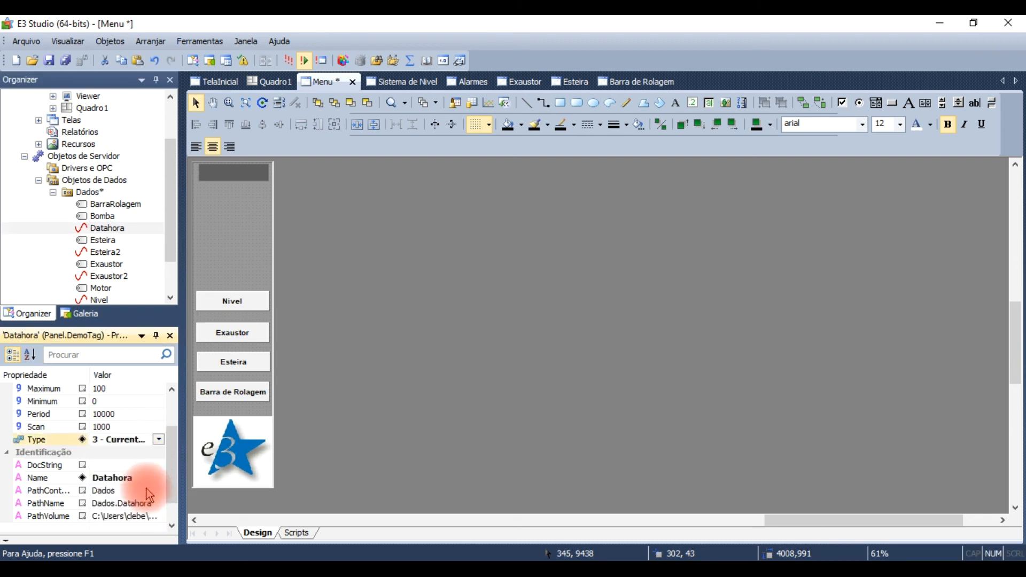
Step: Set the Effect3D property of the Menu's upper text field to 1 - Raised
{"action": "left_click", "coordinate": [254, 258]}
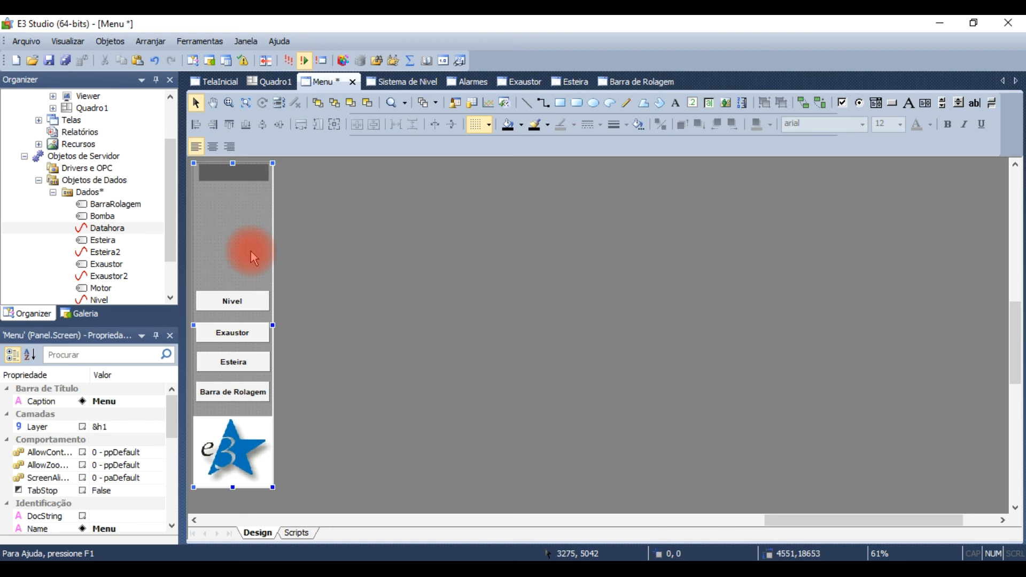
{"action": "left_click", "coordinate": [227, 174]}
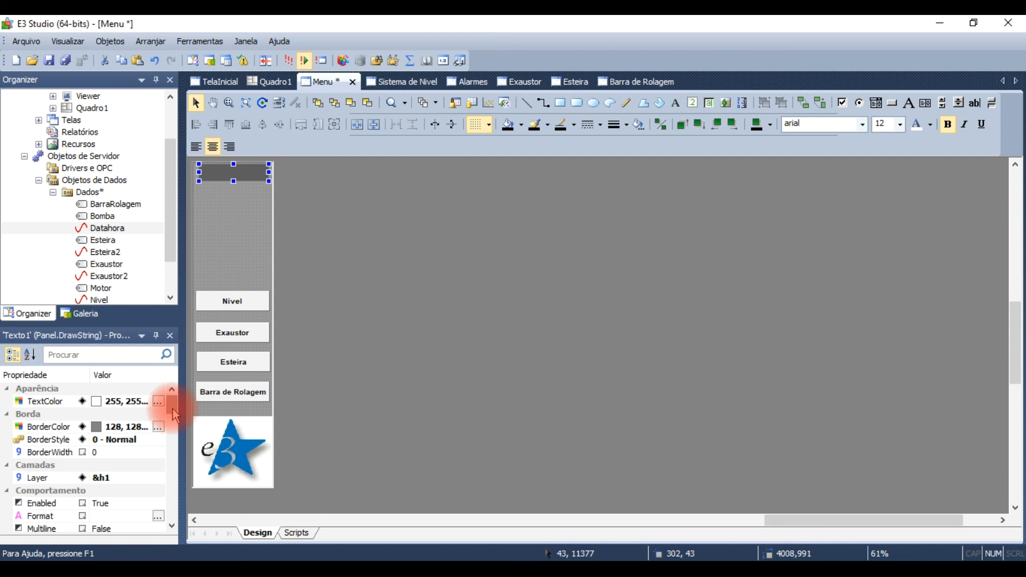
{"action": "left_click", "coordinate": [158, 428]}
{"action": "left_click_drag", "start_coordinate": [173, 416], "coordinate": [156, 441]}
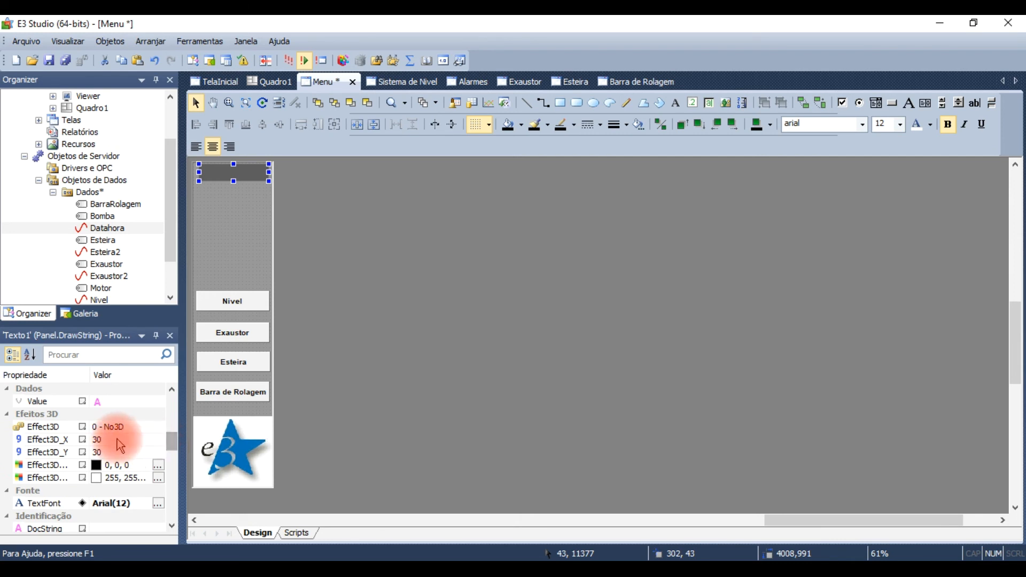
{"action": "left_click", "coordinate": [128, 431]}
{"action": "left_click", "coordinate": [156, 427]}
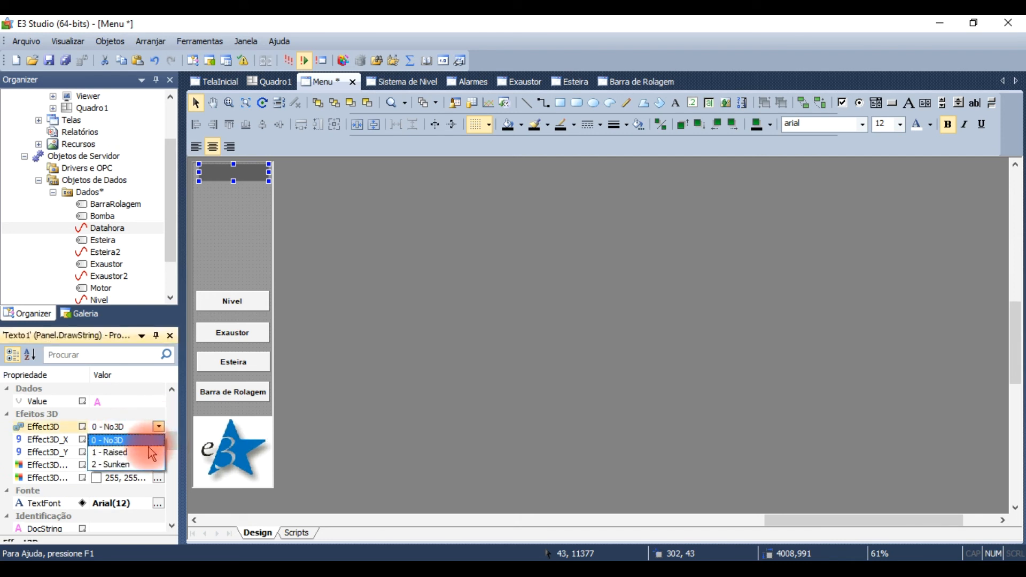
{"action": "left_click", "coordinate": [140, 459]}
{"action": "left_click", "coordinate": [214, 255]}
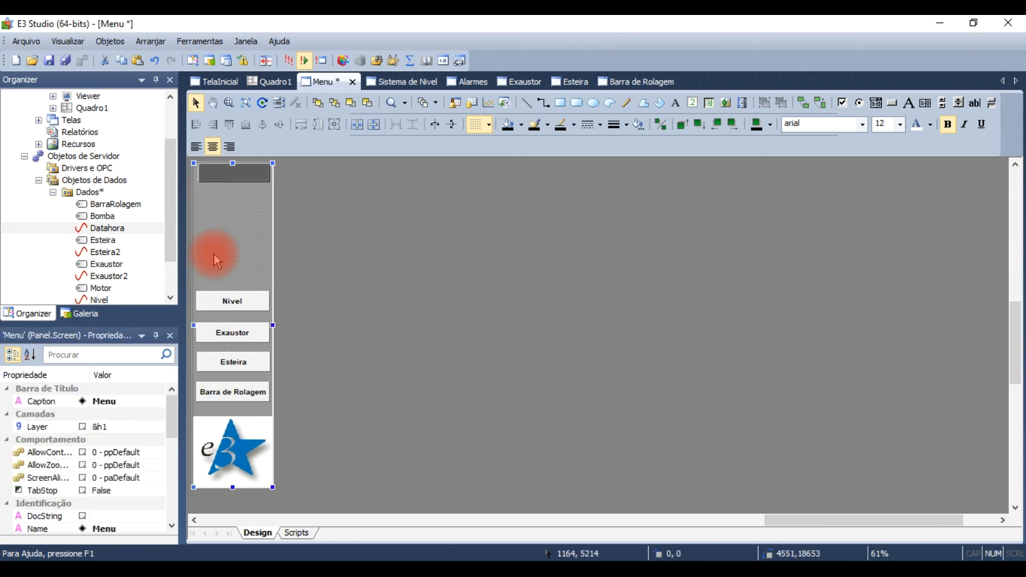
Step: Add a connection to the Value property in the associations of the Menu's upper text field
{"action": "left_click", "coordinate": [237, 172]}
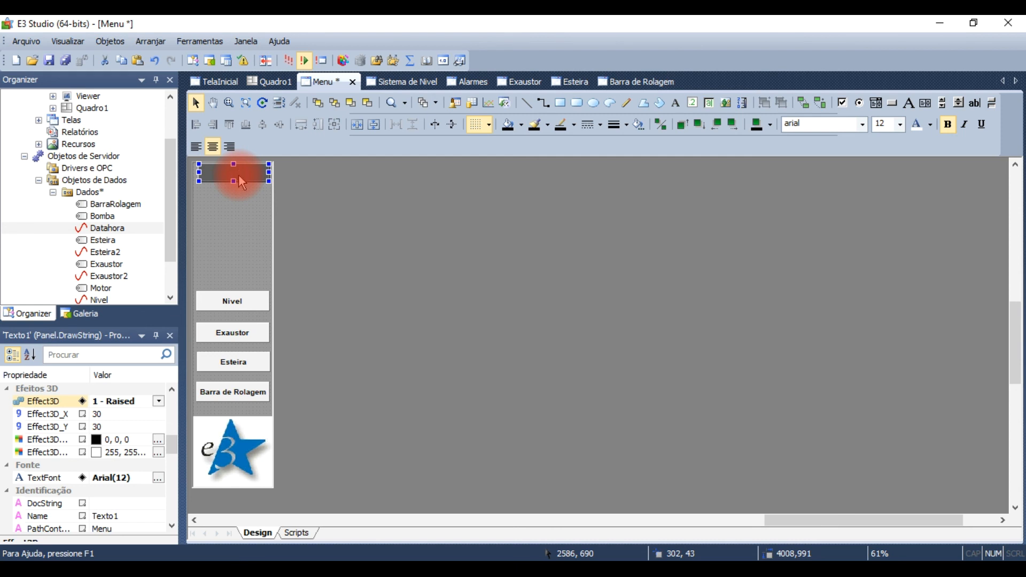
{"action": "right_click", "coordinate": [239, 175]}
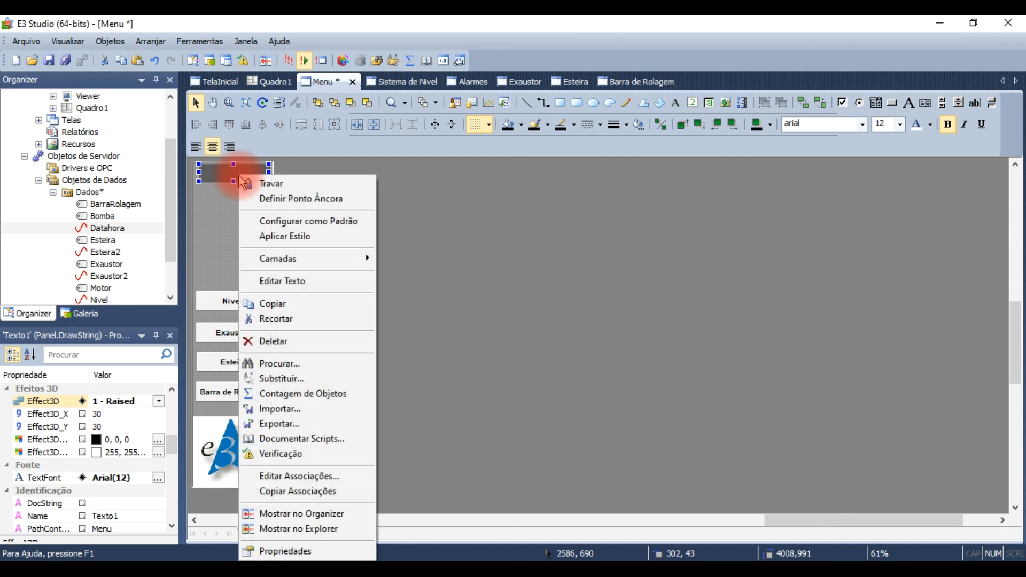
{"action": "left_click", "coordinate": [304, 549]}
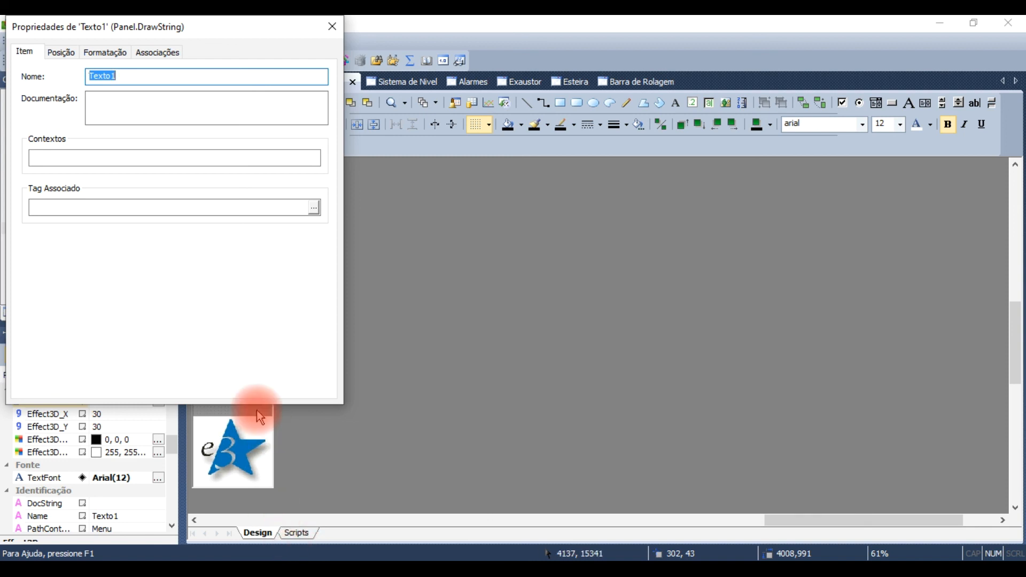
{"action": "left_click", "coordinate": [170, 55]}
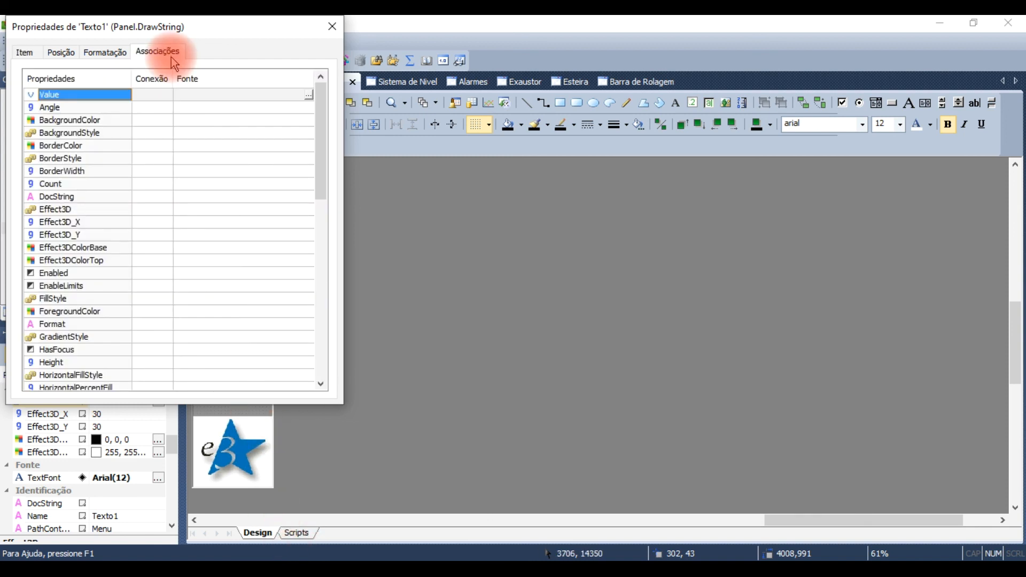
{"action": "left_click", "coordinate": [151, 95]}
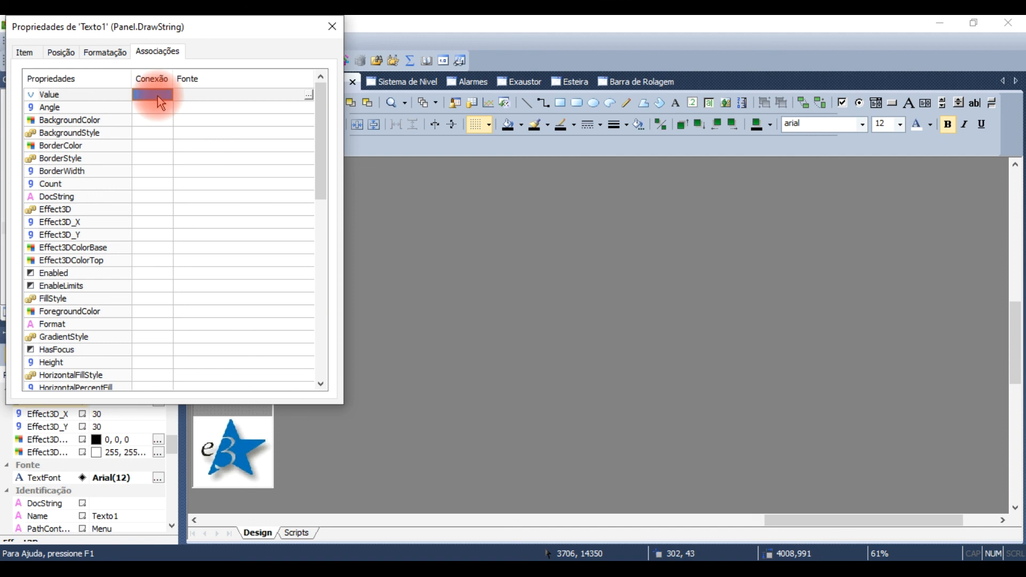
{"action": "left_click", "coordinate": [204, 128]}
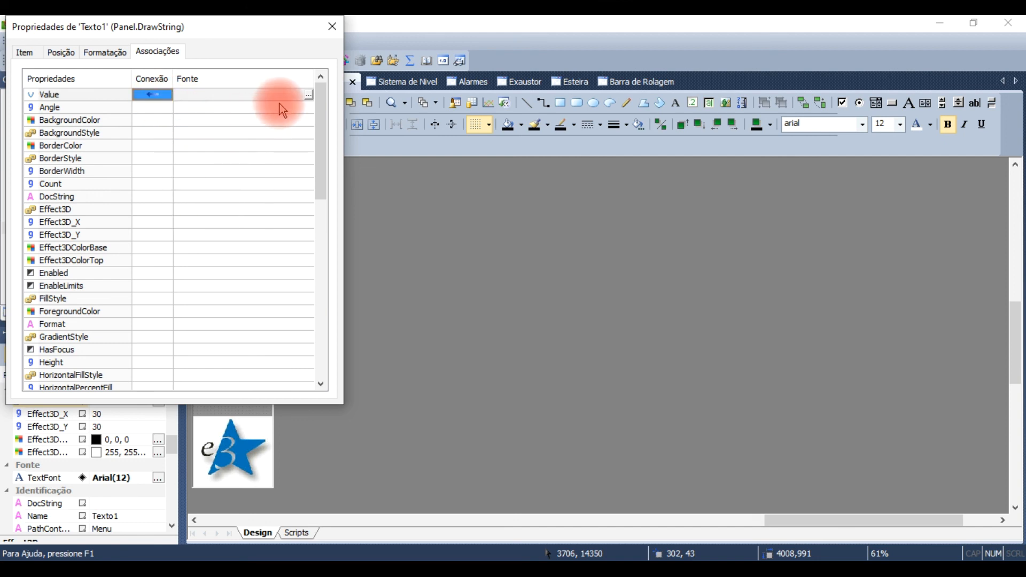
Step: Set the source of the text field's Value association to the Value of Dados.Datahora and close its properties
{"action": "left_click", "coordinate": [310, 97]}
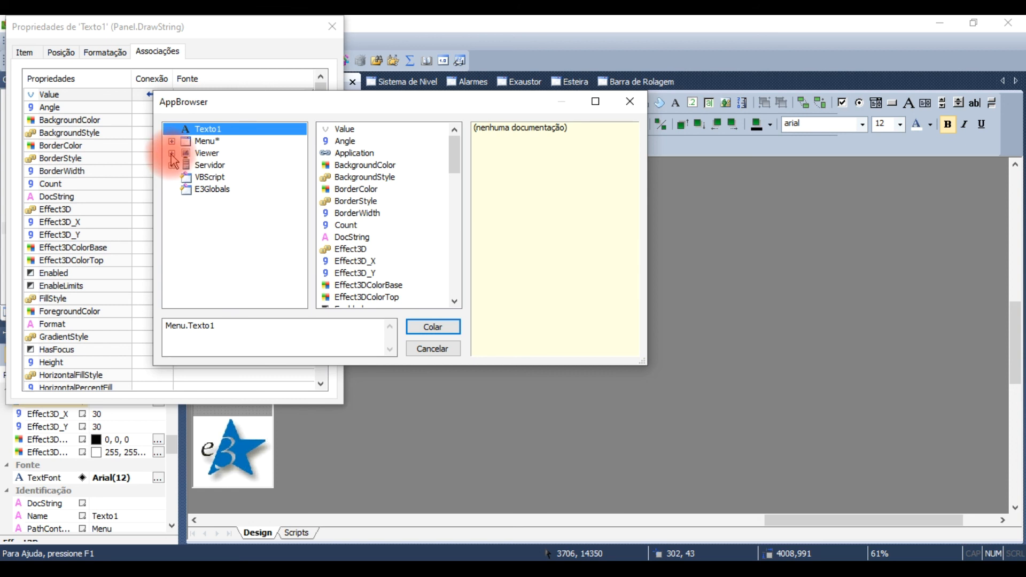
{"action": "left_click", "coordinate": [171, 164]}
{"action": "left_click", "coordinate": [186, 178]}
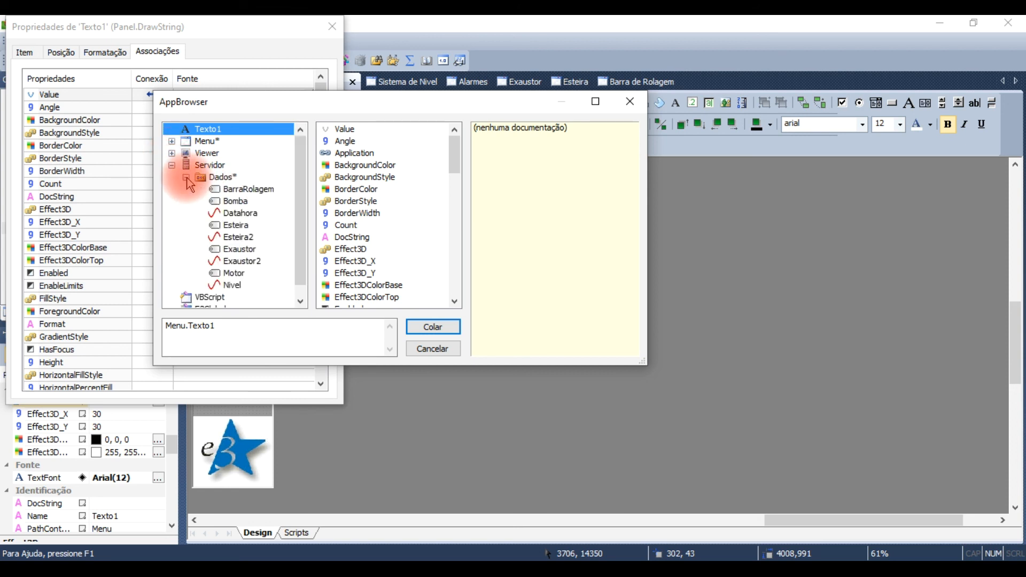
{"action": "left_click", "coordinate": [230, 213]}
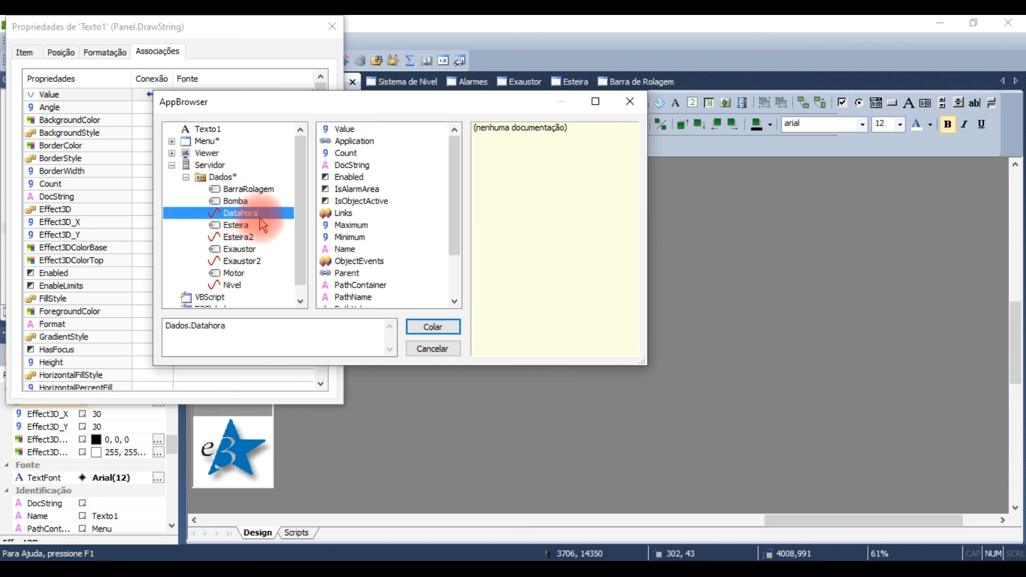
{"action": "left_click", "coordinate": [345, 128]}
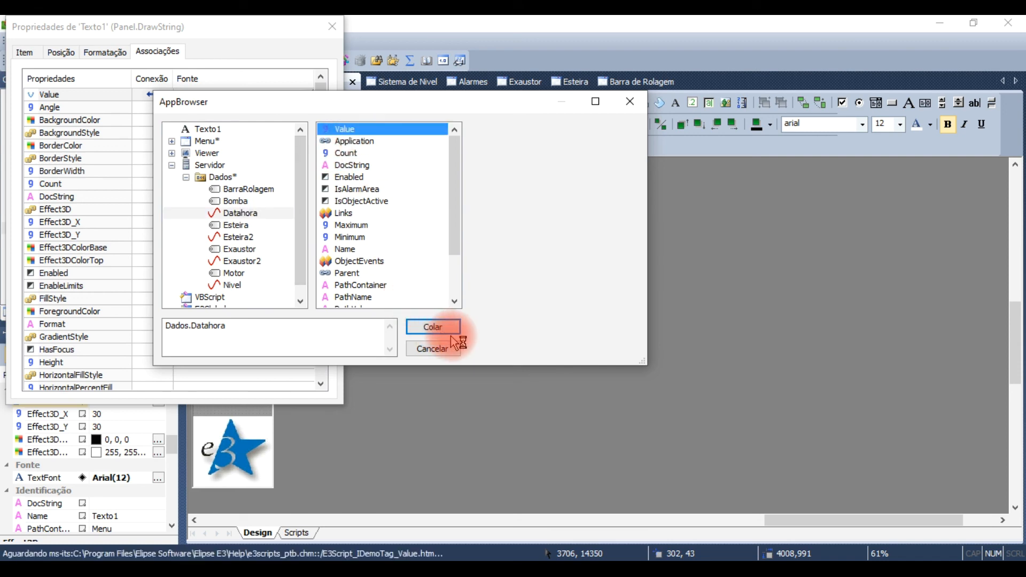
{"action": "left_click", "coordinate": [443, 327]}
{"action": "left_click", "coordinate": [337, 27]}
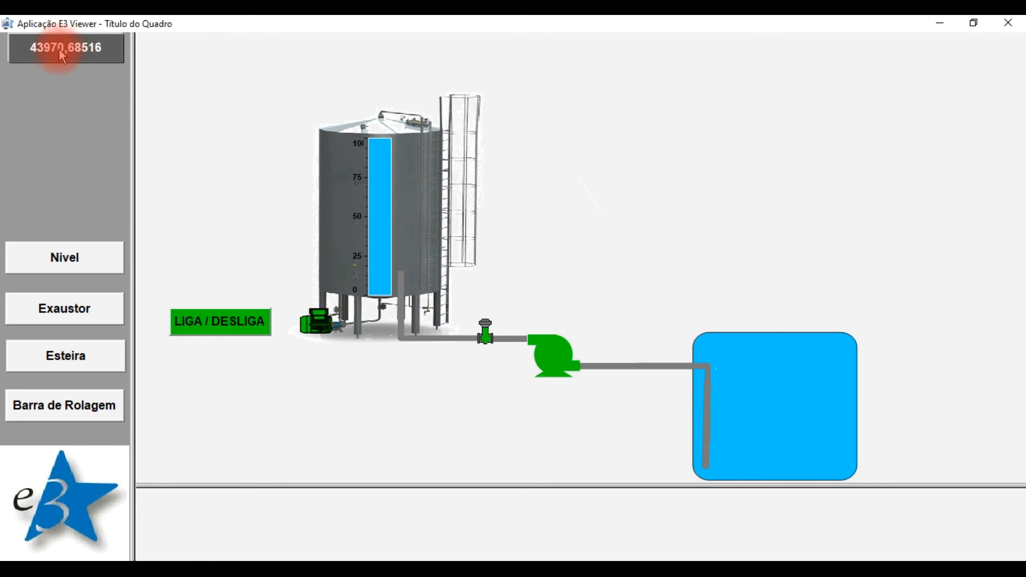
Step: Check the linked Menu text field in the running E3 Viewer and close the viewer
{"action": "left_click", "coordinate": [1020, 27]}
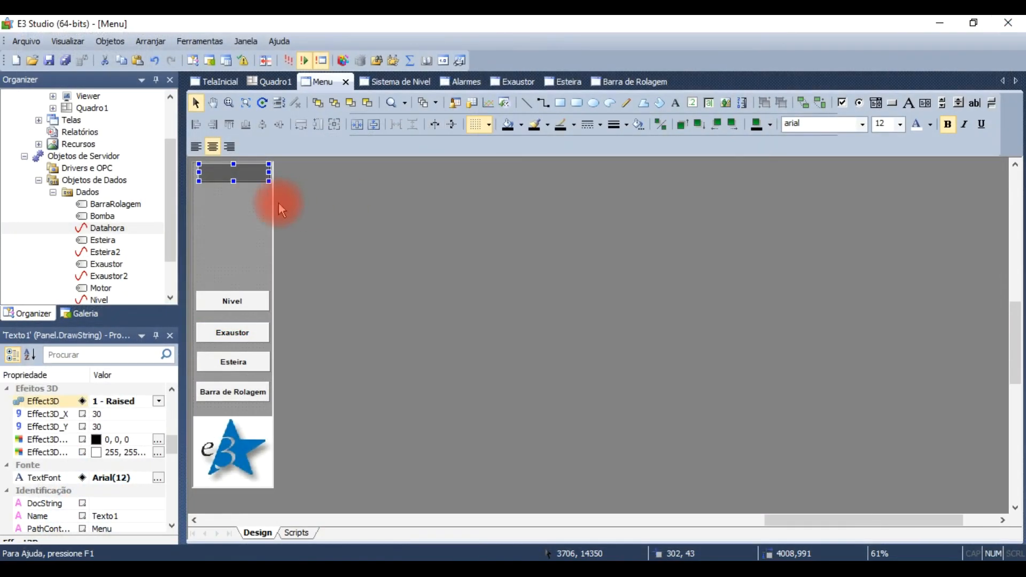
Step: Format the Menu's upper text field with the Data category and the 3/1/00 13:06 type
{"action": "right_click", "coordinate": [220, 182]}
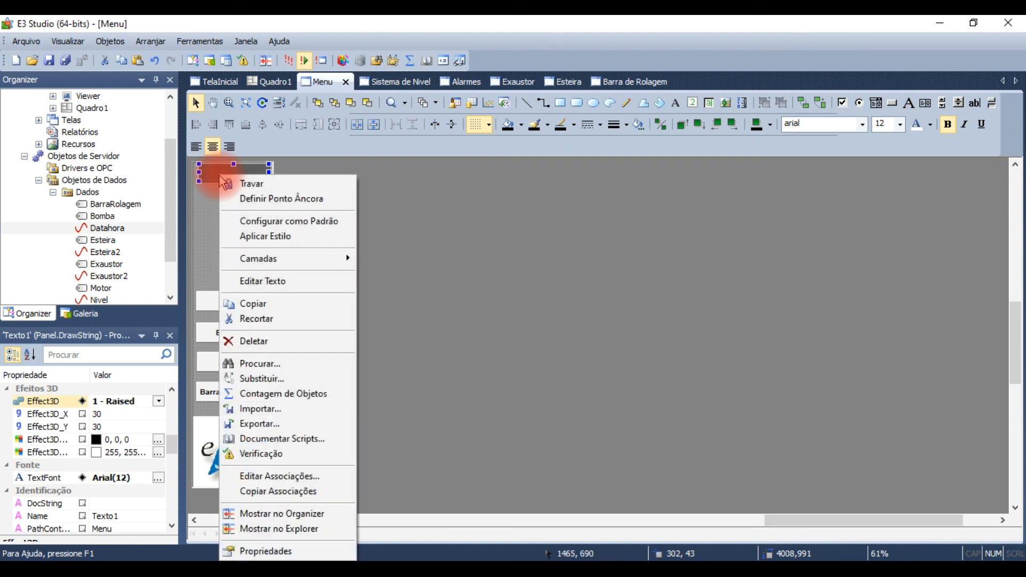
{"action": "left_click", "coordinate": [270, 550]}
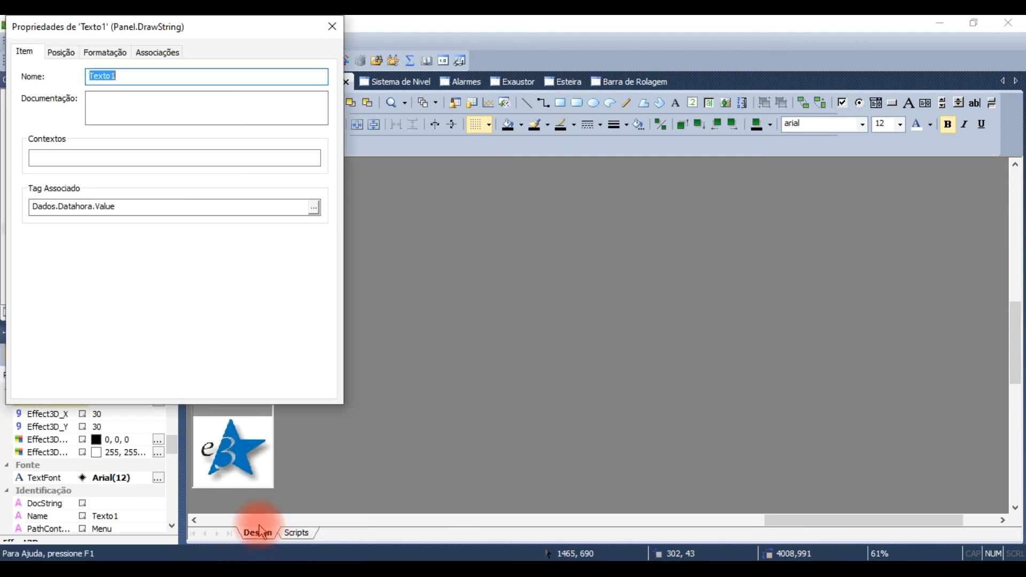
{"action": "left_click", "coordinate": [114, 59]}
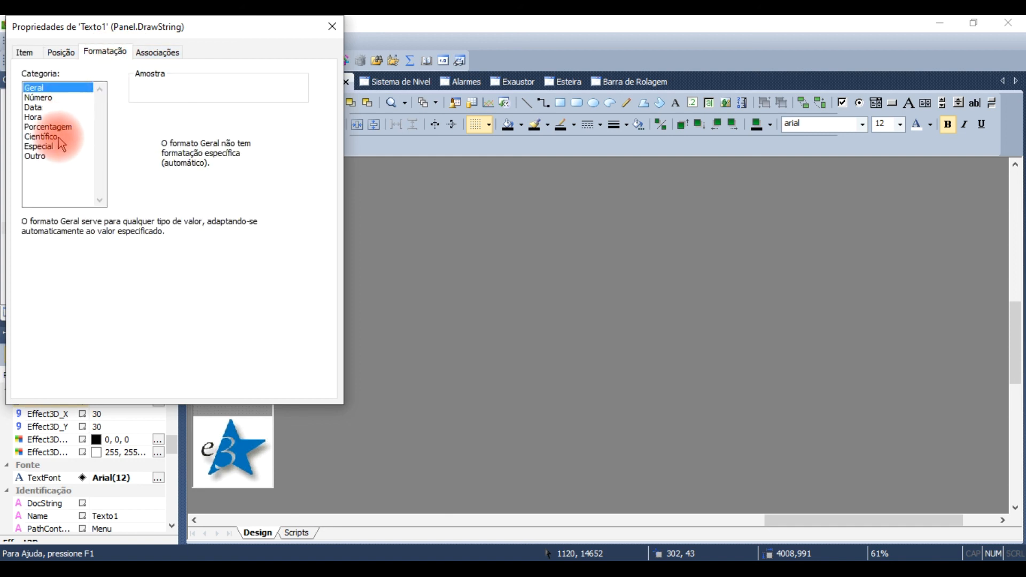
{"action": "left_click", "coordinate": [47, 108]}
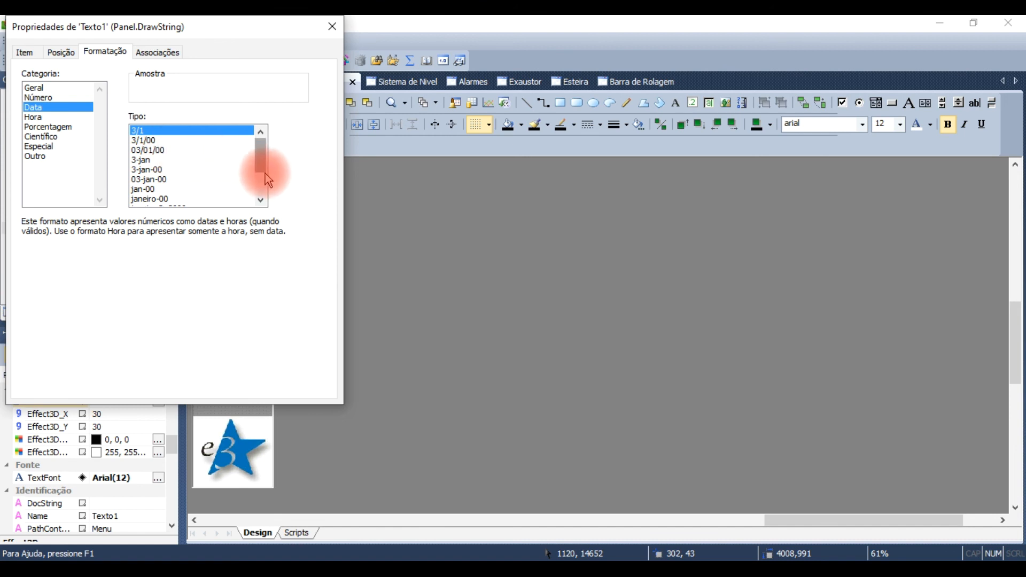
{"action": "left_click", "coordinate": [262, 201]}
{"action": "left_click", "coordinate": [261, 201]}
{"action": "left_click", "coordinate": [261, 201]}
{"action": "left_click", "coordinate": [261, 201]}
{"action": "left_click", "coordinate": [261, 201]}
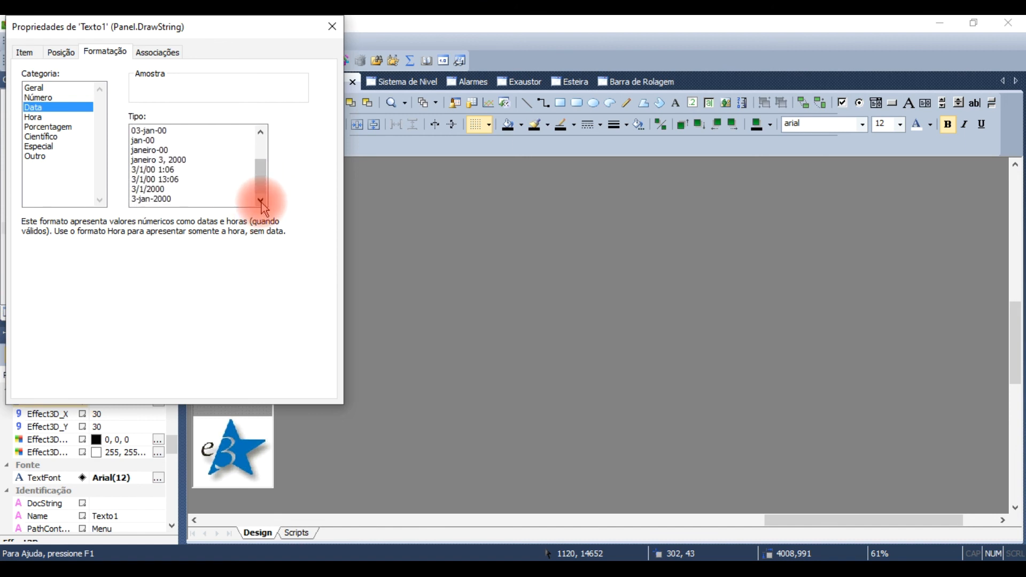
{"action": "left_click", "coordinate": [168, 180]}
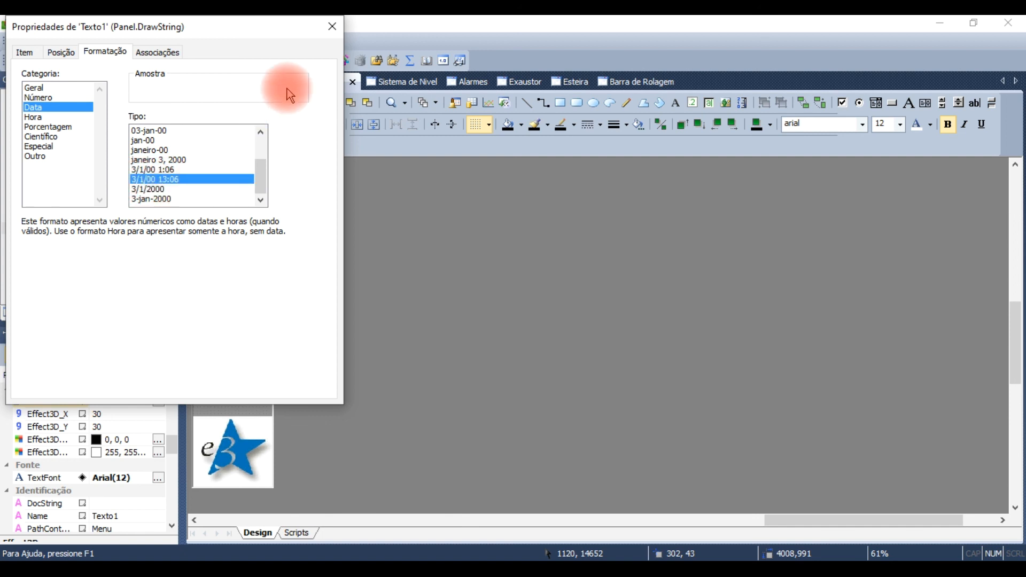
{"action": "left_click", "coordinate": [332, 32]}
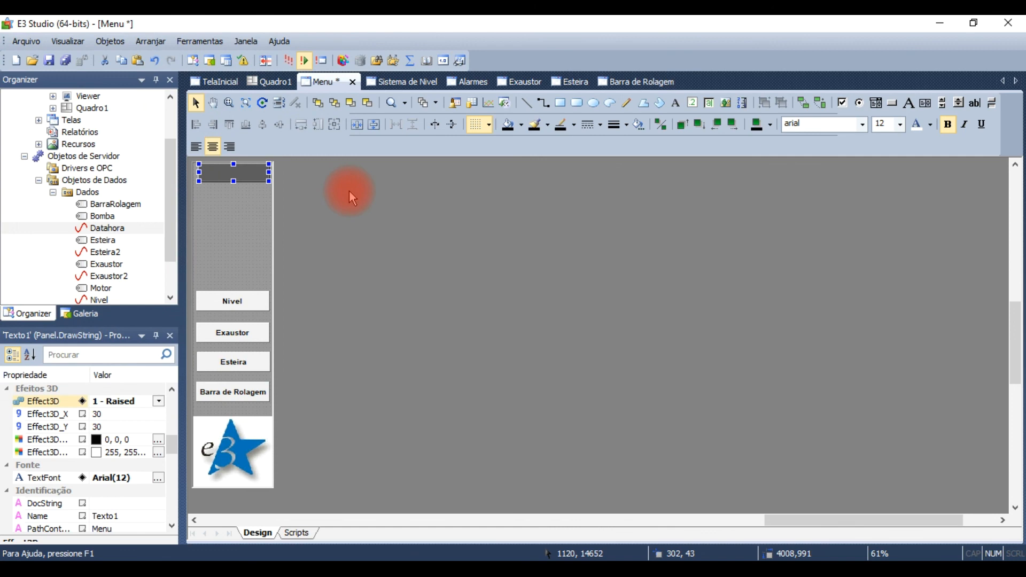
Step: Run the application to check the date and time format in the Menu text field
{"action": "left_click", "coordinate": [292, 61]}
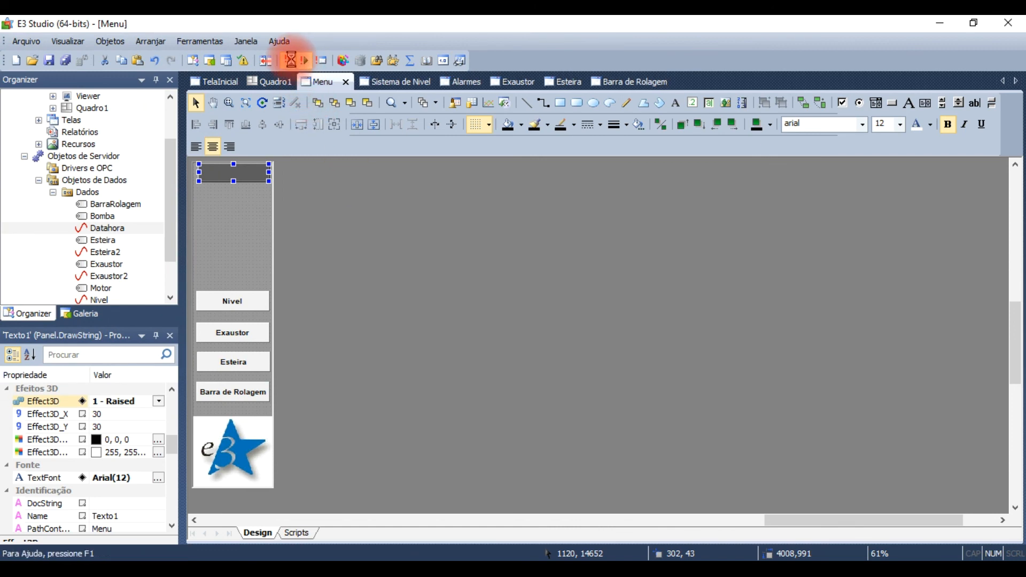